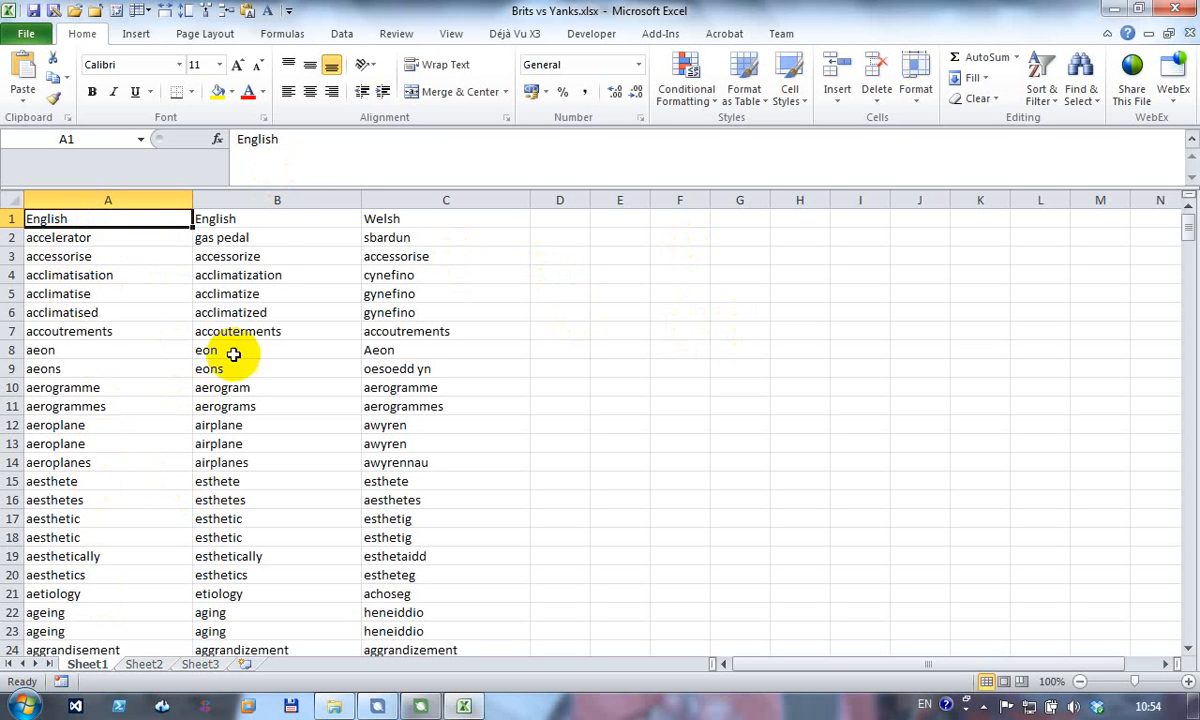
- Examine the two English columns and the Welsh column in the Brits vs Yanks workbook, and close it
left_click(252, 219)
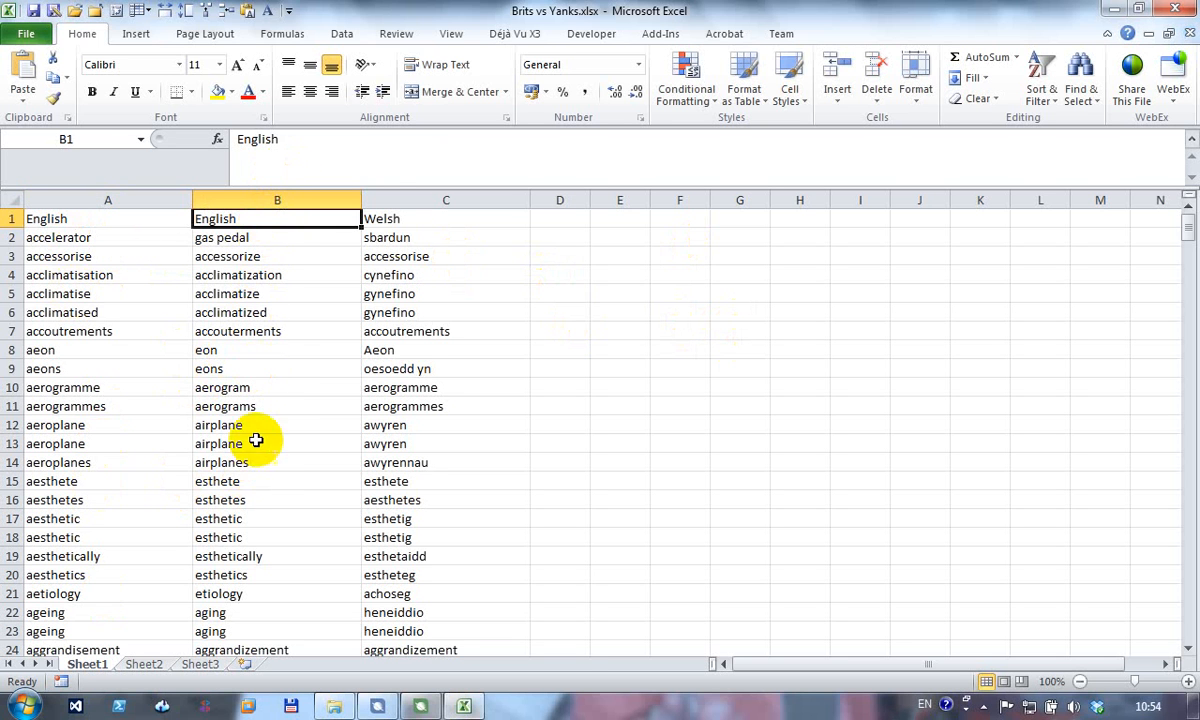
left_click(393, 218)
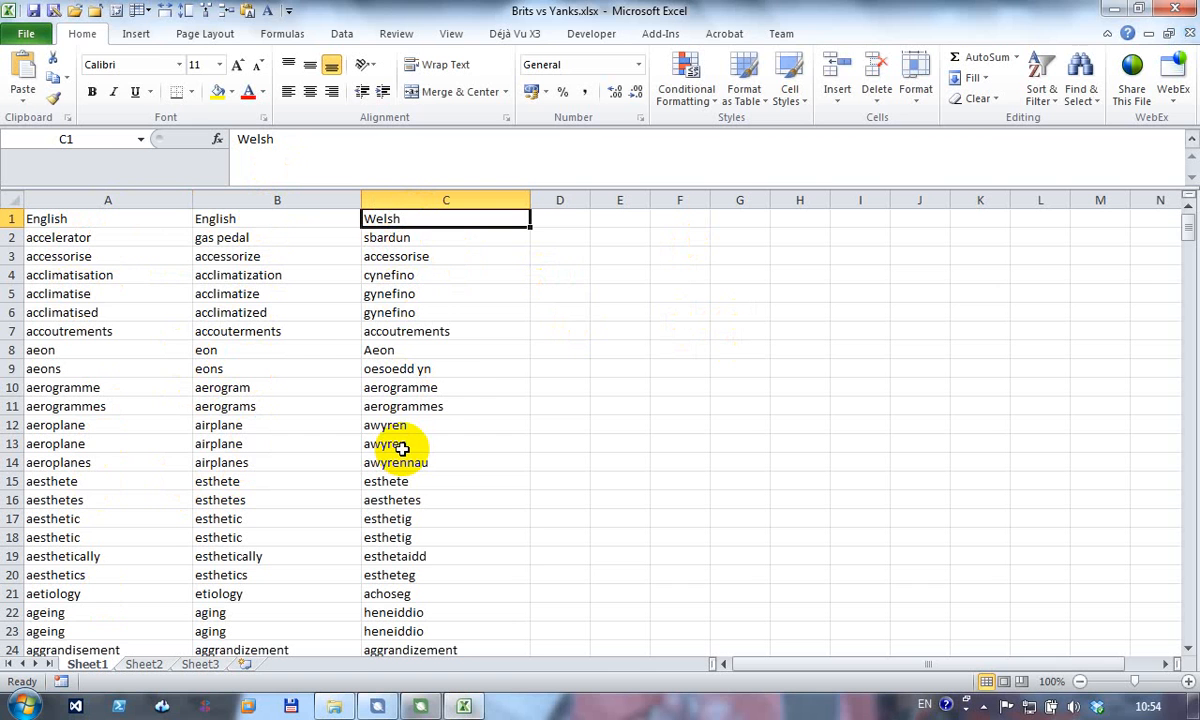
left_click(1165, 9)
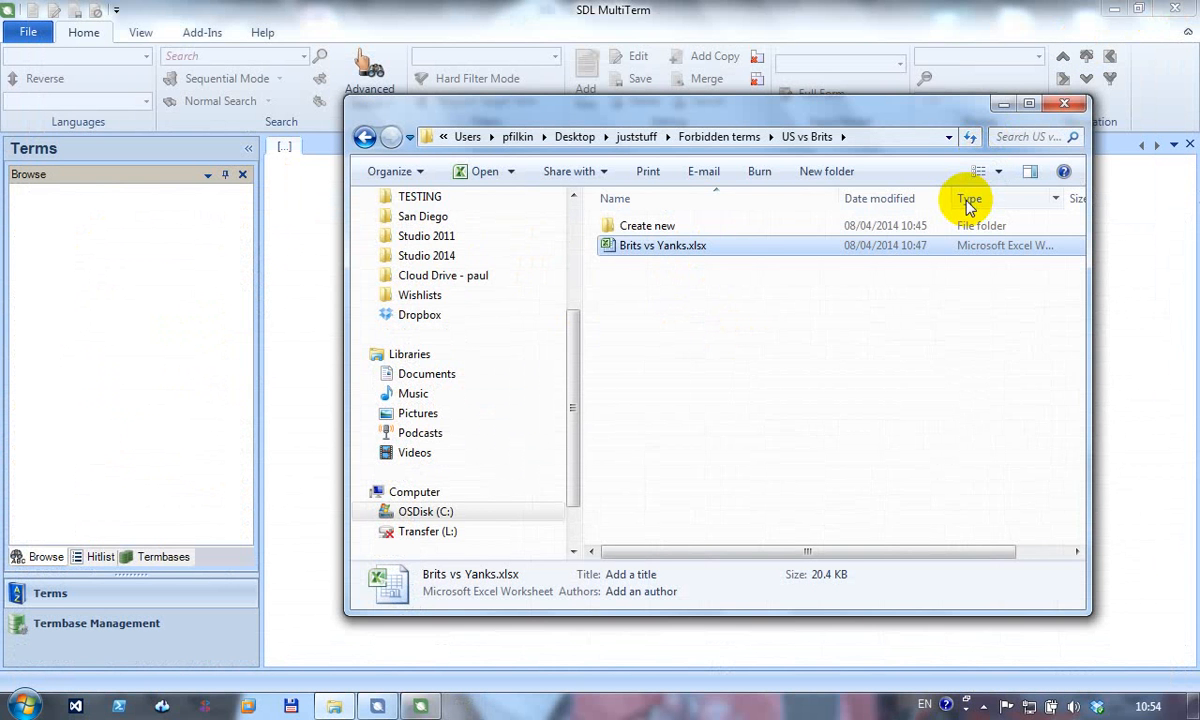
- Open the Create new folder, display its full path, and switch to SDL MultiTerm
double_click(812, 228)
left_click(909, 138)
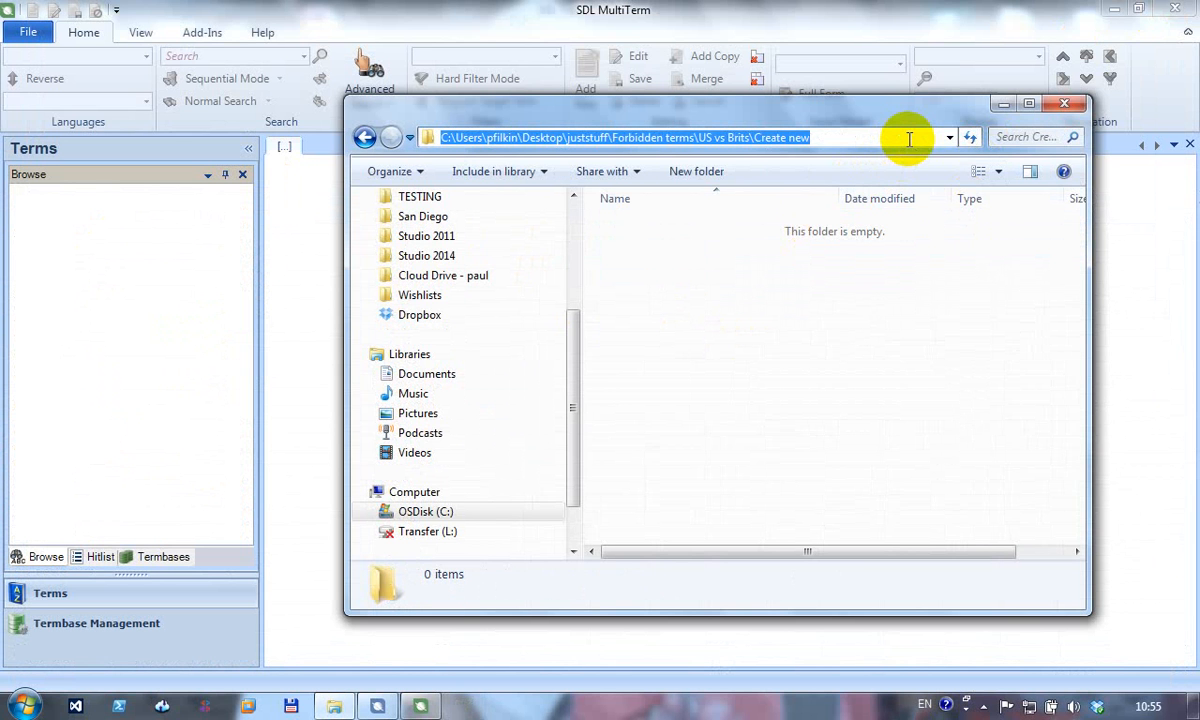
left_click(878, 313)
left_click(725, 18)
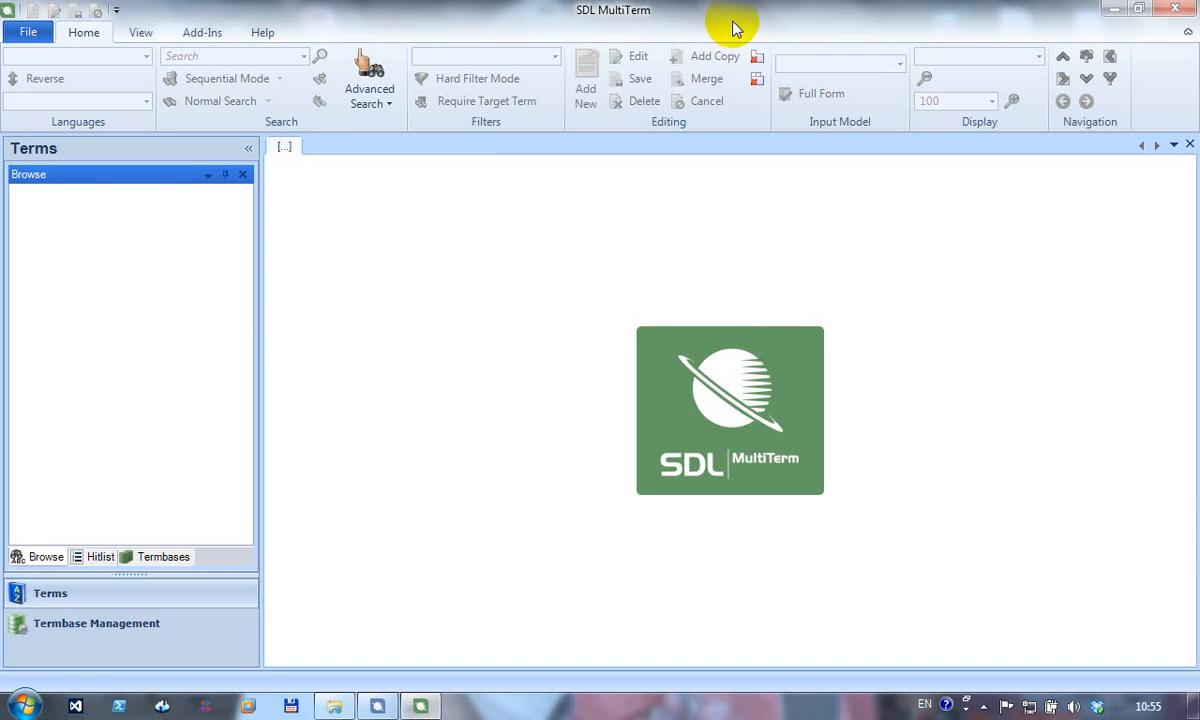
- Create a new termbase file named definition, saved in the Create new folder
left_click(22, 36)
left_click(344, 82)
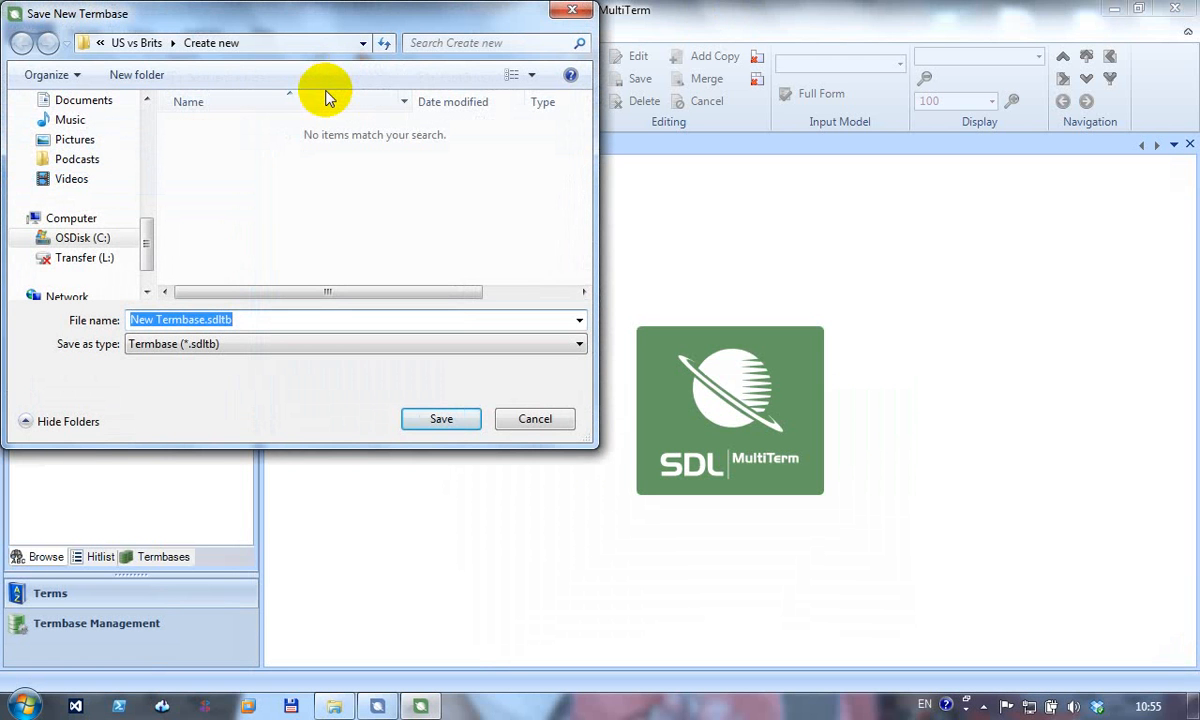
type("definition")
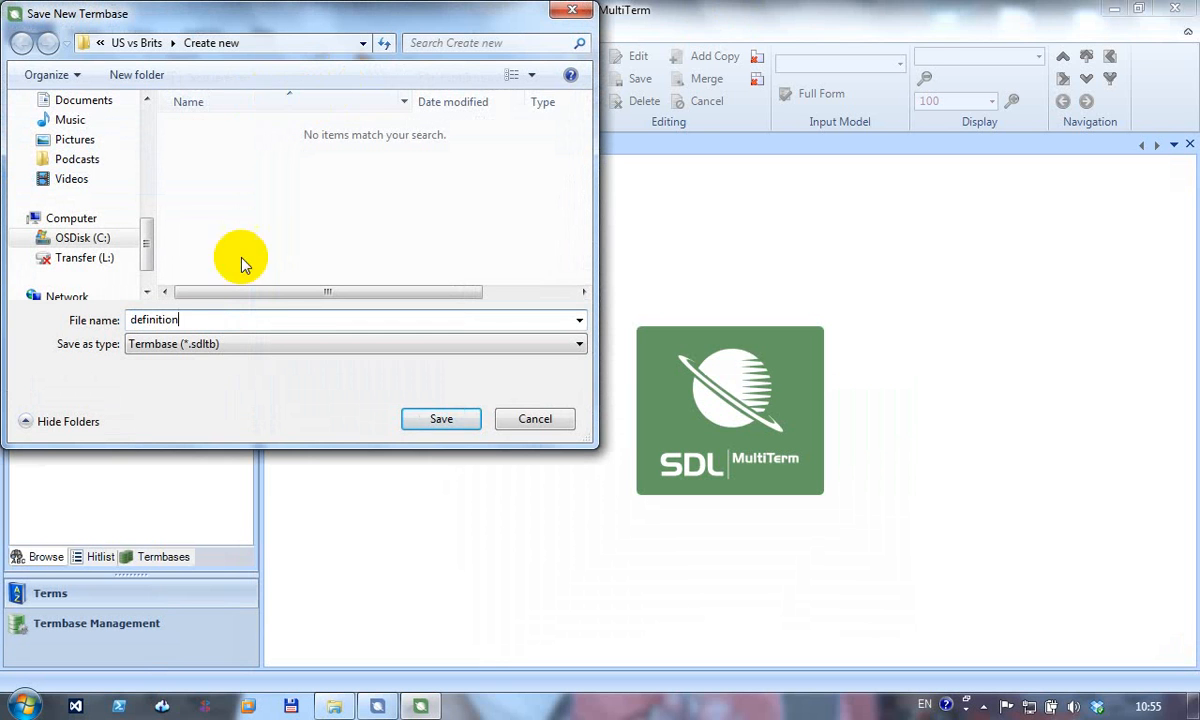
left_click(264, 319)
left_click_drag(264, 320, 56, 341)
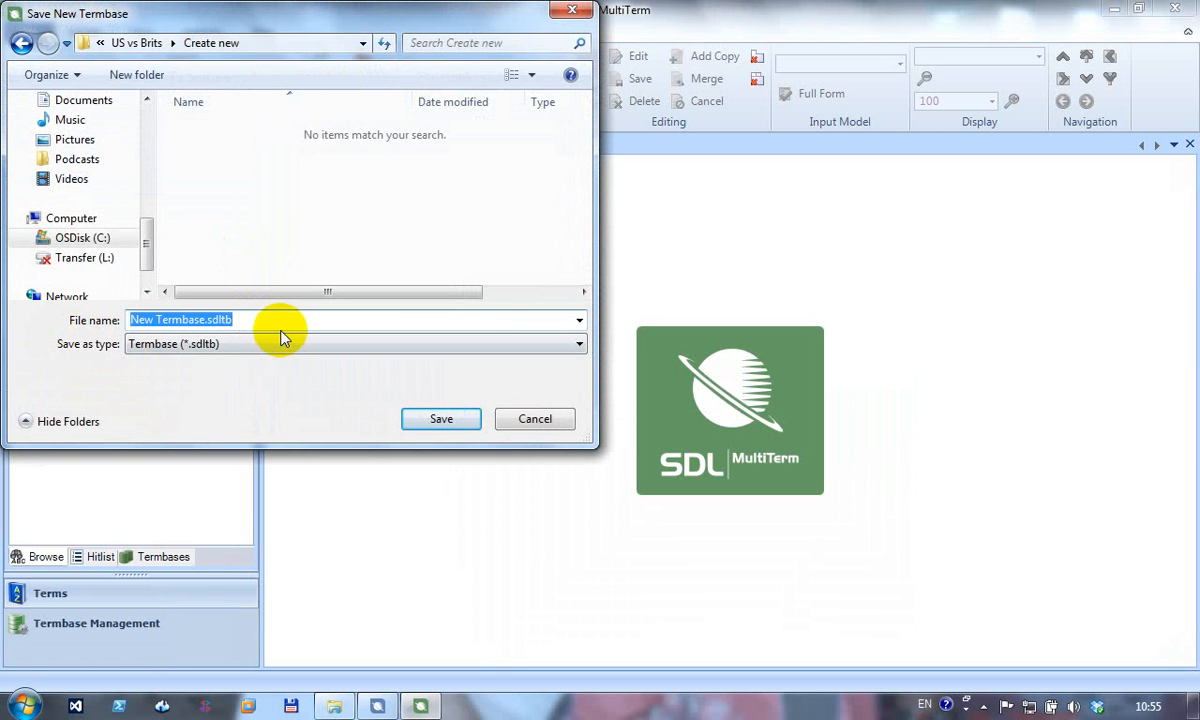
type("d")
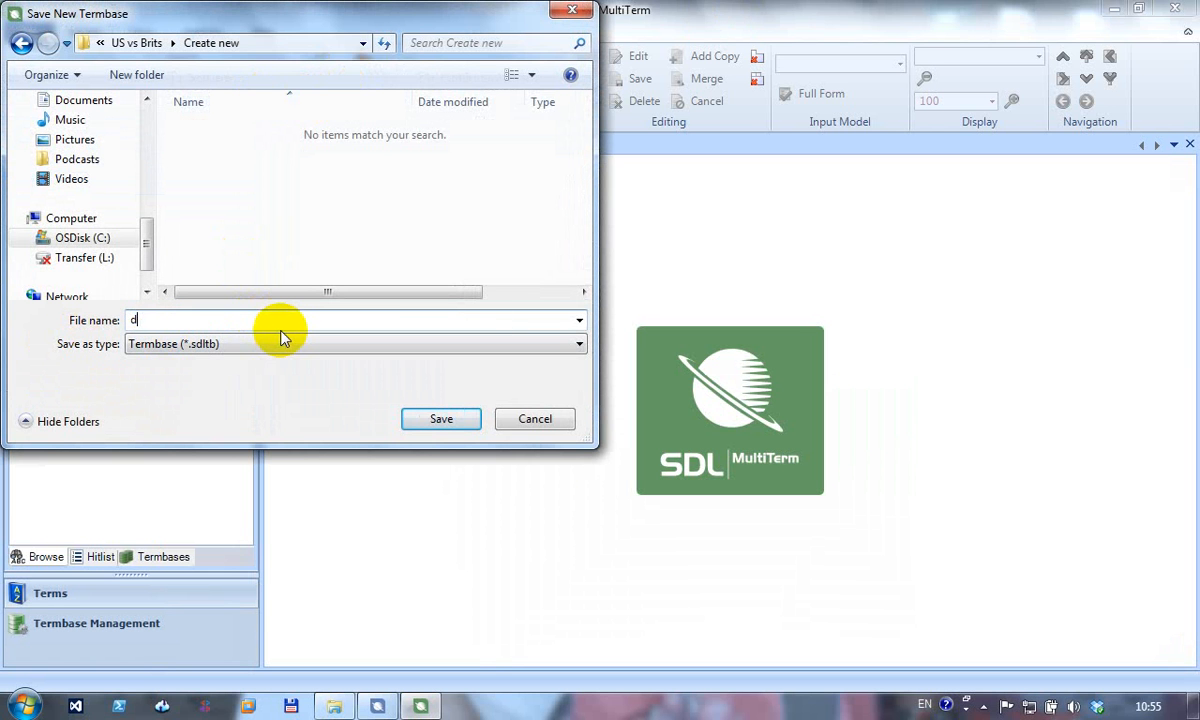
type("efinition")
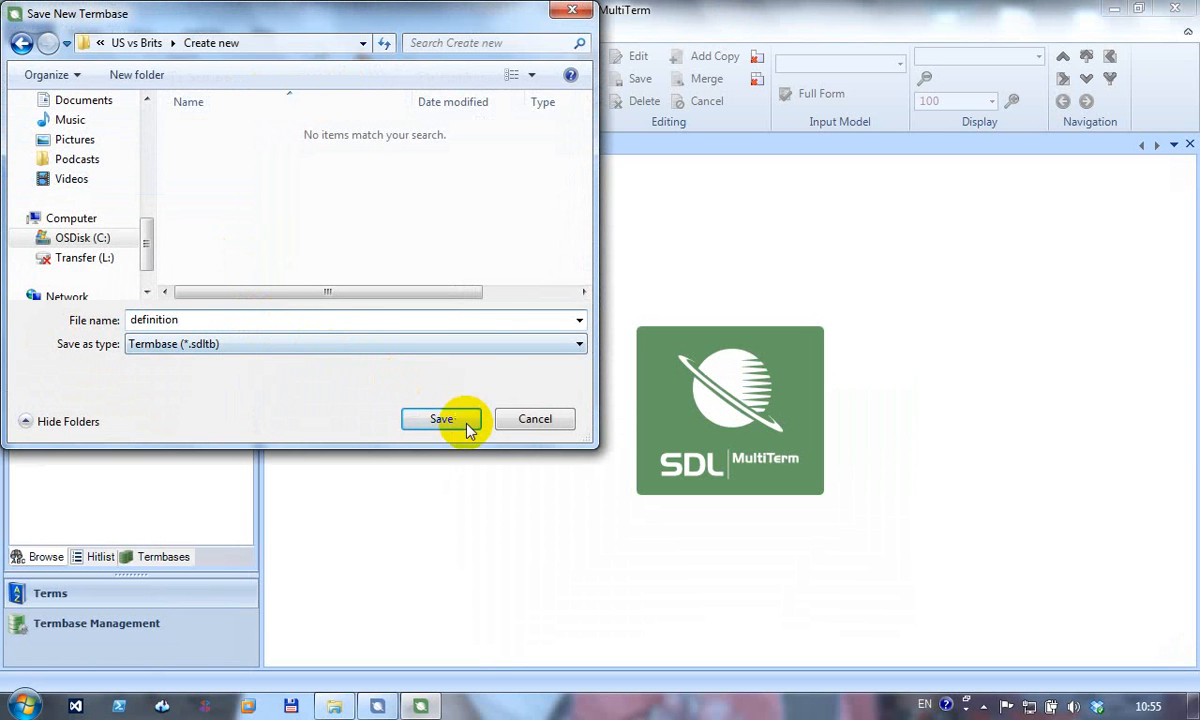
left_click(458, 420)
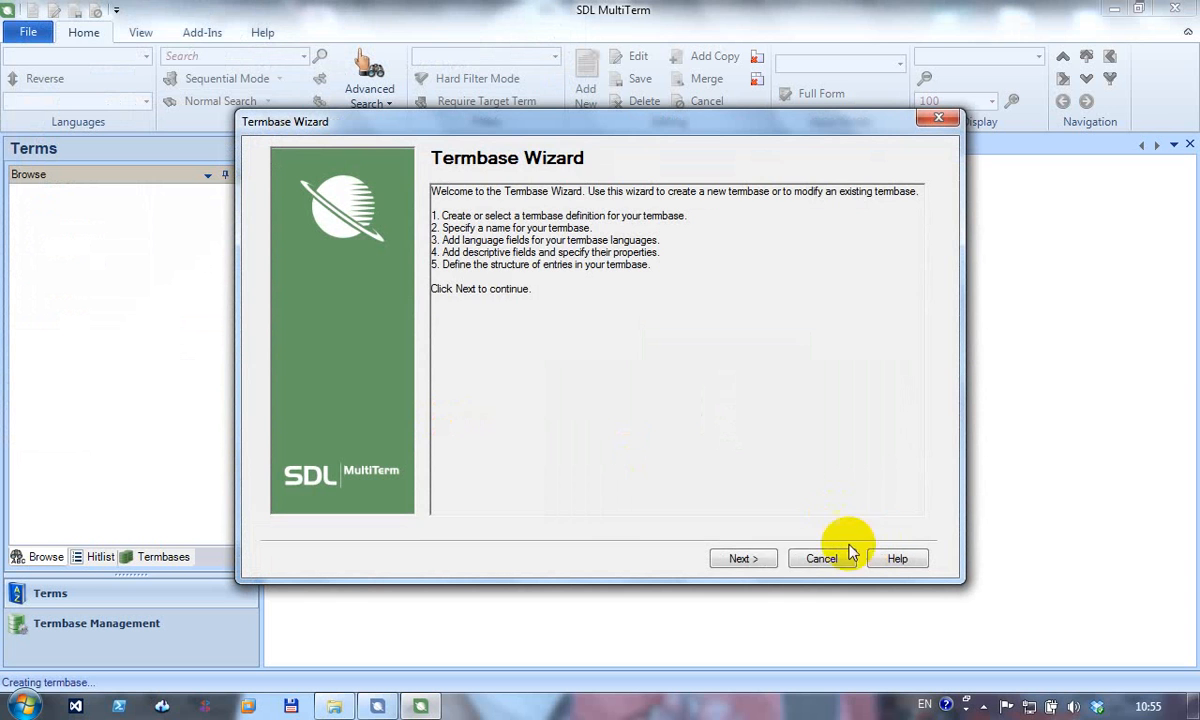
- Choose to create the termbase definition from scratch and give it the friendly name definition
left_click(756, 560)
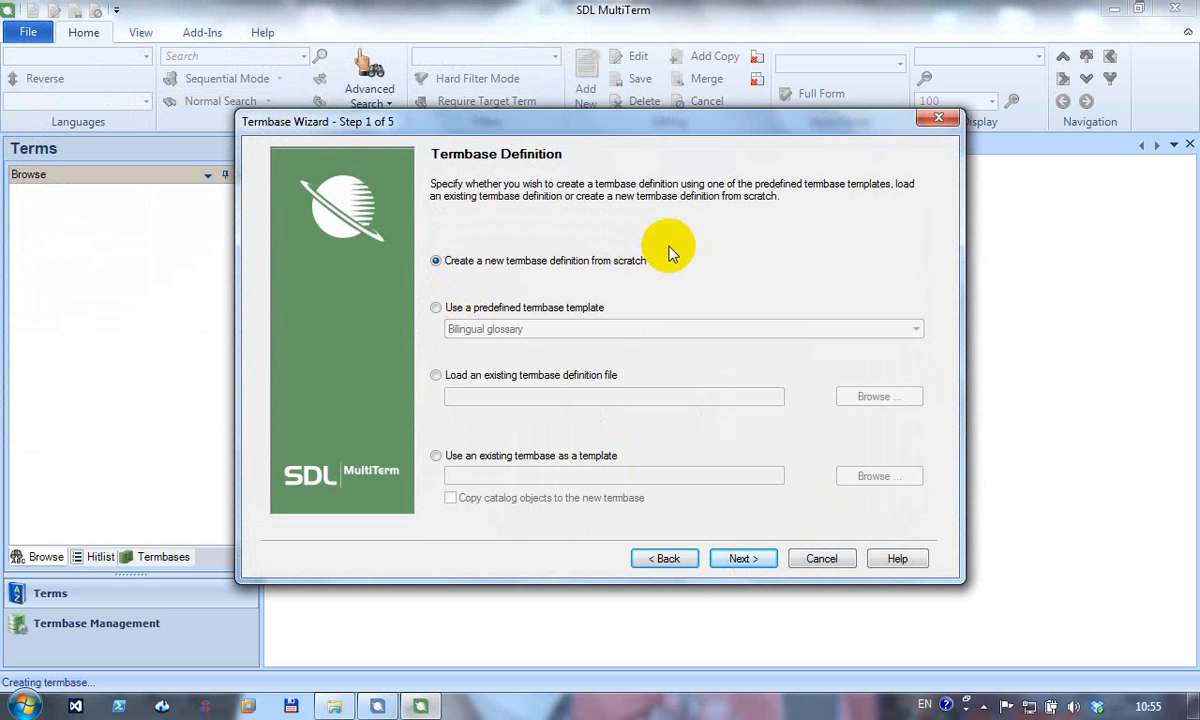
left_click(737, 557)
type("definition")
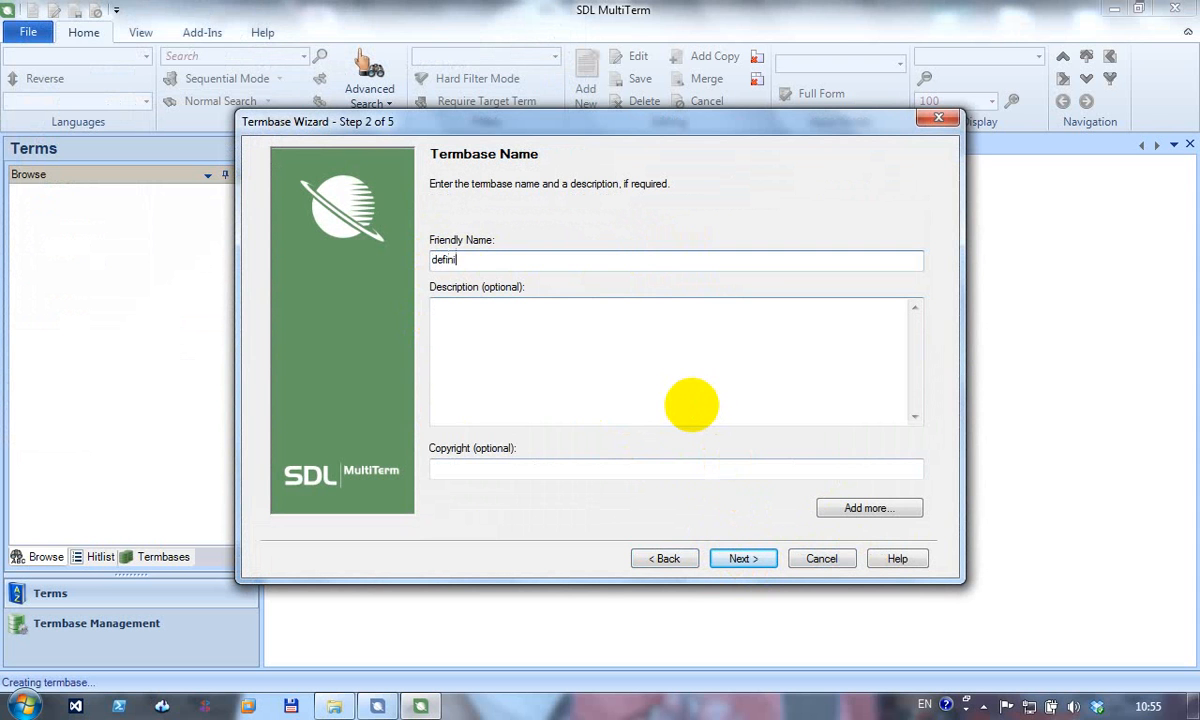
left_click(755, 560)
- Add English and Welsh as the termbase's language fields, without sublanguages
left_click(593, 240)
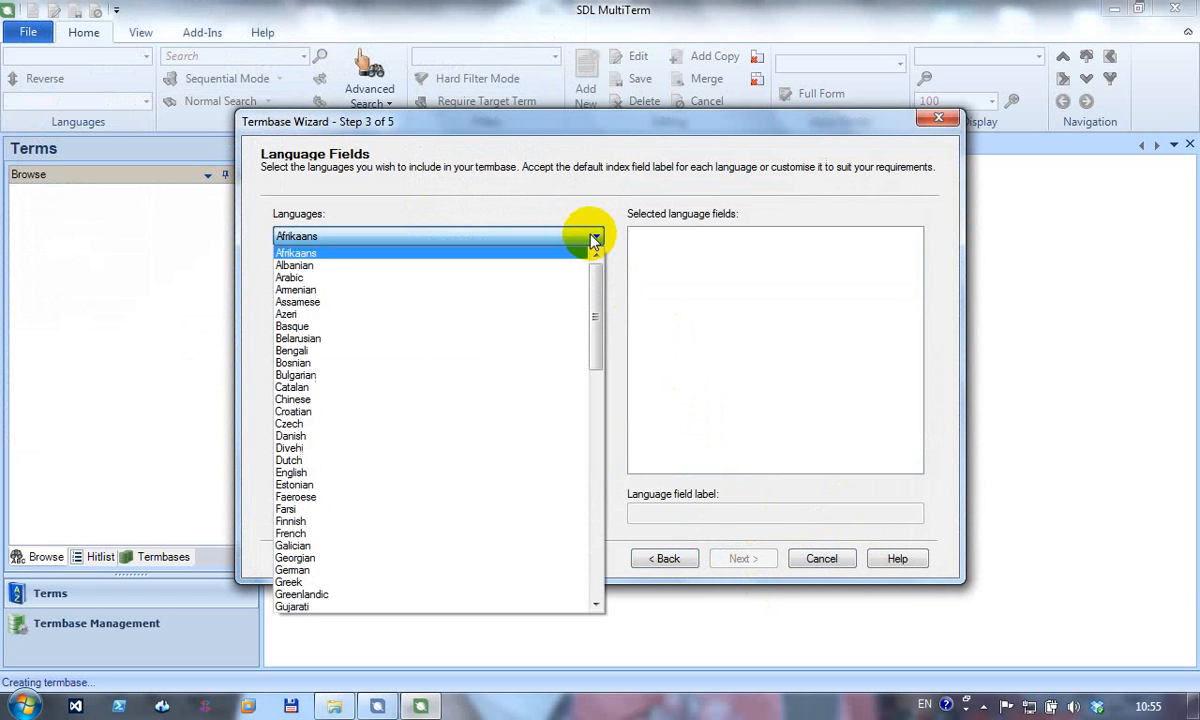
key("e")
left_click(448, 480)
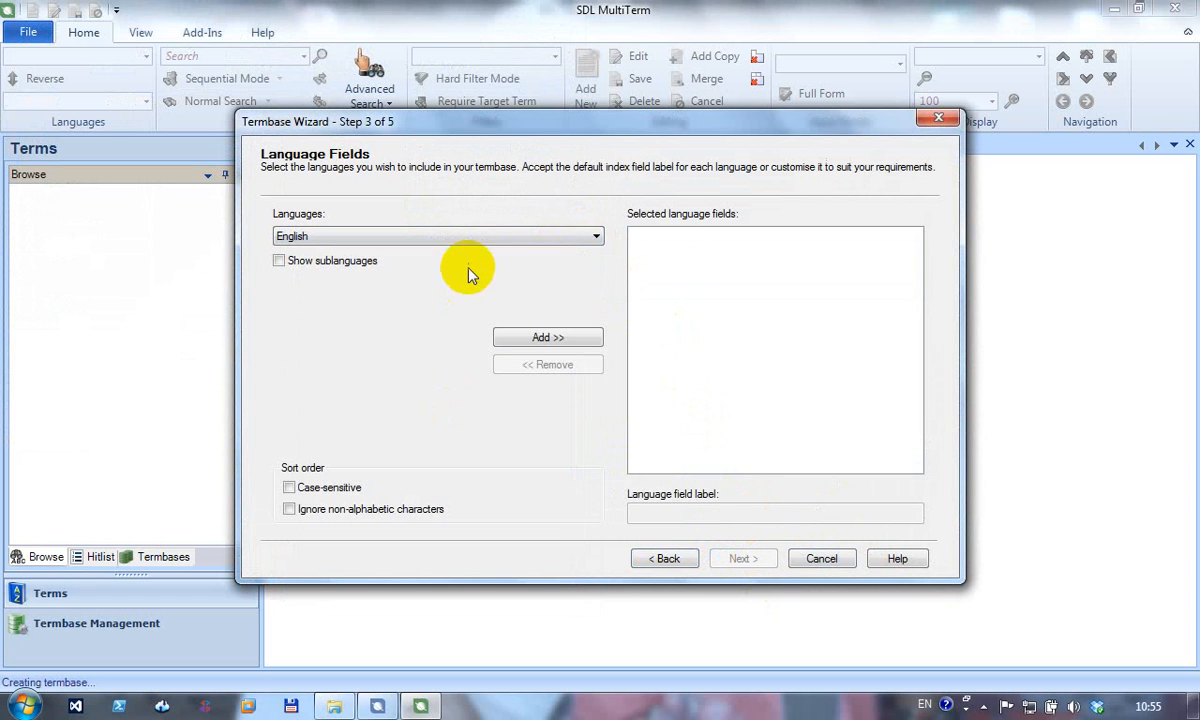
left_click(562, 337)
left_click(598, 235)
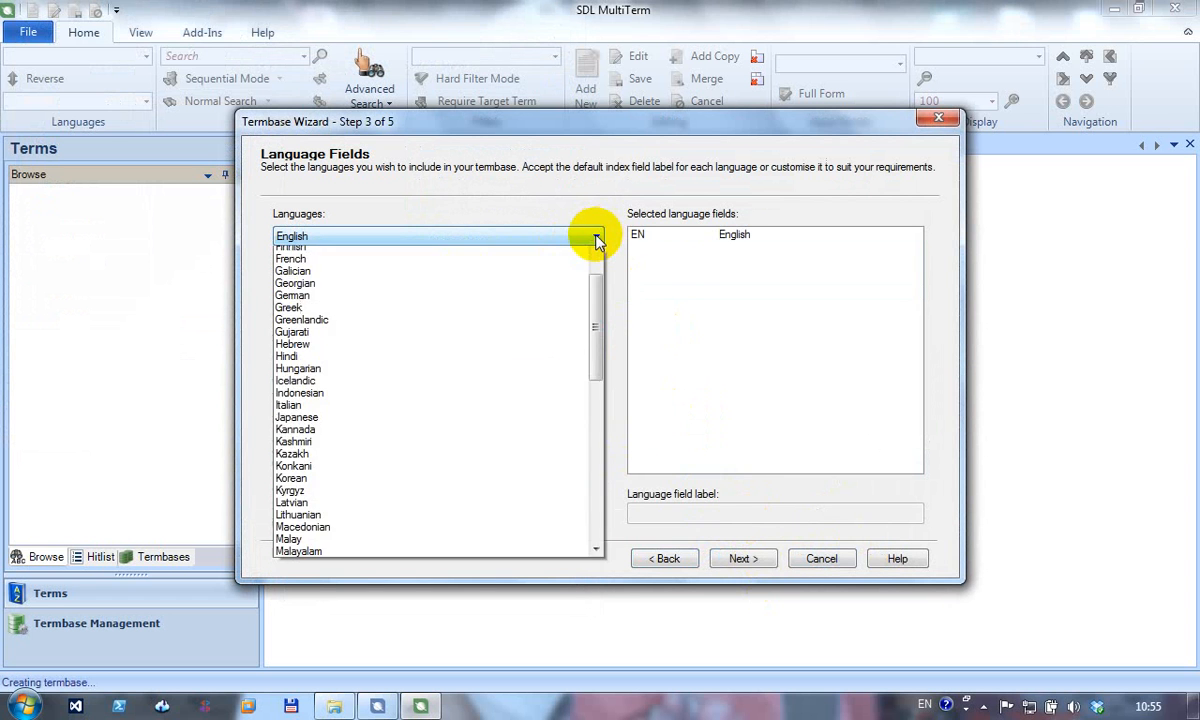
key("w")
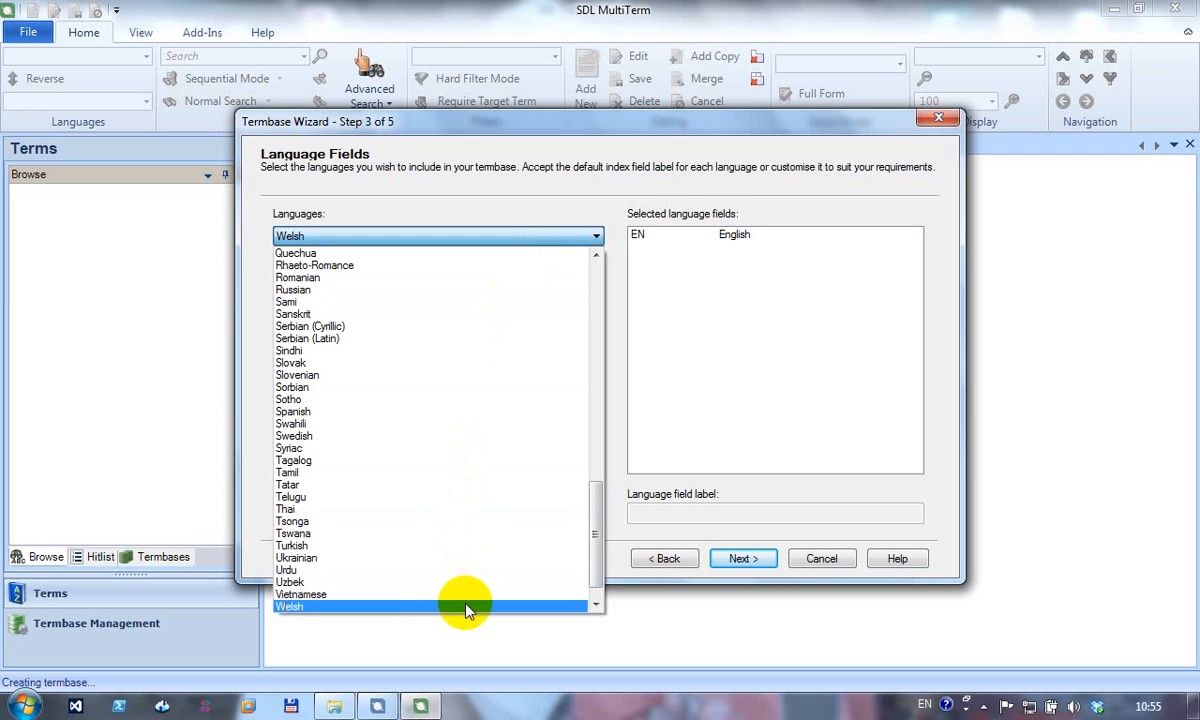
left_click(462, 607)
left_click(552, 337)
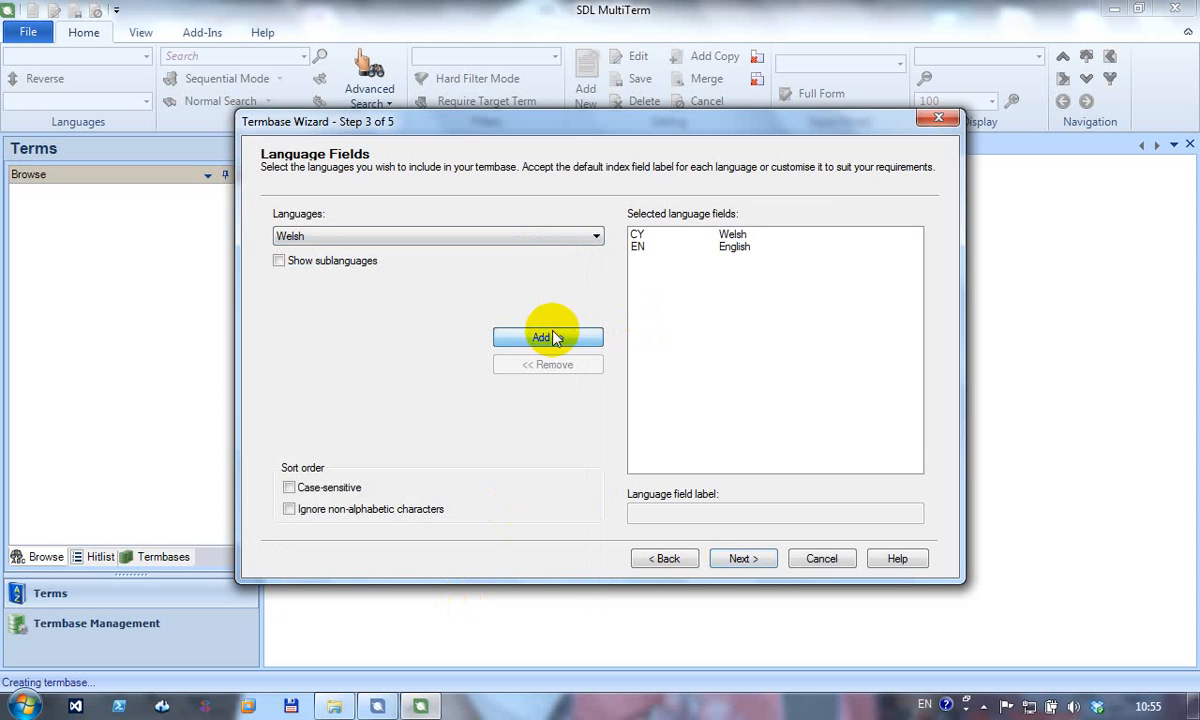
left_click(731, 560)
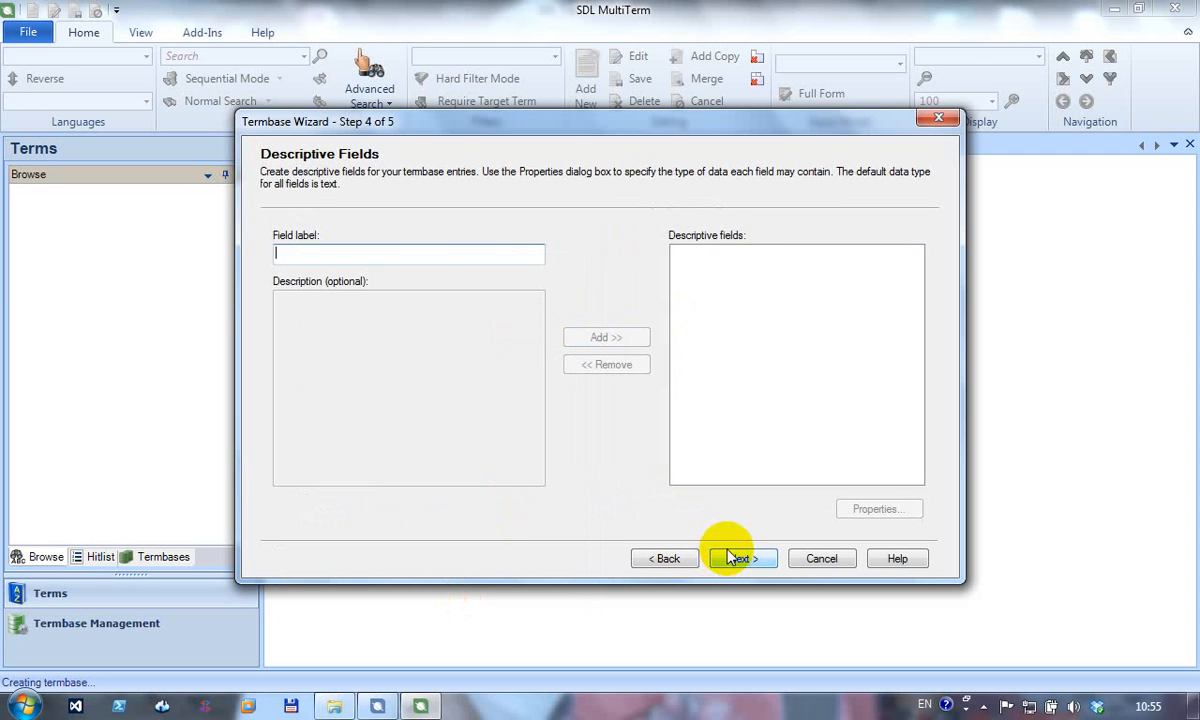
- Add a descriptive field labelled Variant to the termbase and select it
type("Variant")
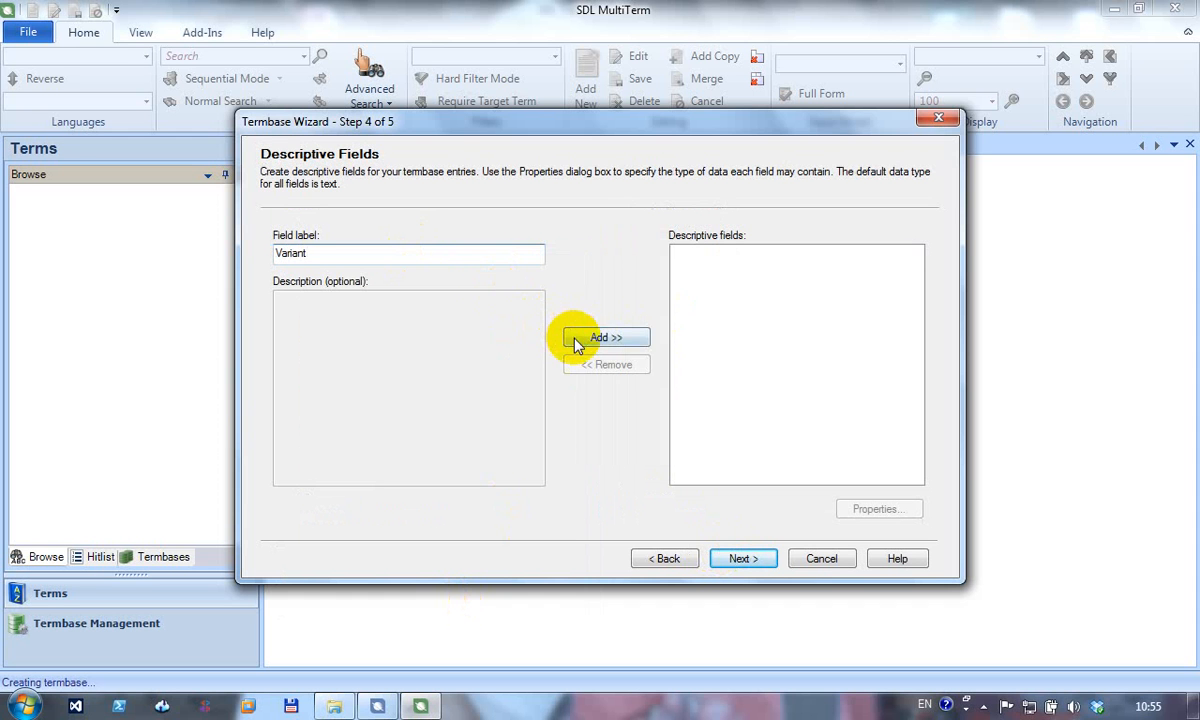
left_click(600, 338)
left_click(695, 254)
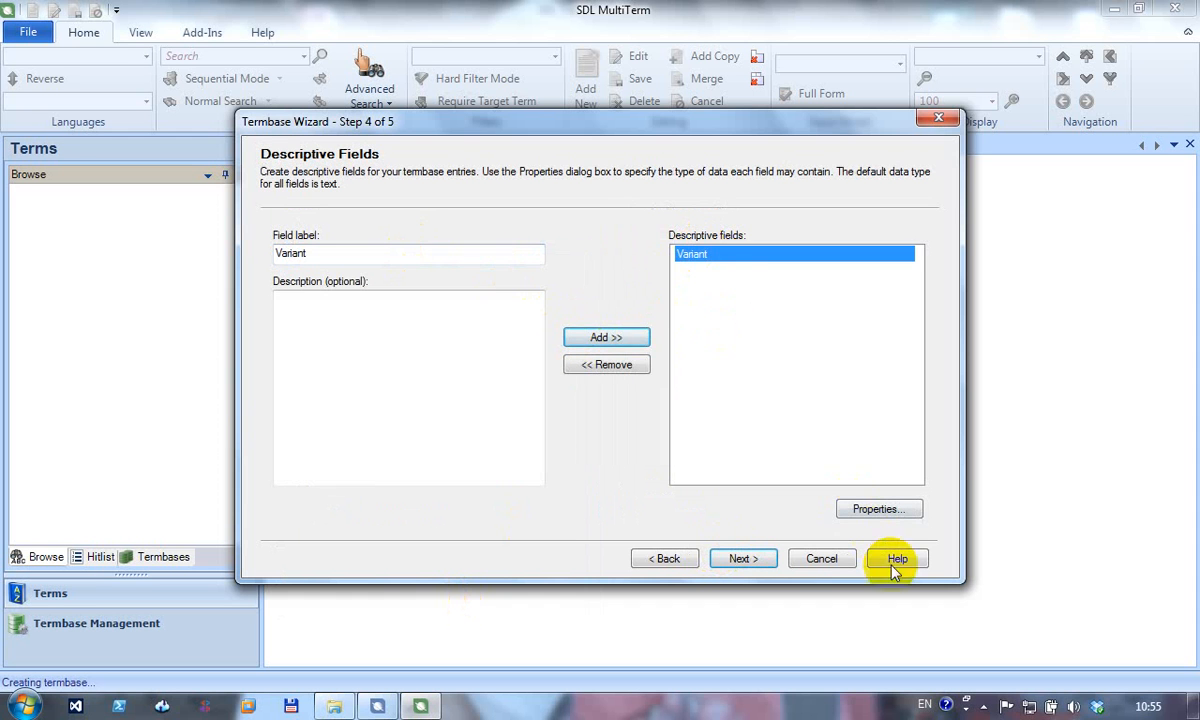
- Make the Variant field a picklist with the values American and British
left_click(858, 510)
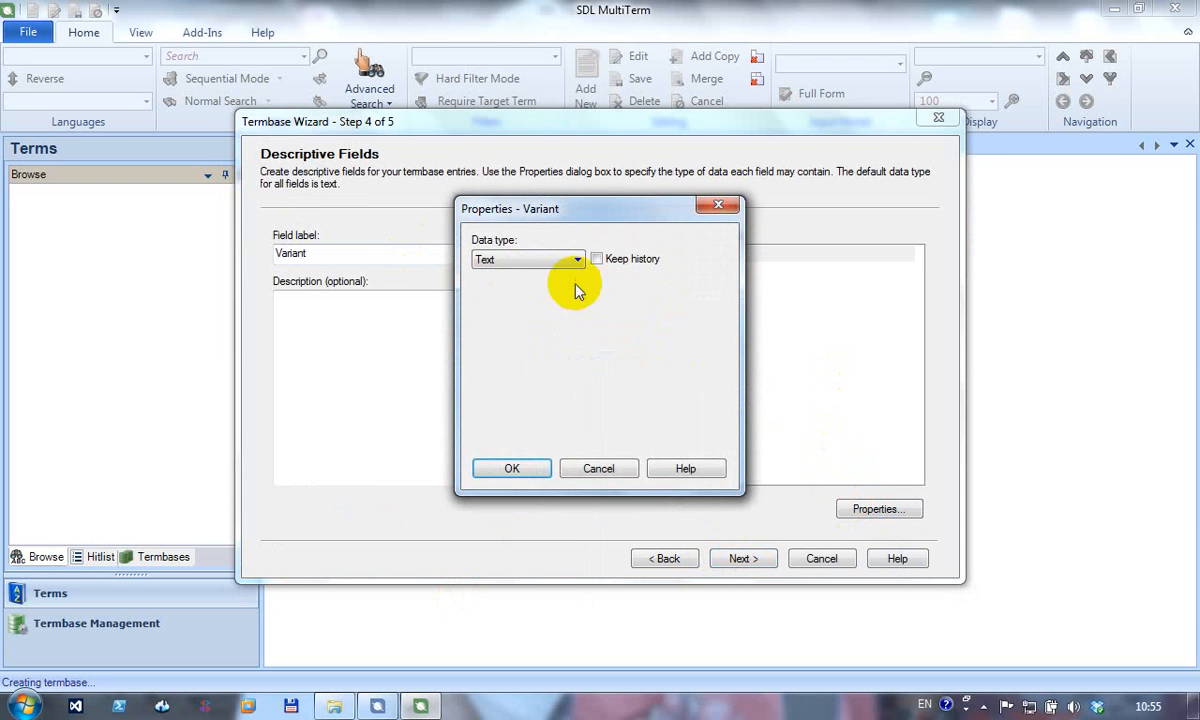
left_click(575, 262)
left_click(557, 333)
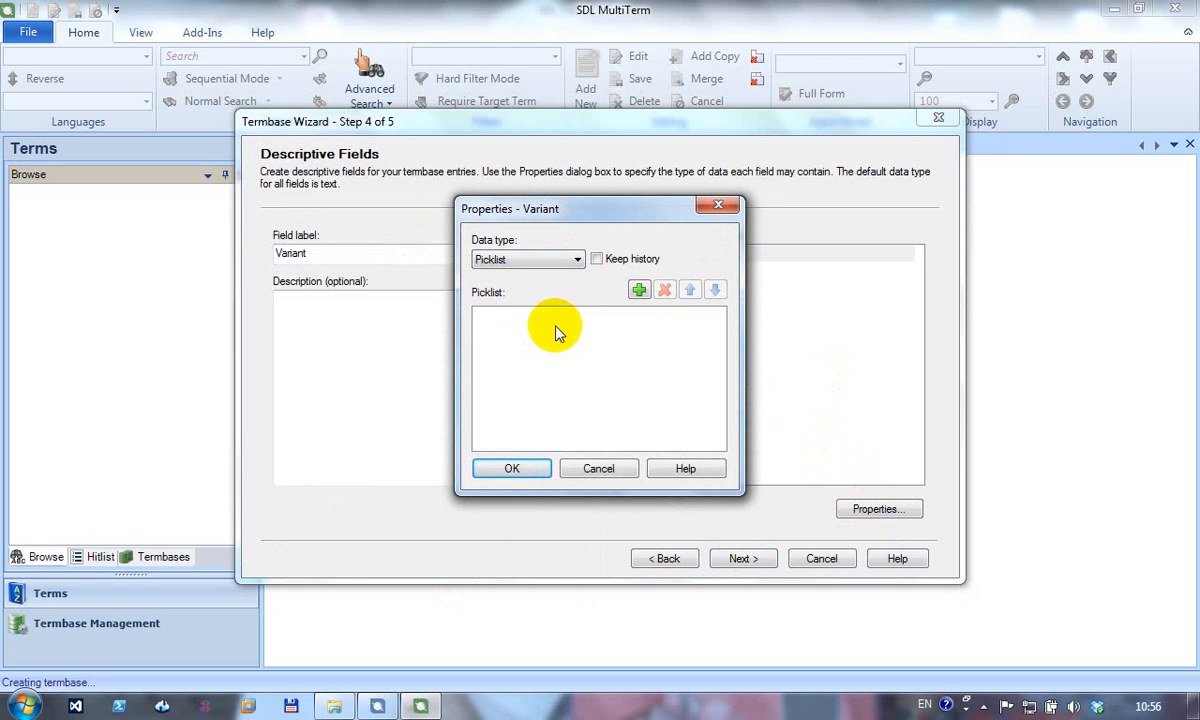
left_click(638, 290)
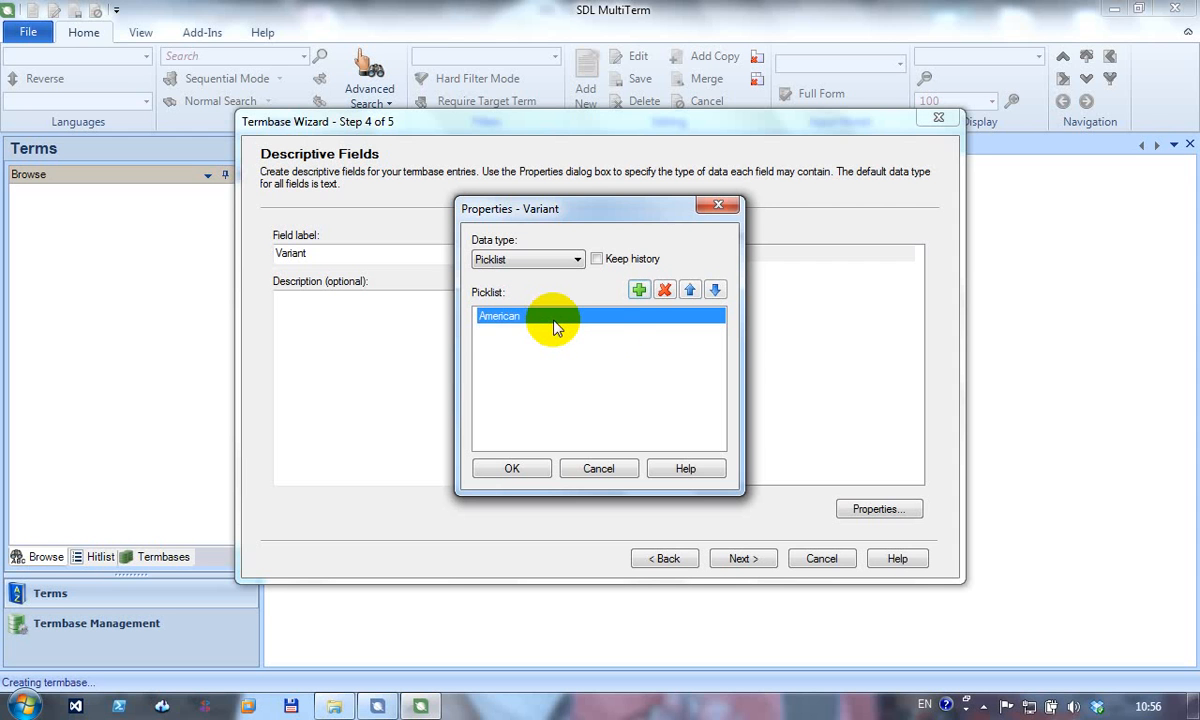
left_click(638, 290)
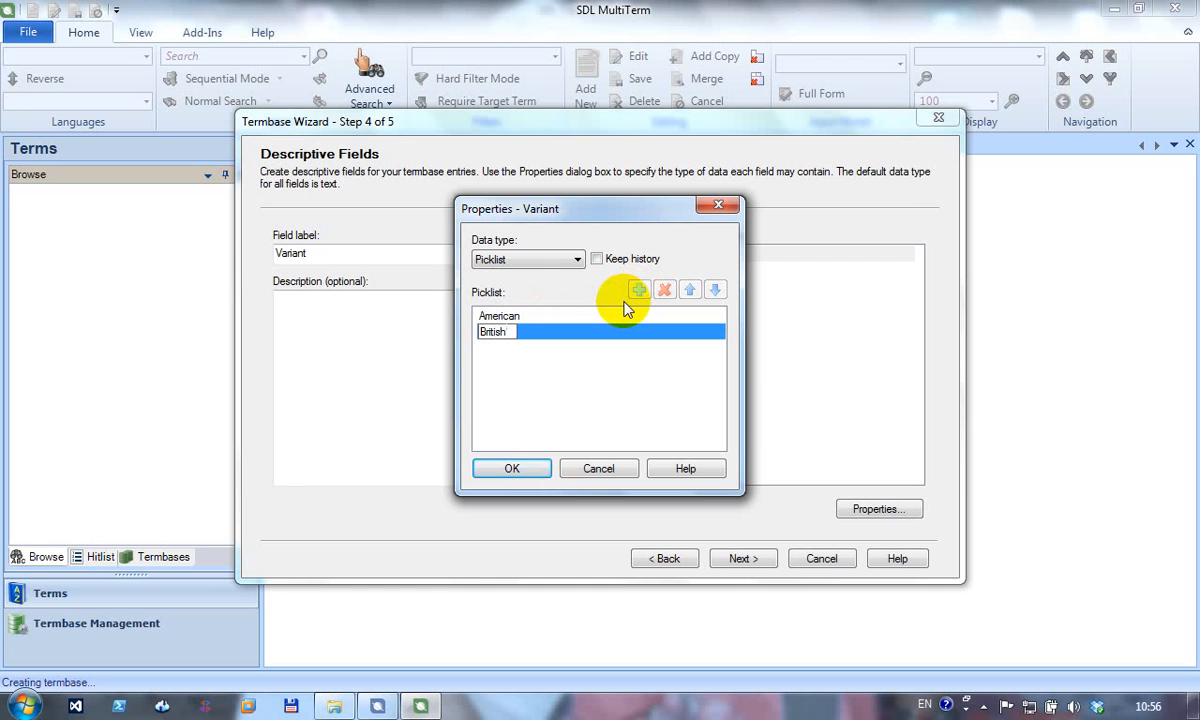
left_click(505, 468)
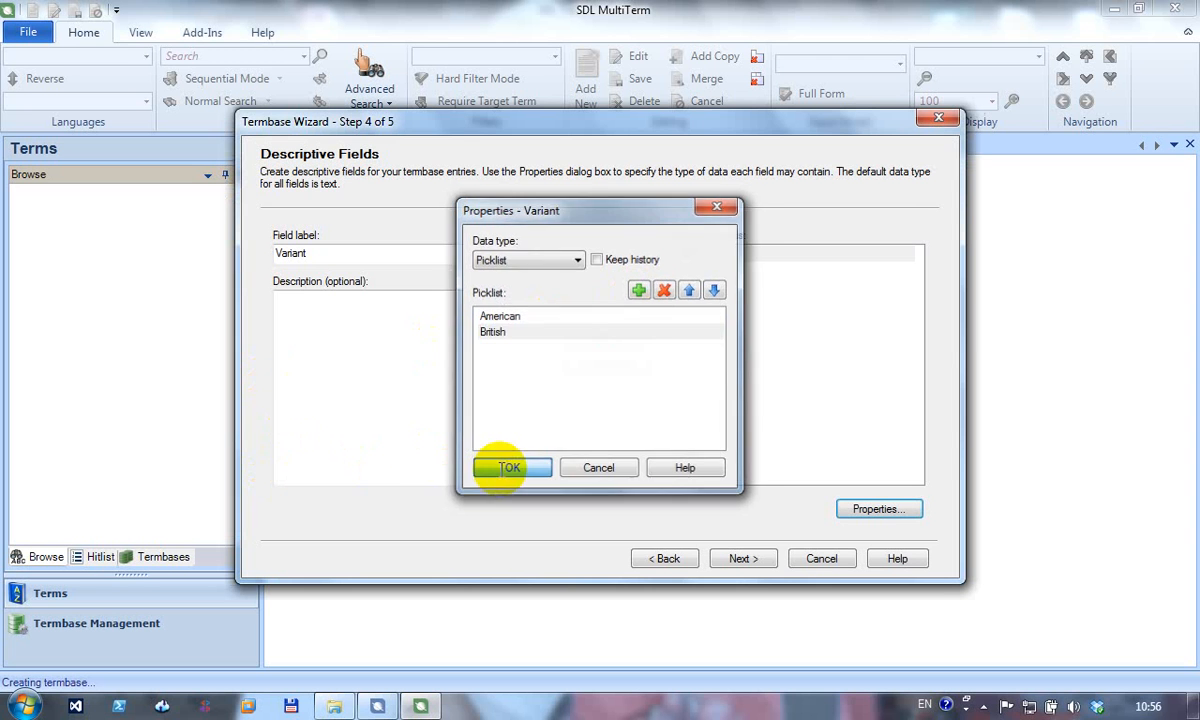
left_click(764, 567)
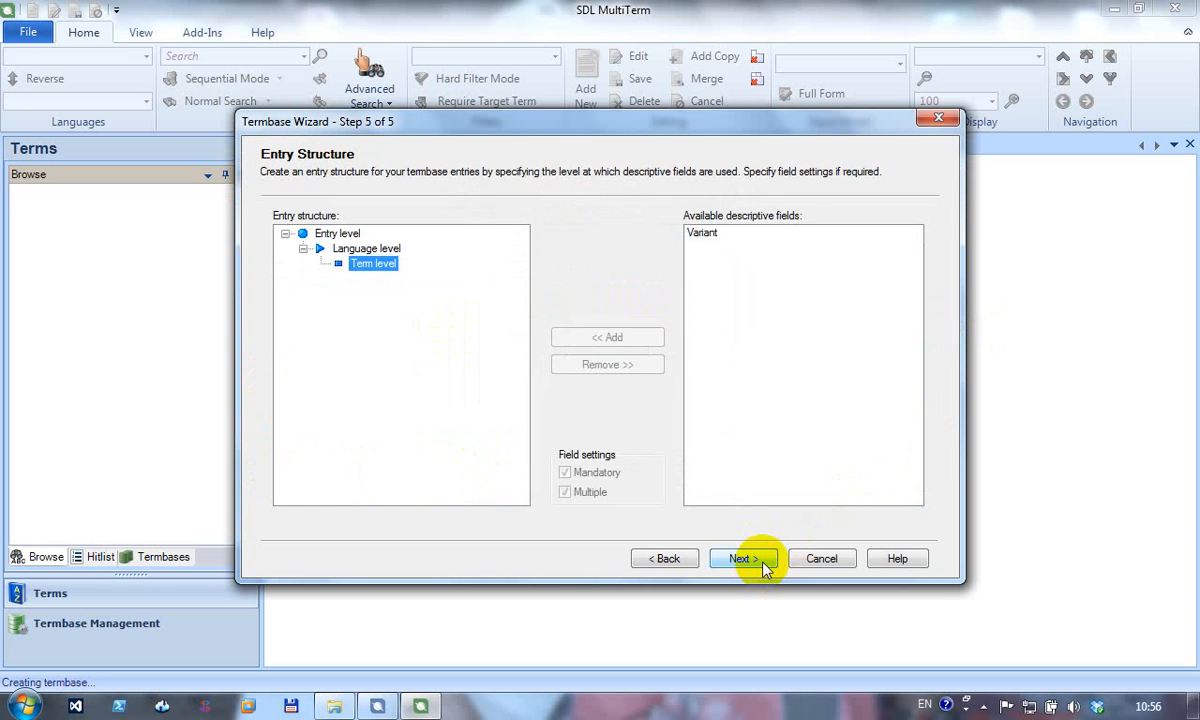
- Place the Variant field under the term level of the entry structure and finish the wizard
left_click(723, 233)
left_click(374, 264)
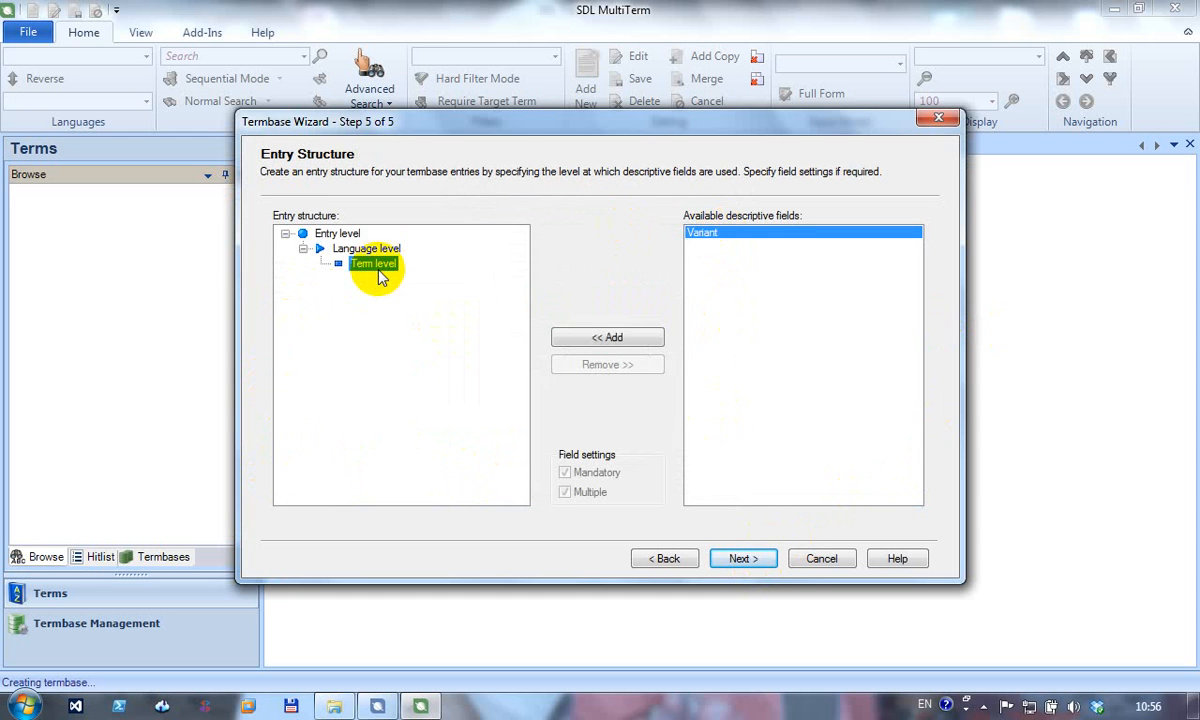
left_click(638, 340)
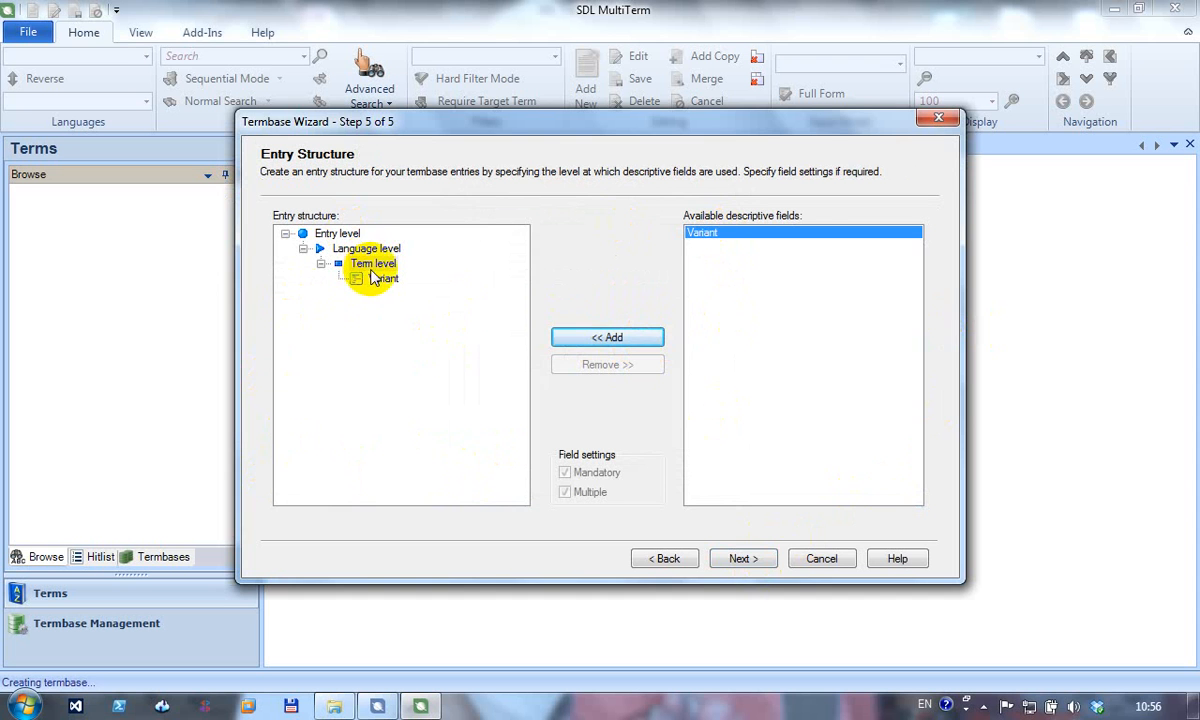
left_click(745, 559)
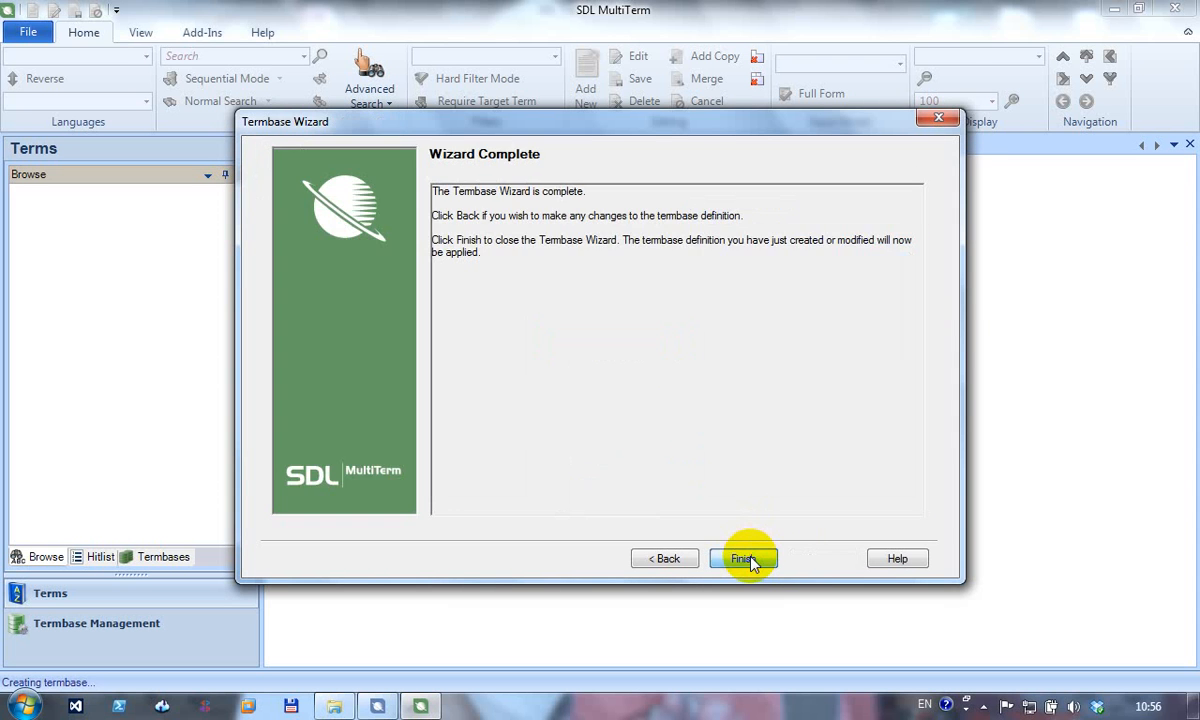
left_click(748, 559)
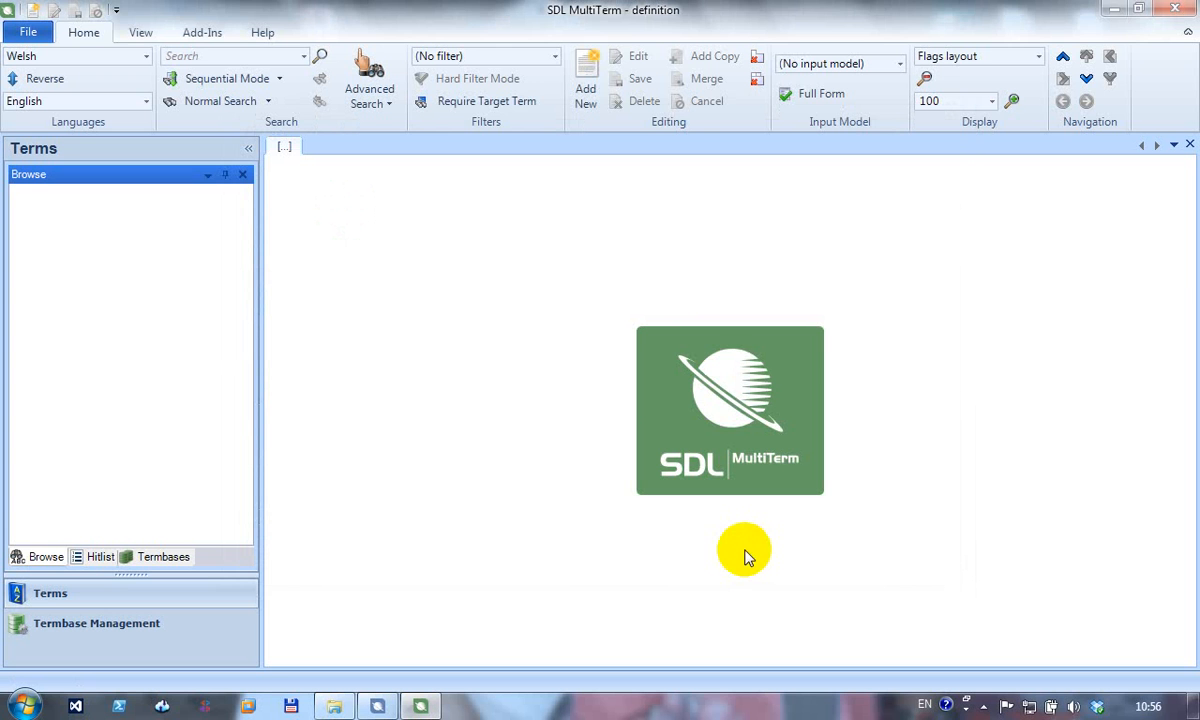
- Review the new termbase's languages, entry structure and descriptive fields in its definition
left_click(200, 626)
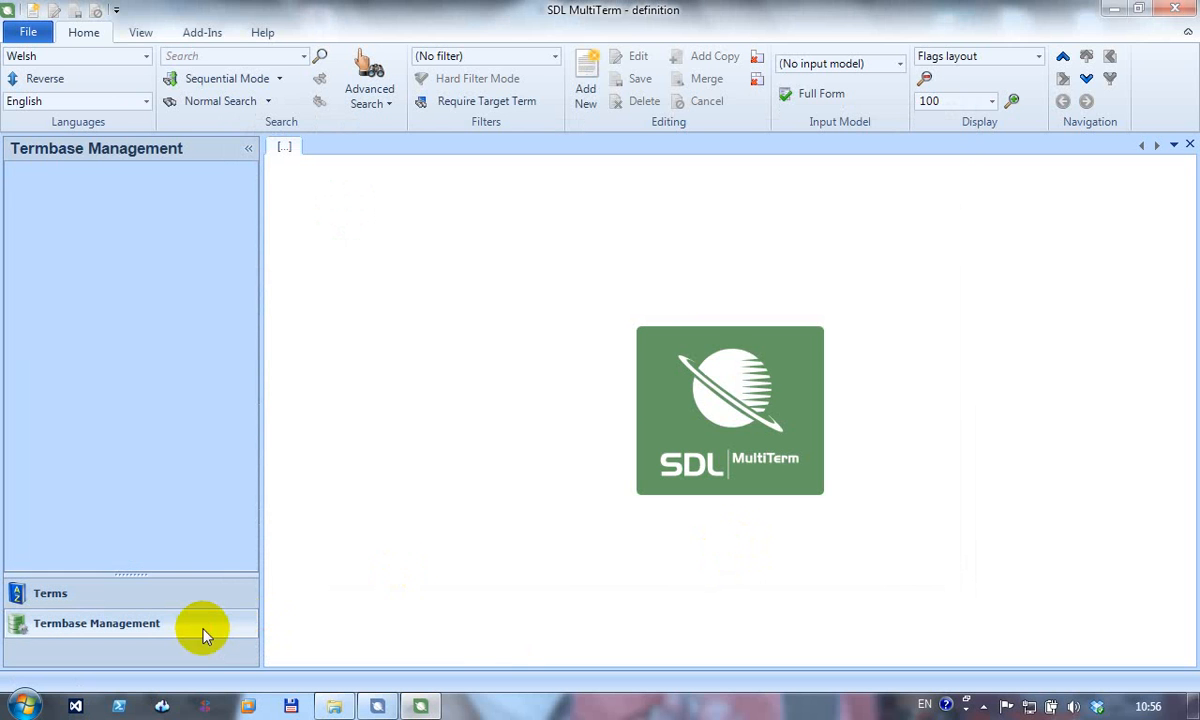
left_click(98, 207)
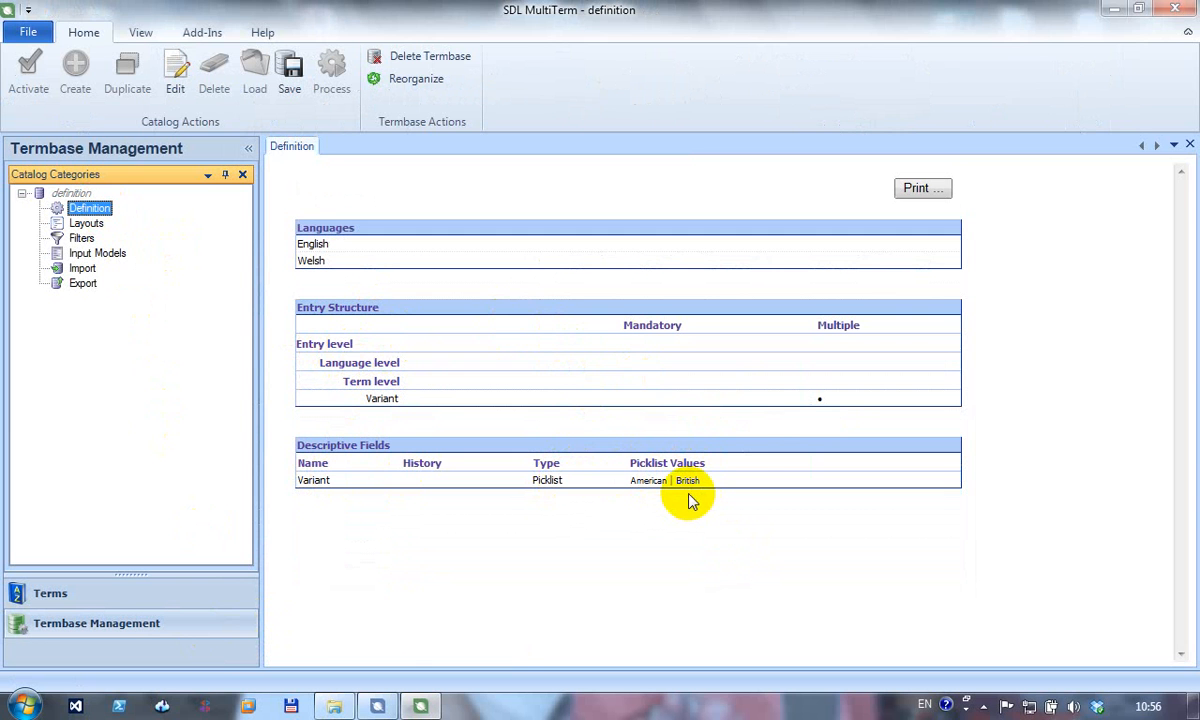
- Close SDL MultiTerm and return to the US vs Brits folder in Windows Explorer
left_click(1113, 9)
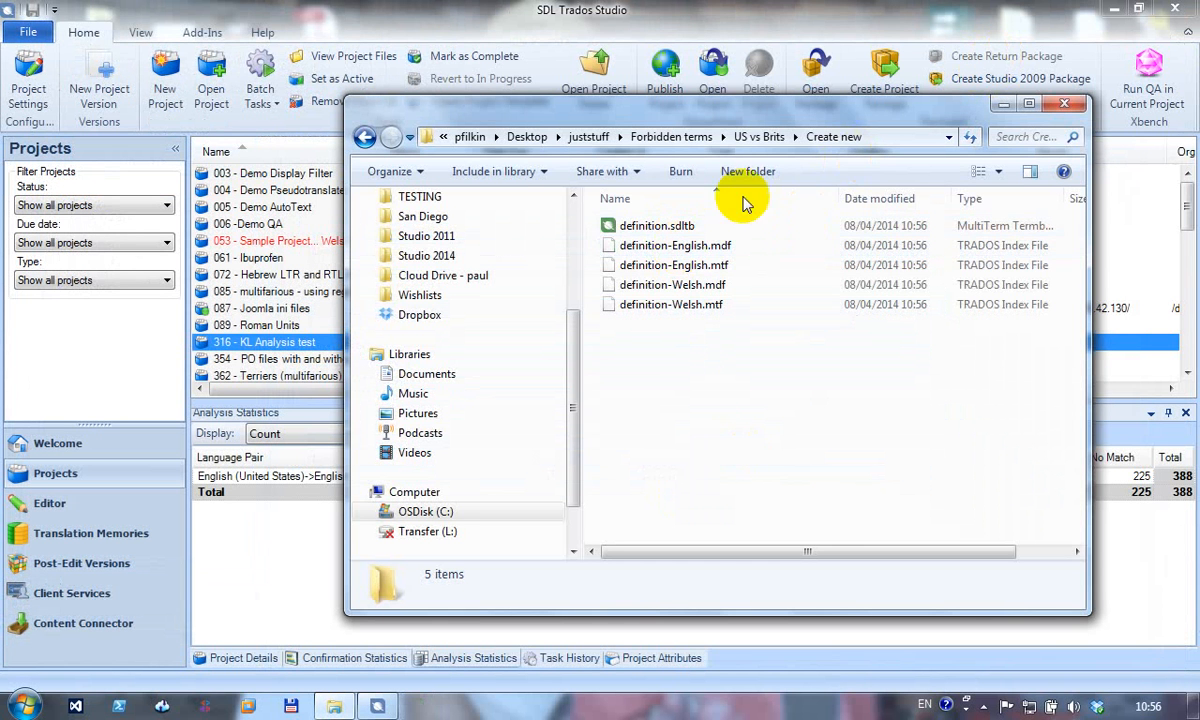
left_click(760, 140)
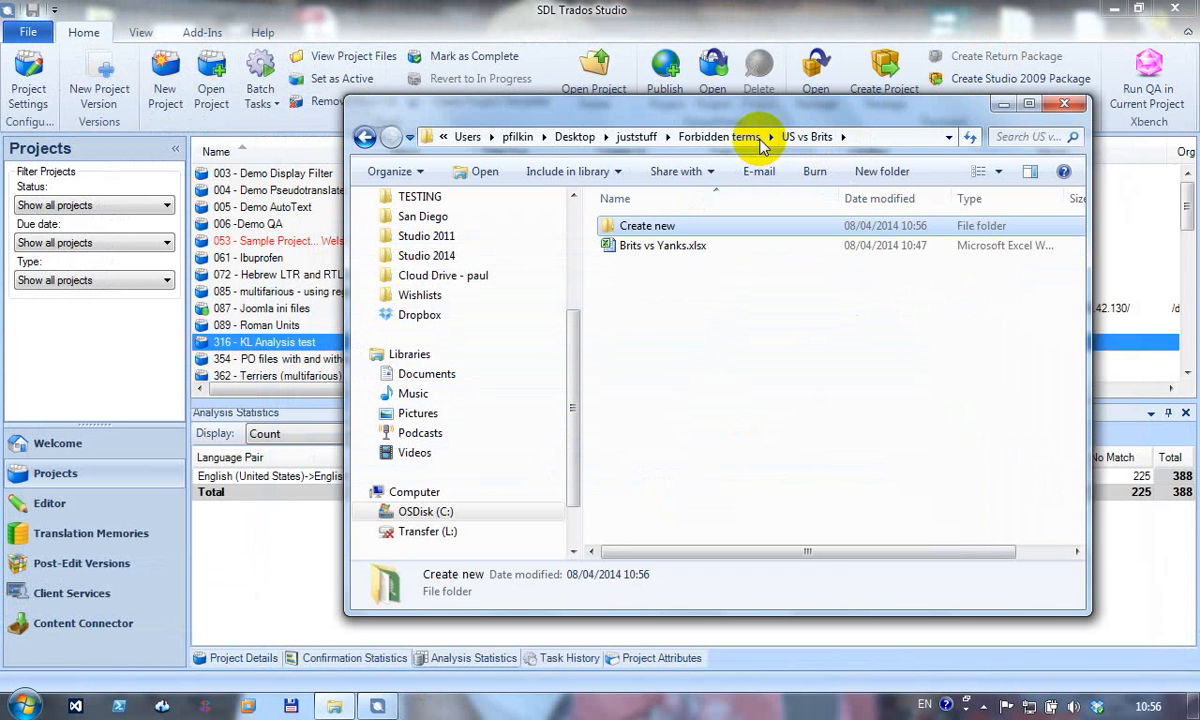
- Open Brits vs Yanks.xlsx in Excel and select cell D2 beside the Welsh column
left_click(688, 249)
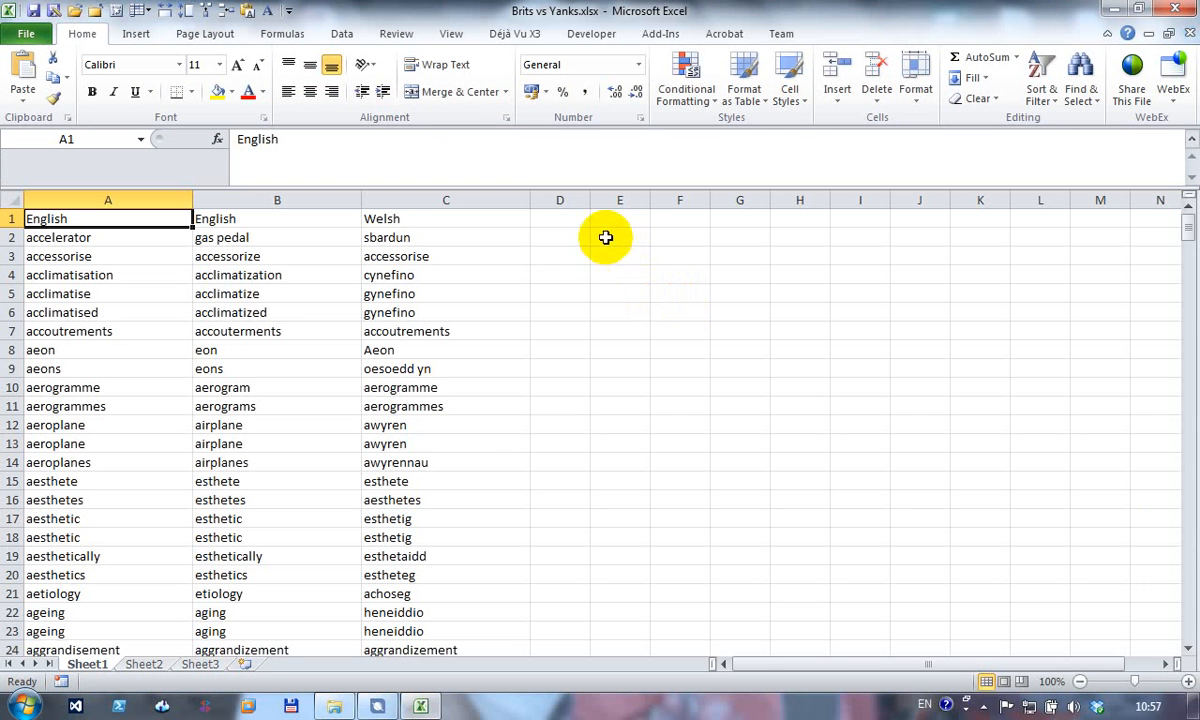
left_click(565, 237)
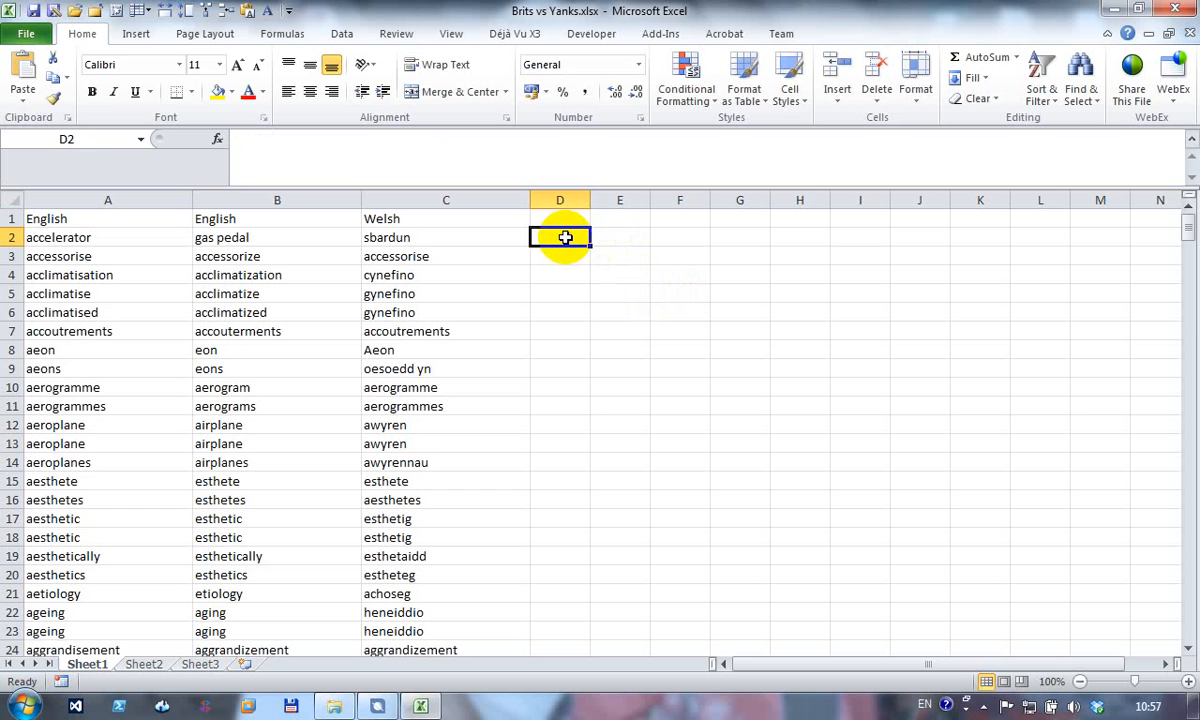
type("+")
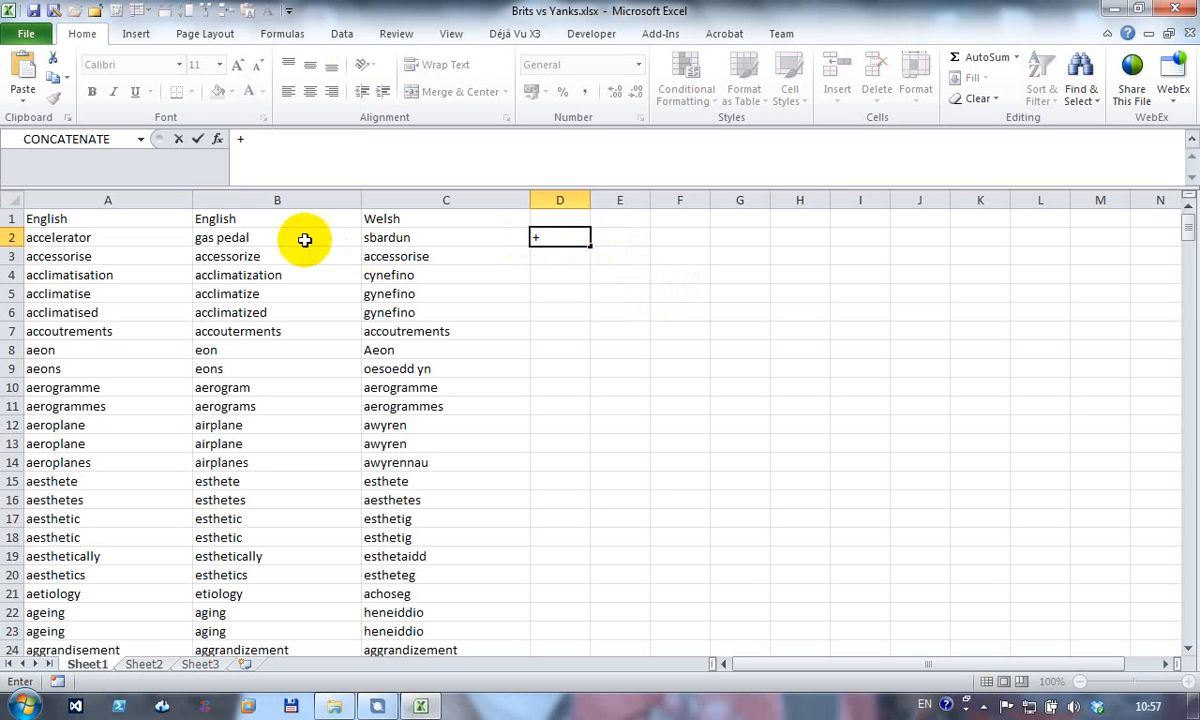
left_click(92, 237)
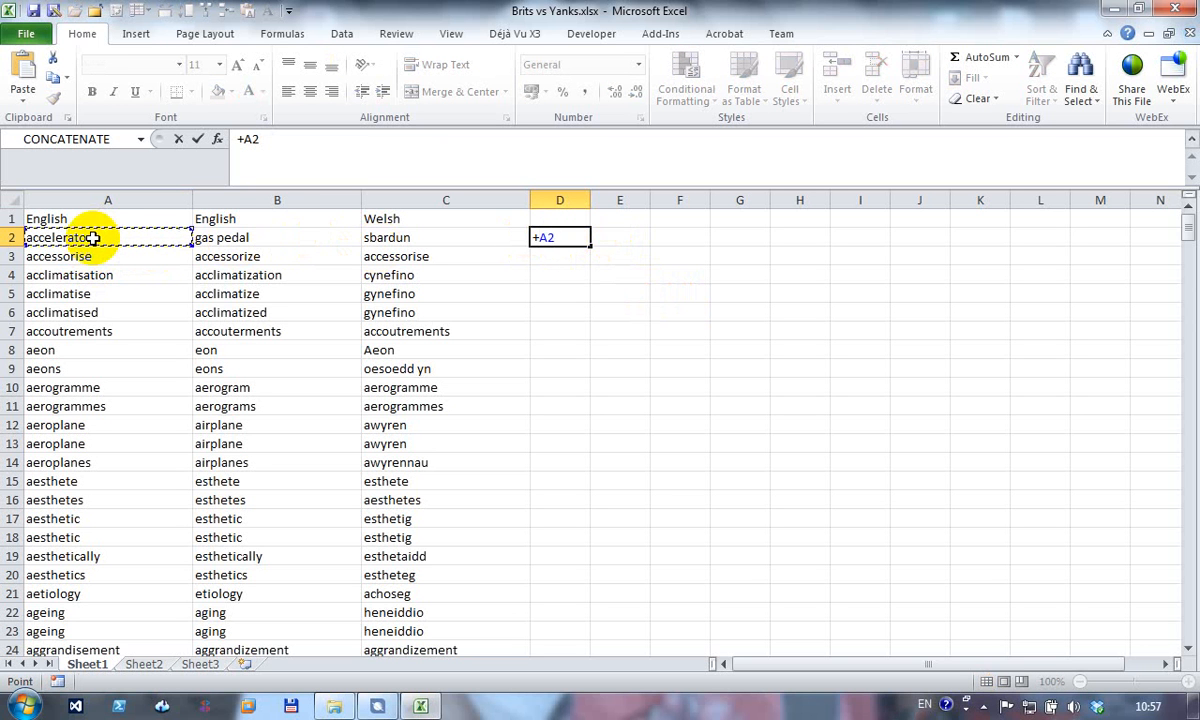
key("Escape")
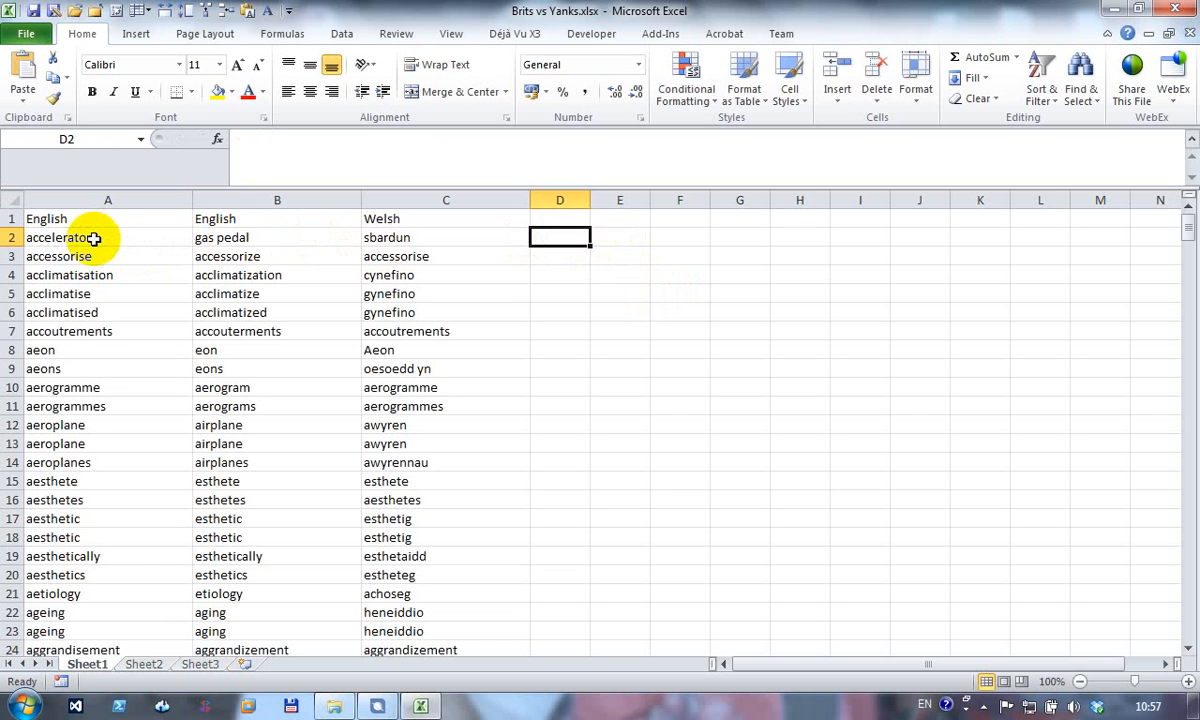
- Enter the formula +A2&"|"&B2 in D2 to join the British and American terms with a pipe
type("+")
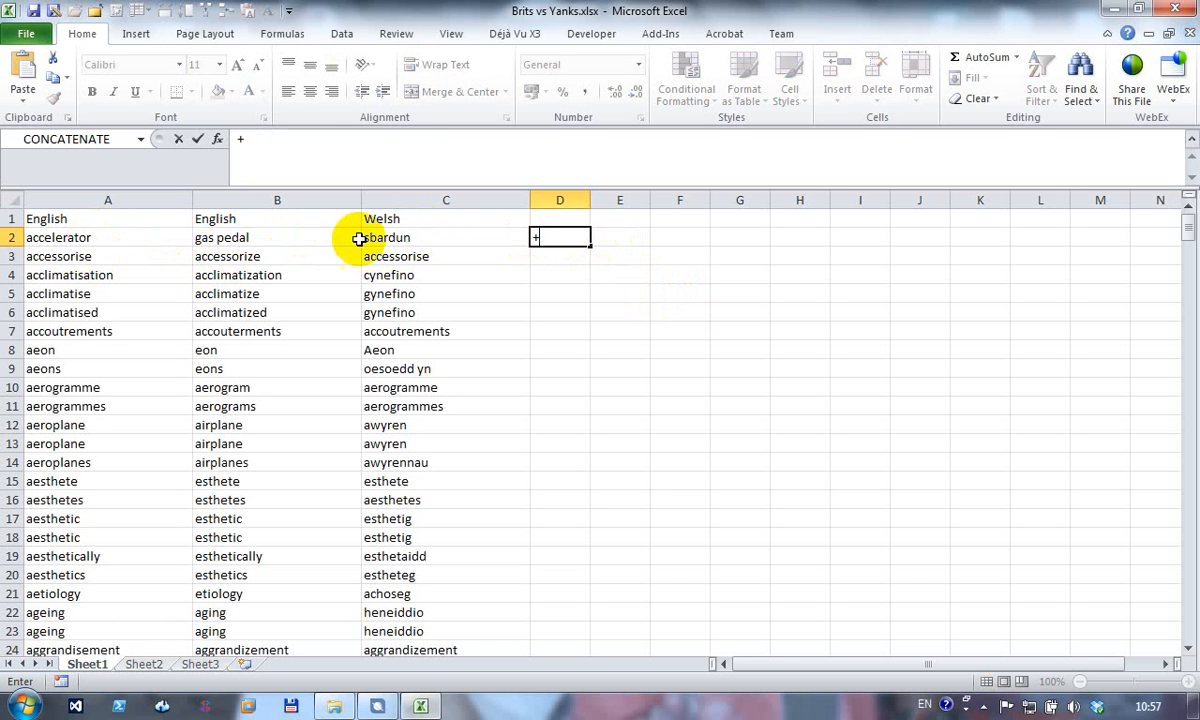
left_click(82, 237)
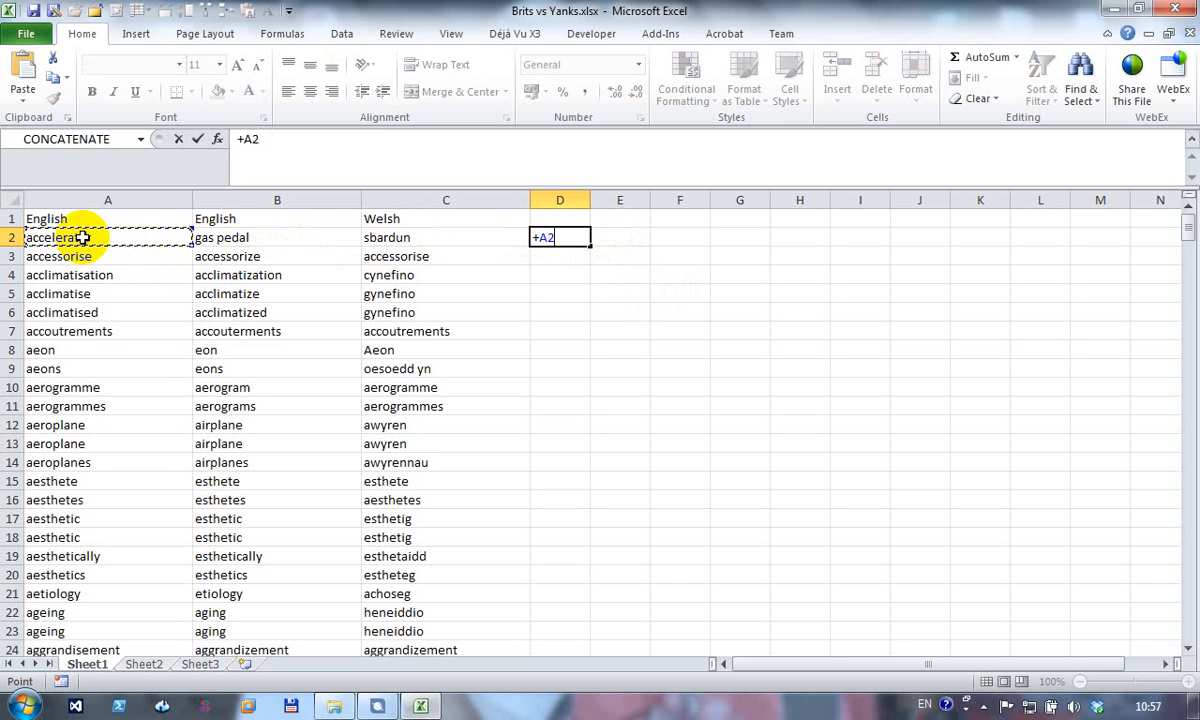
type("&\"|\"&")
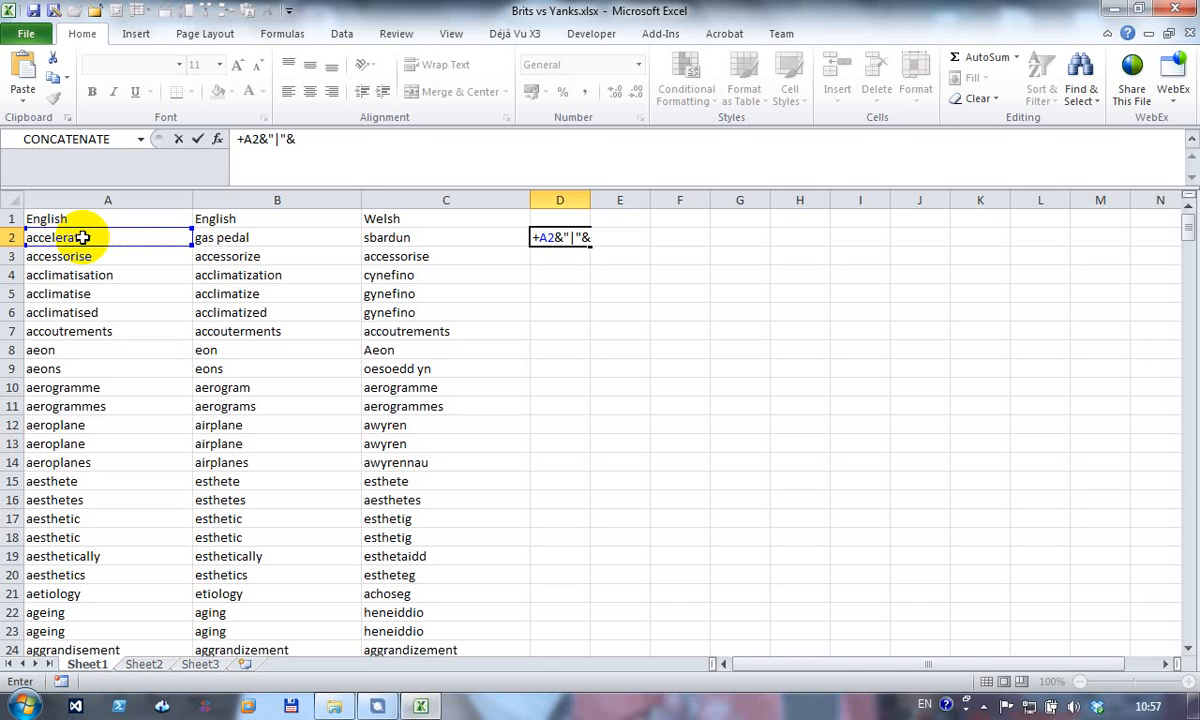
left_click(203, 238)
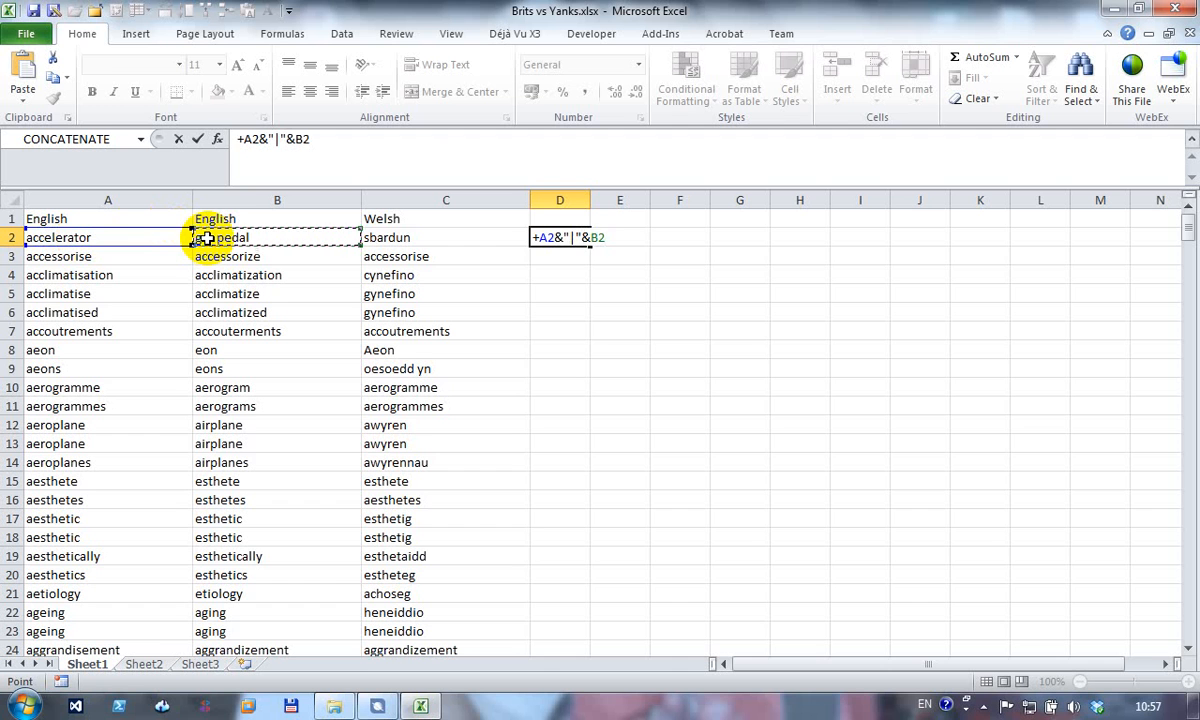
key("Return")
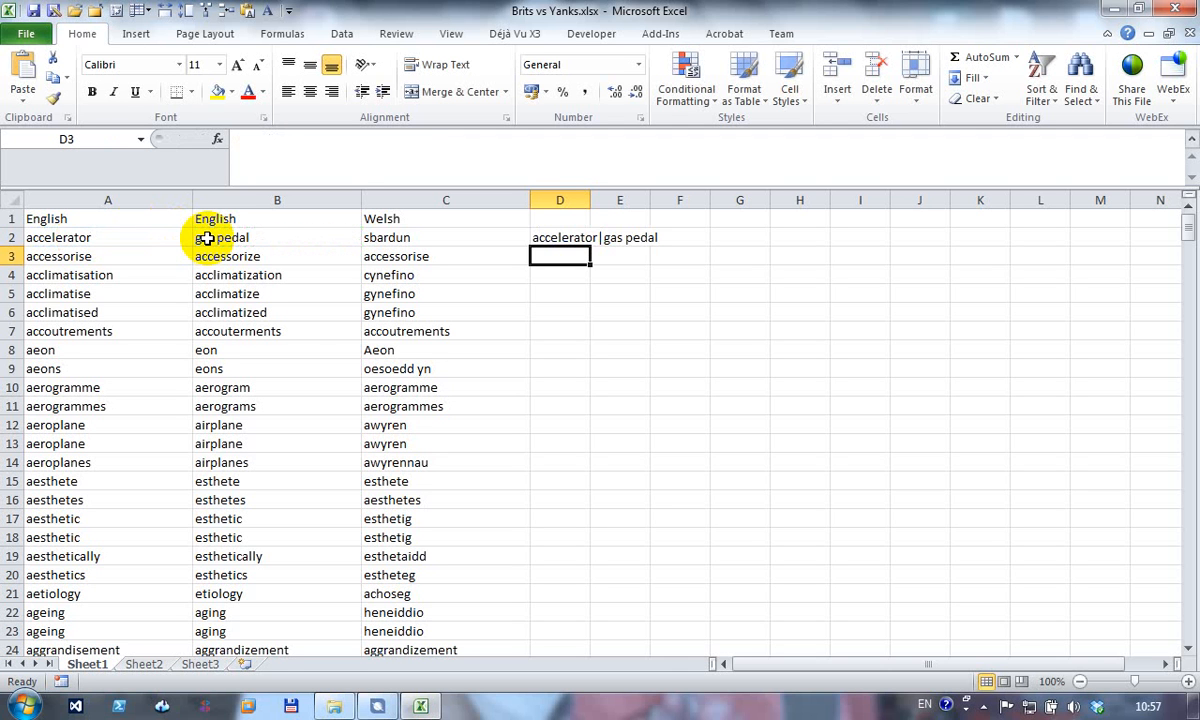
- Fill the D2 formula down column D to the last glossary row, 351
key("Up")
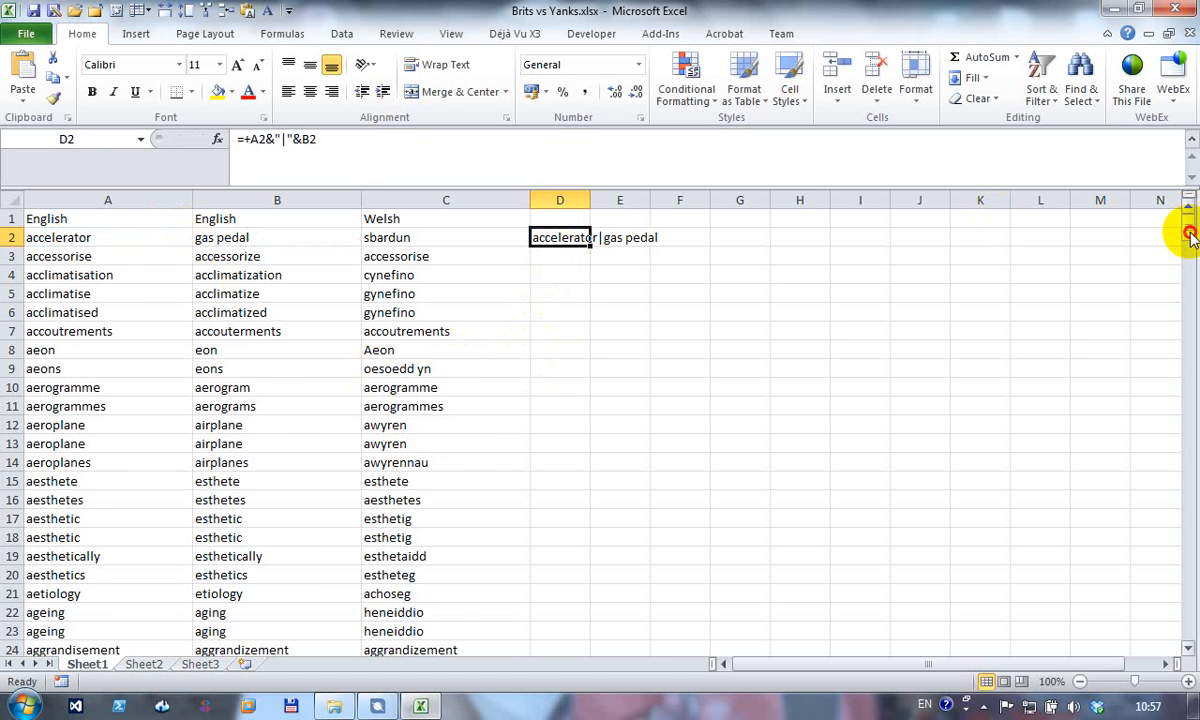
left_click_drag(1189, 228, 1180, 690)
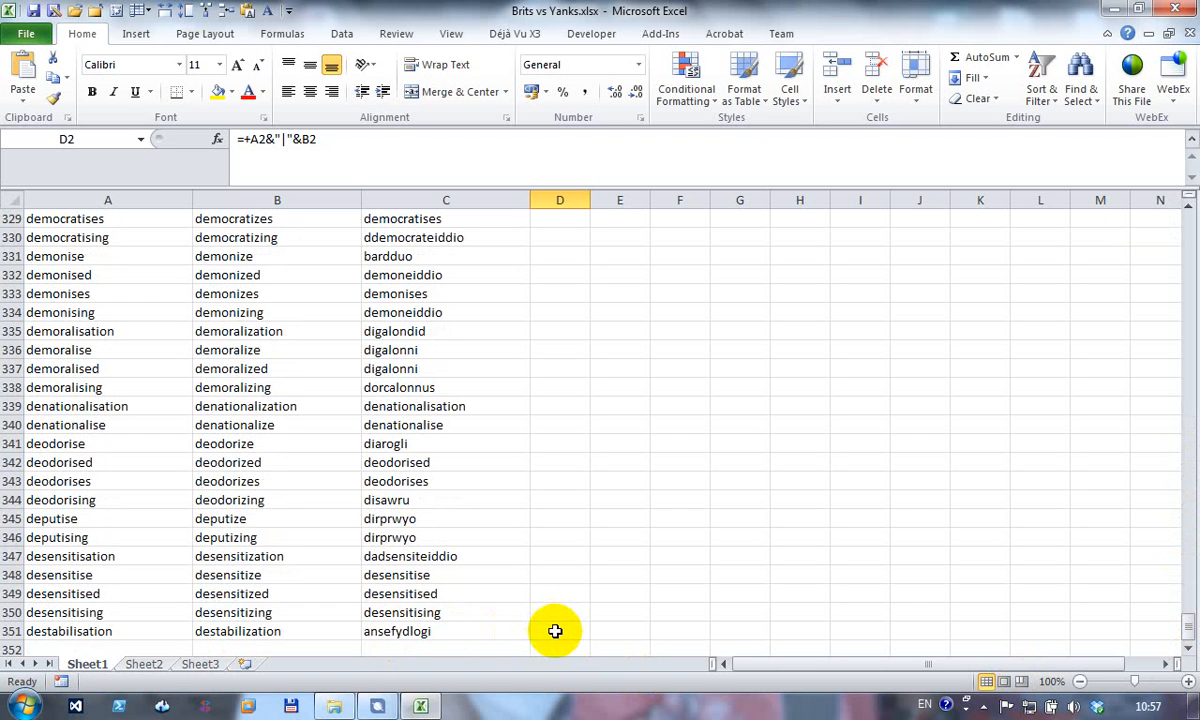
left_click(555, 631, "shift")
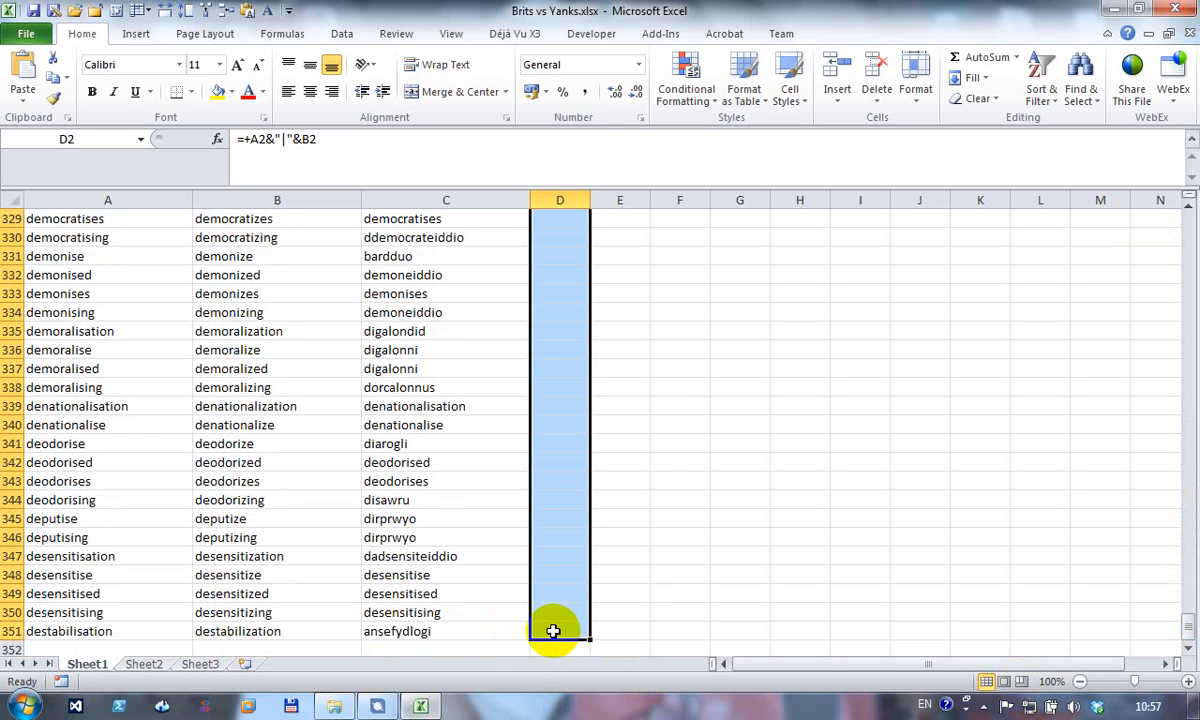
key("ctrl+d")
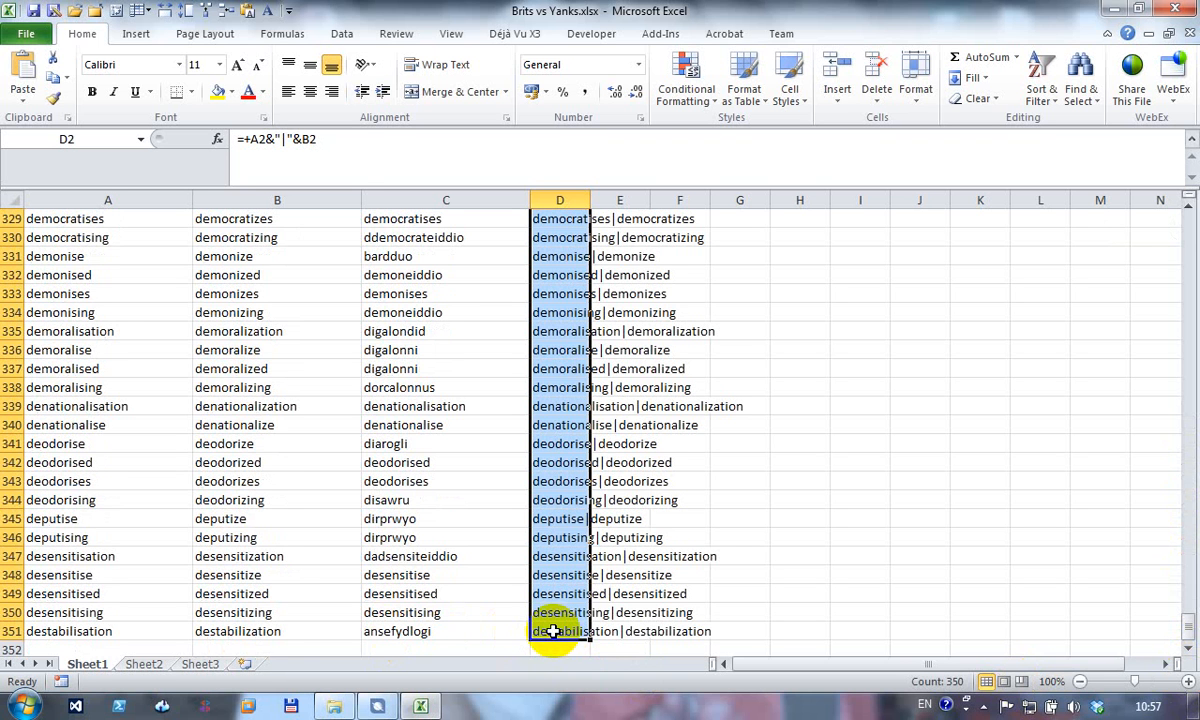
- Copy the joined terms in column D and paste them as values over column A from A2
key("ctrl+c")
key("ctrl+Home")
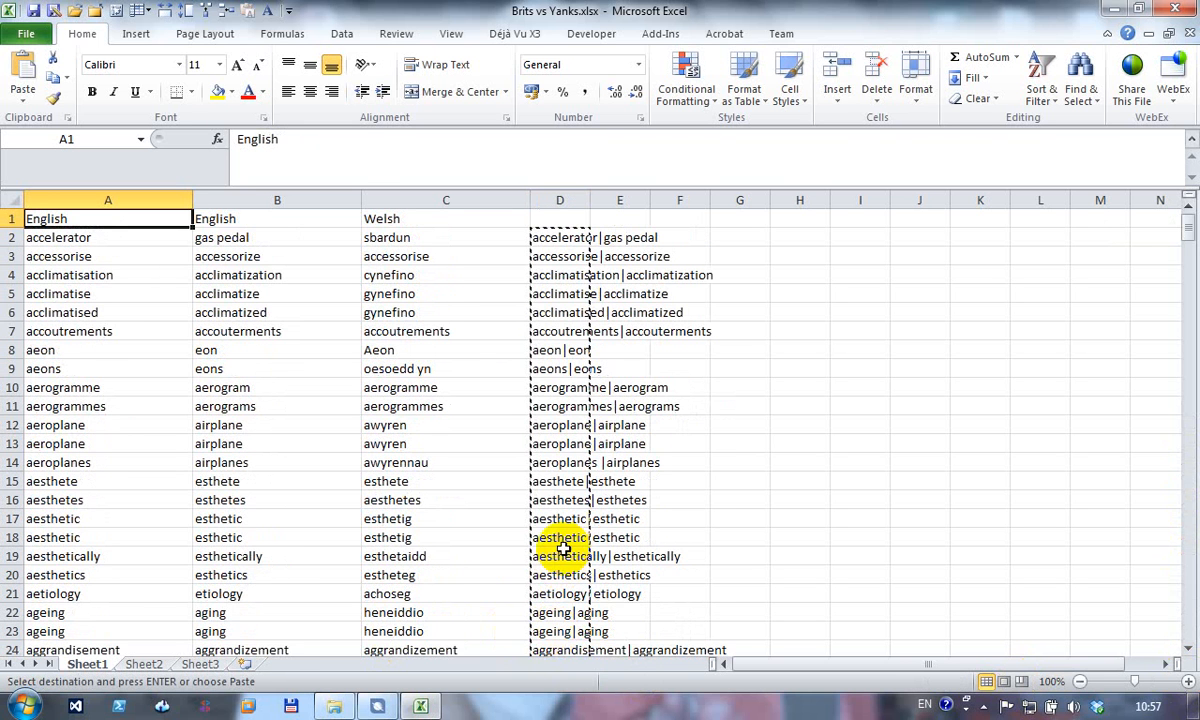
left_click(91, 237)
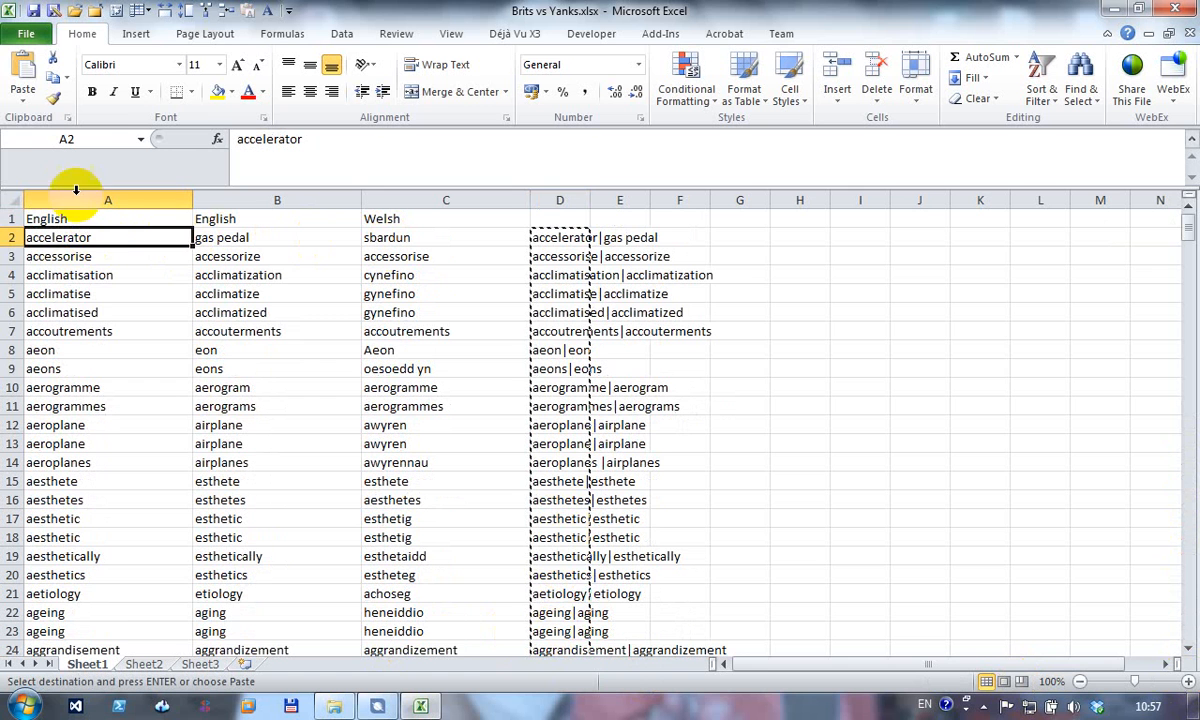
left_click(22, 97)
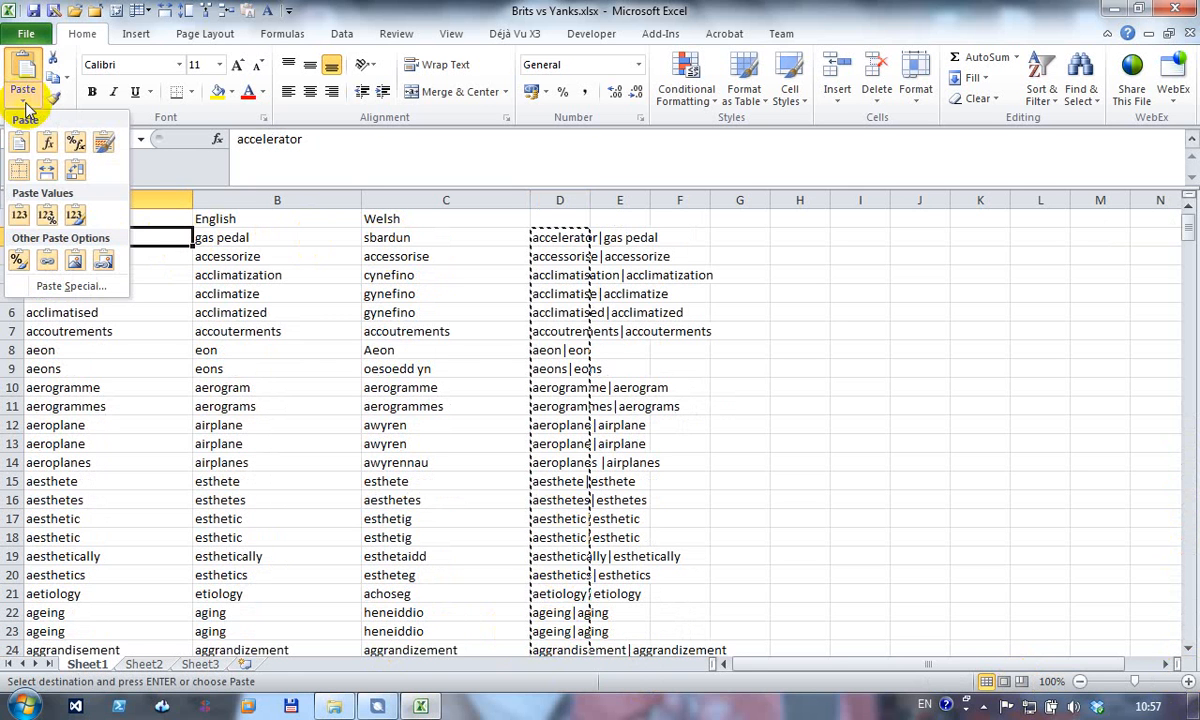
left_click(19, 217)
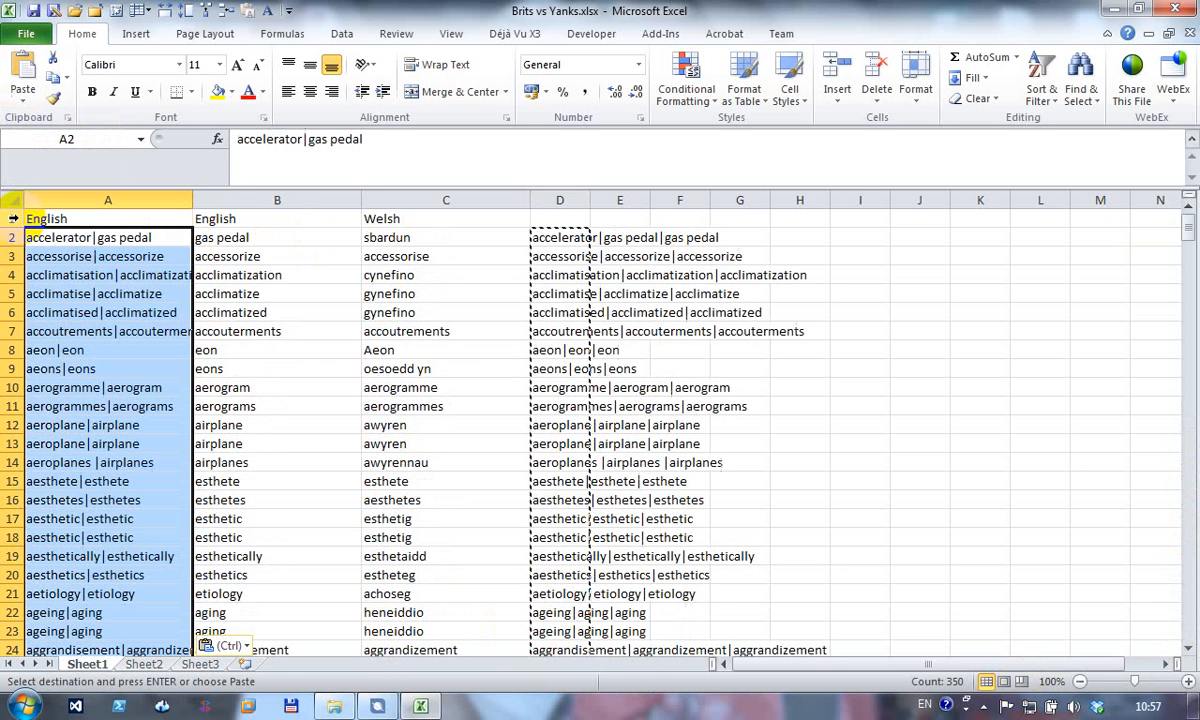
- Check the pasted terms in column A and delete the helper formula column D
left_click(94, 237)
left_click(562, 243)
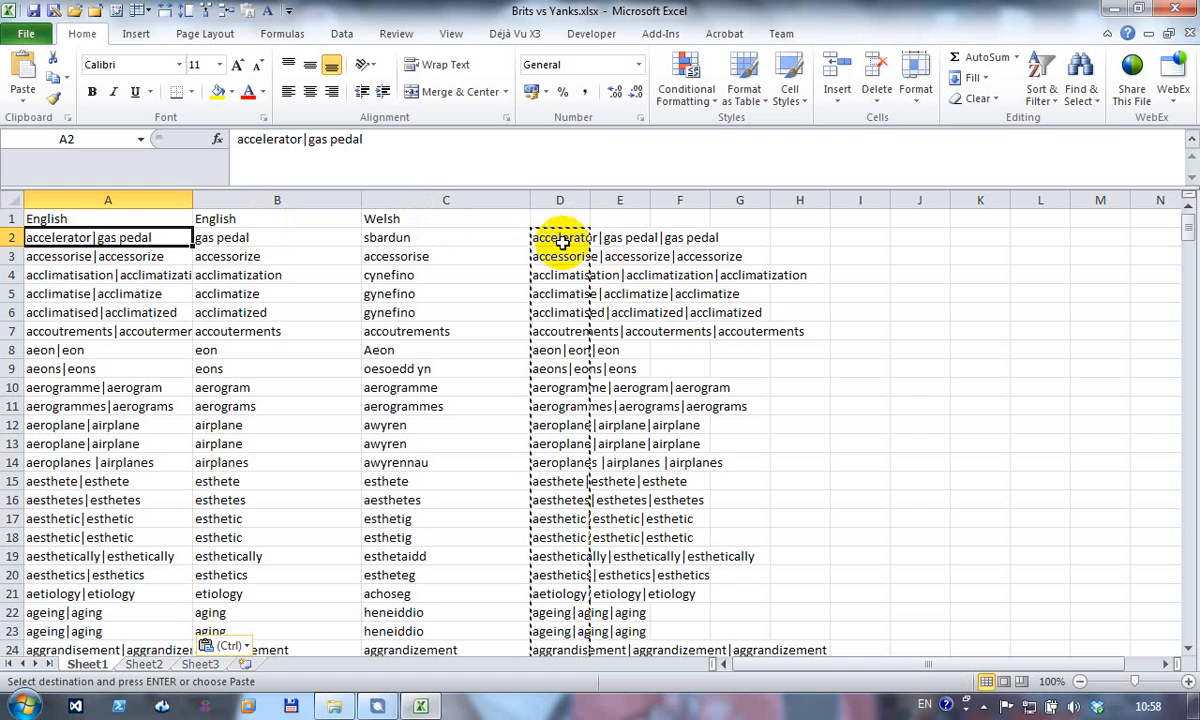
left_click(94, 237)
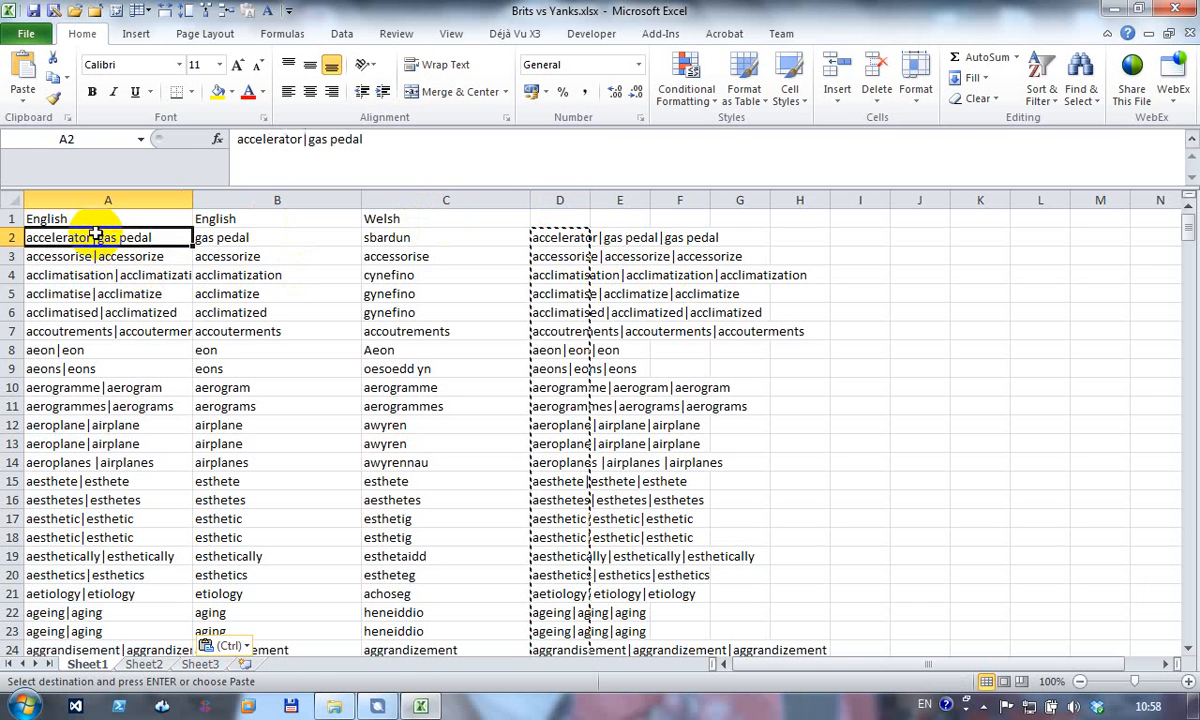
left_click(562, 200)
right_click(566, 240)
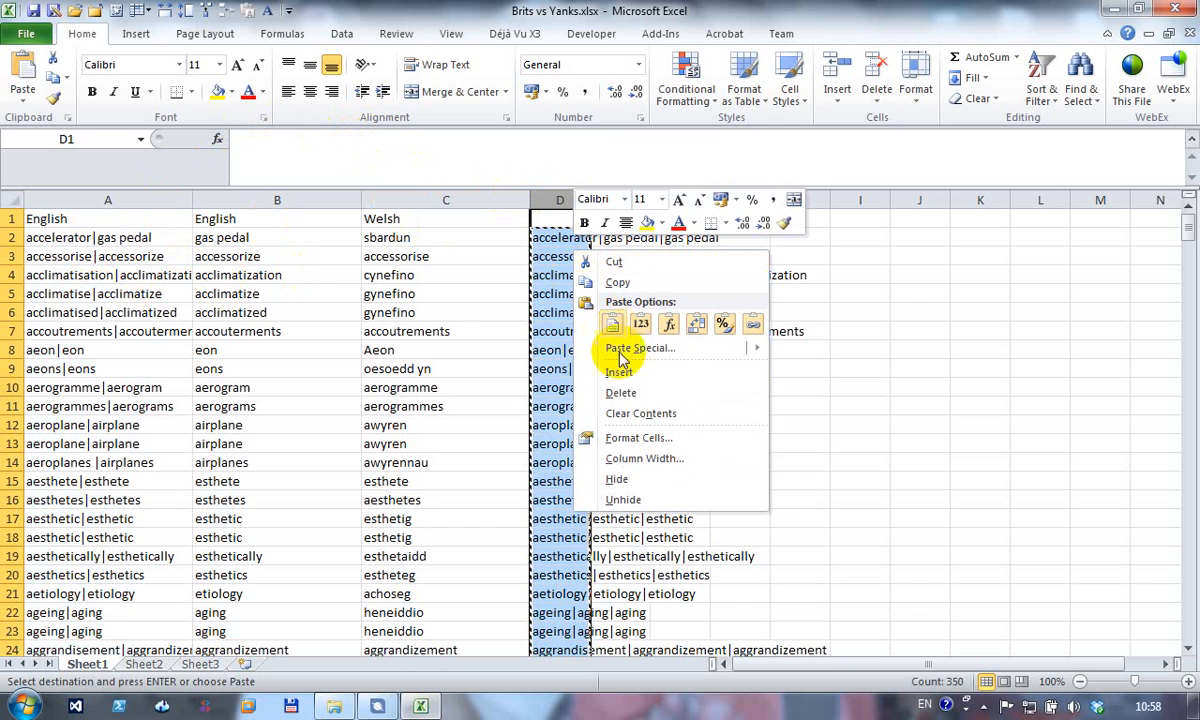
left_click(626, 393)
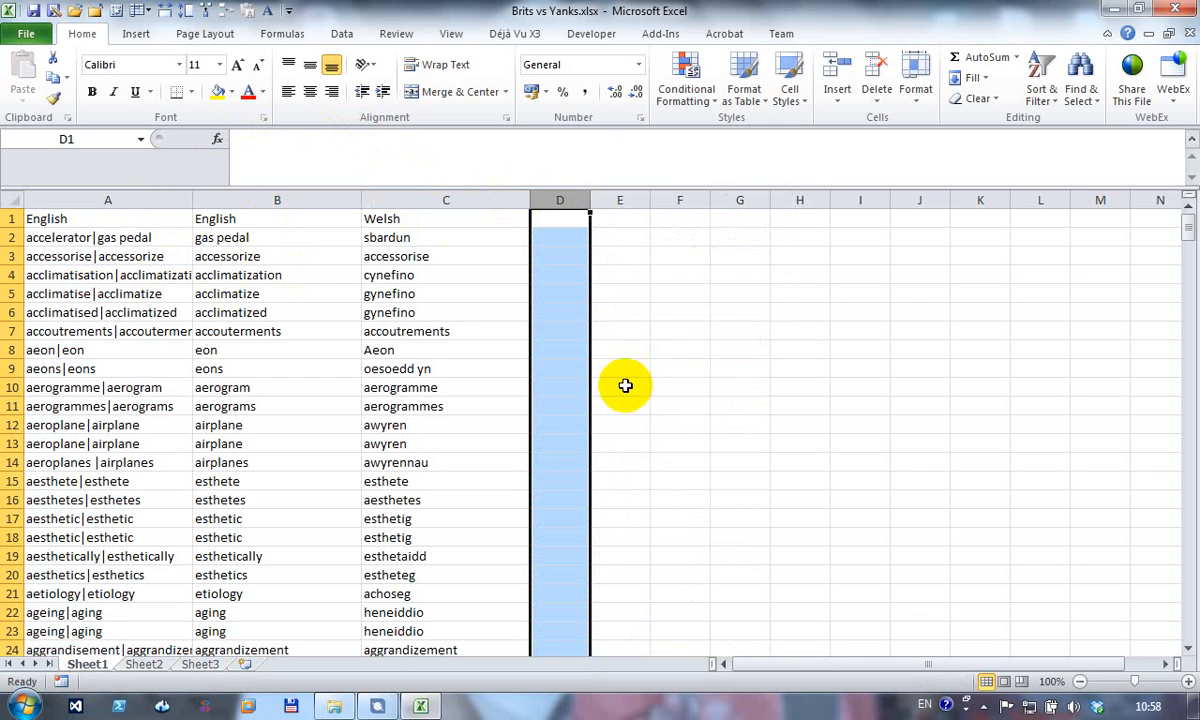
- Change the header in B1 to Variant and enter British|American in B2
left_click(270, 218)
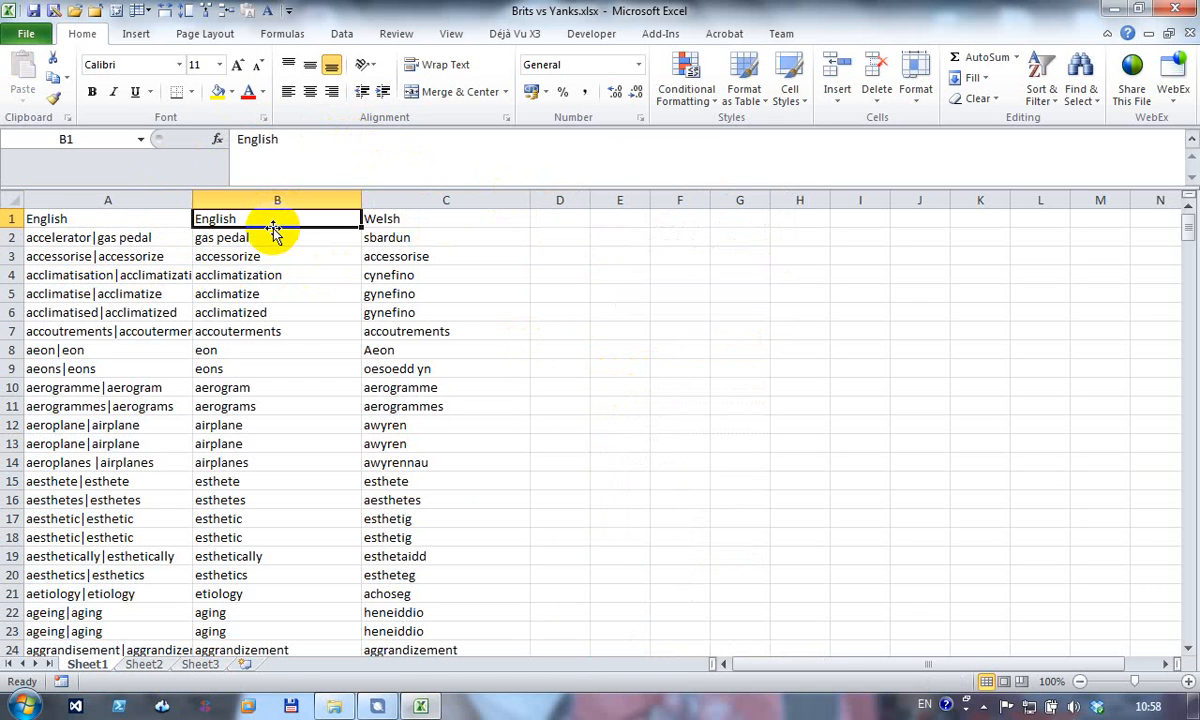
type("Varian")
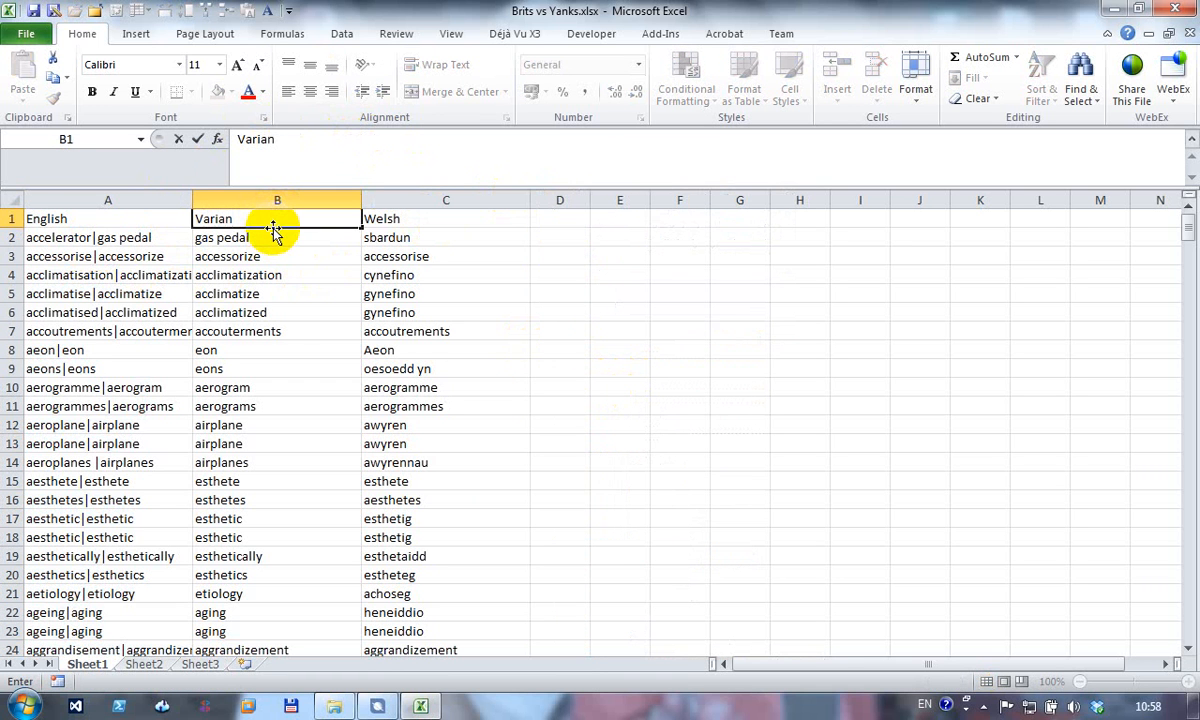
type("t")
key("Return")
type("American")
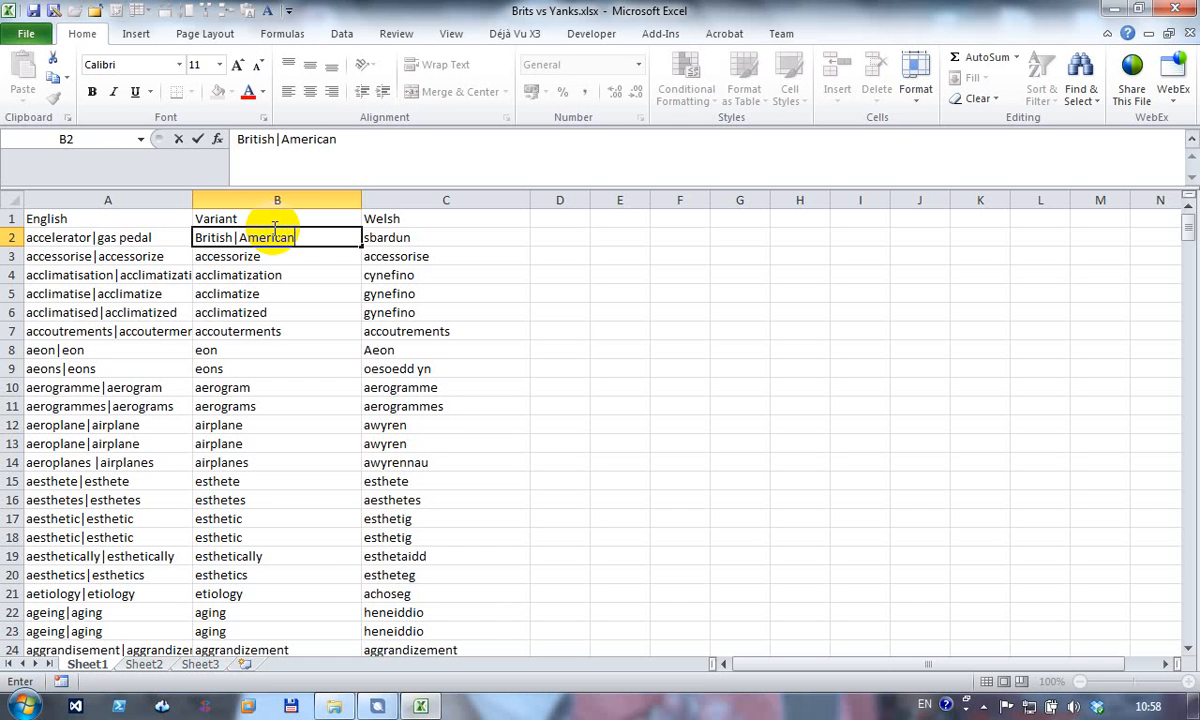
key("Return")
- Fill British|American from B2 down the Variant column to row 351
left_click(273, 231)
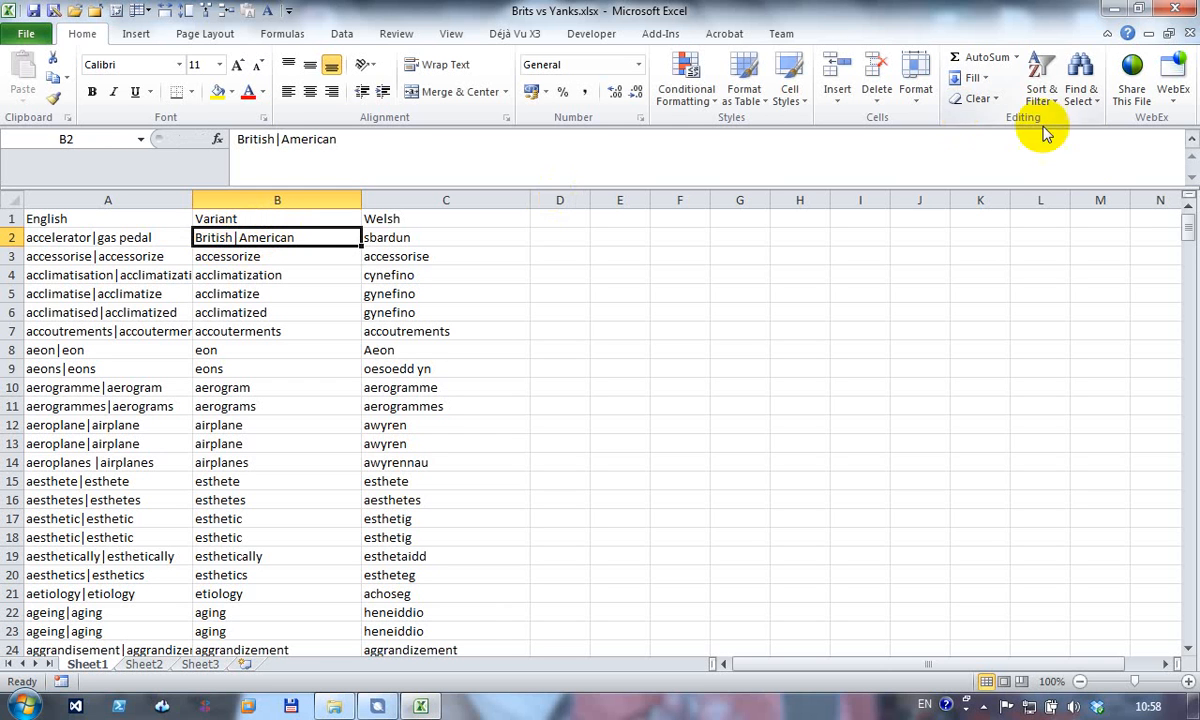
left_click_drag(1192, 230, 1180, 650)
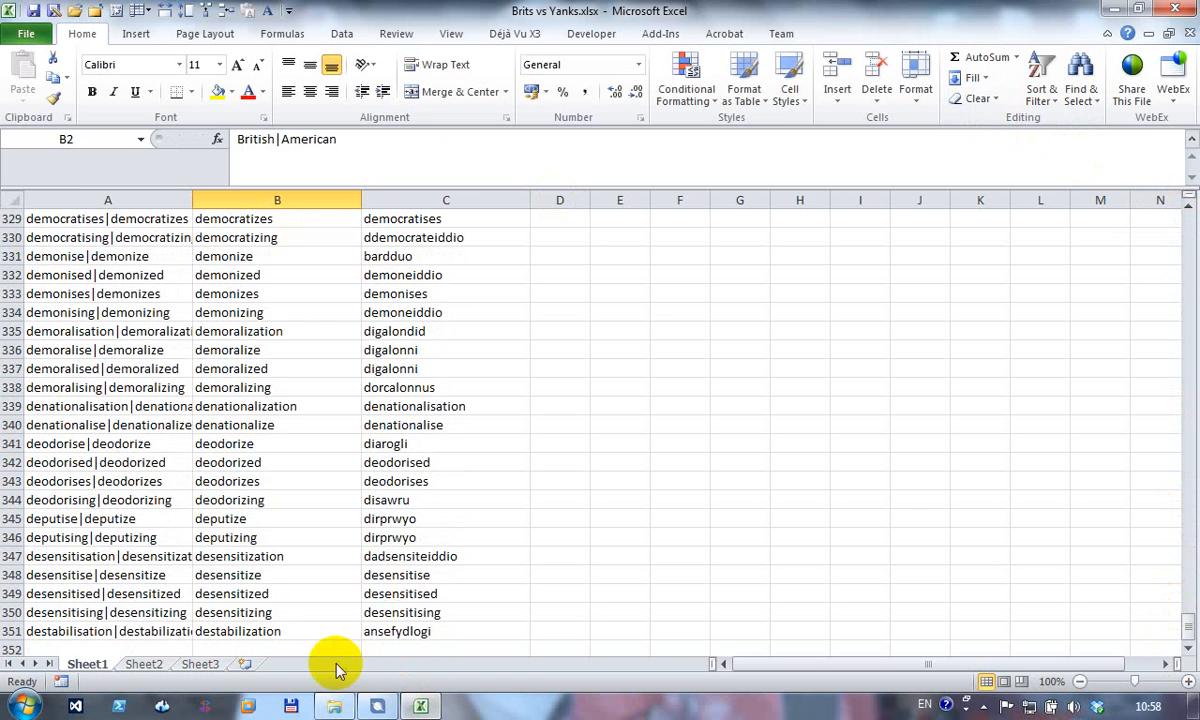
left_click(282, 636, "shift")
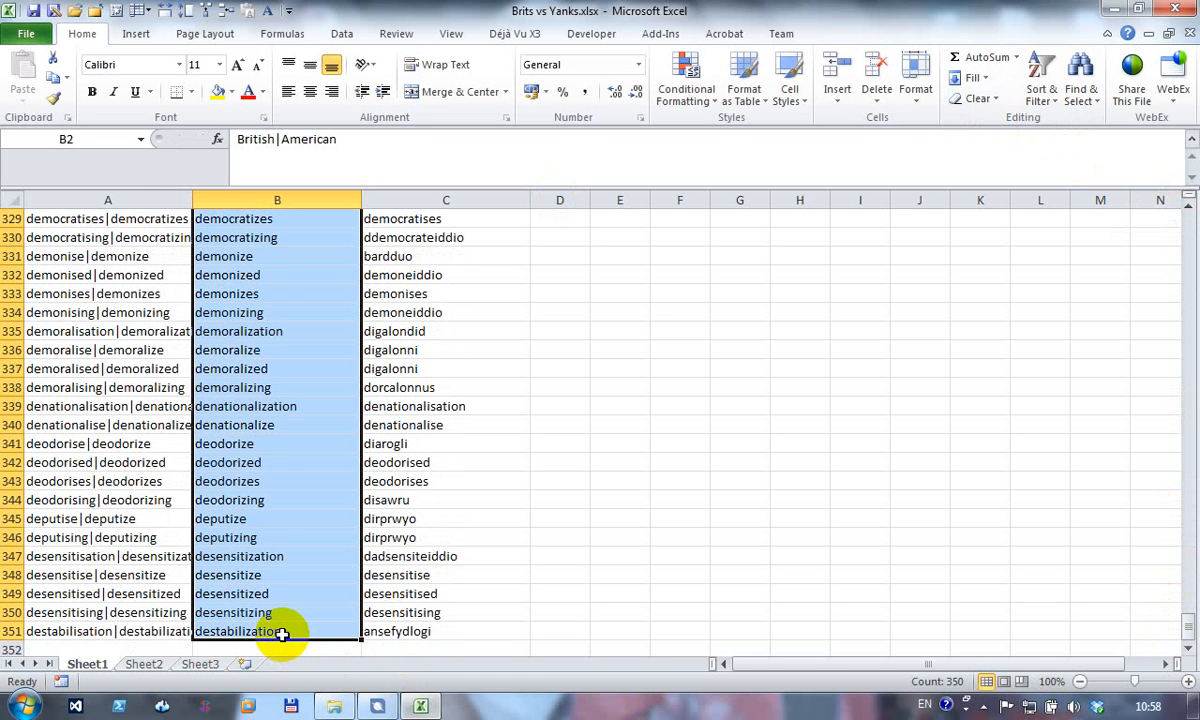
key("ctrl+d")
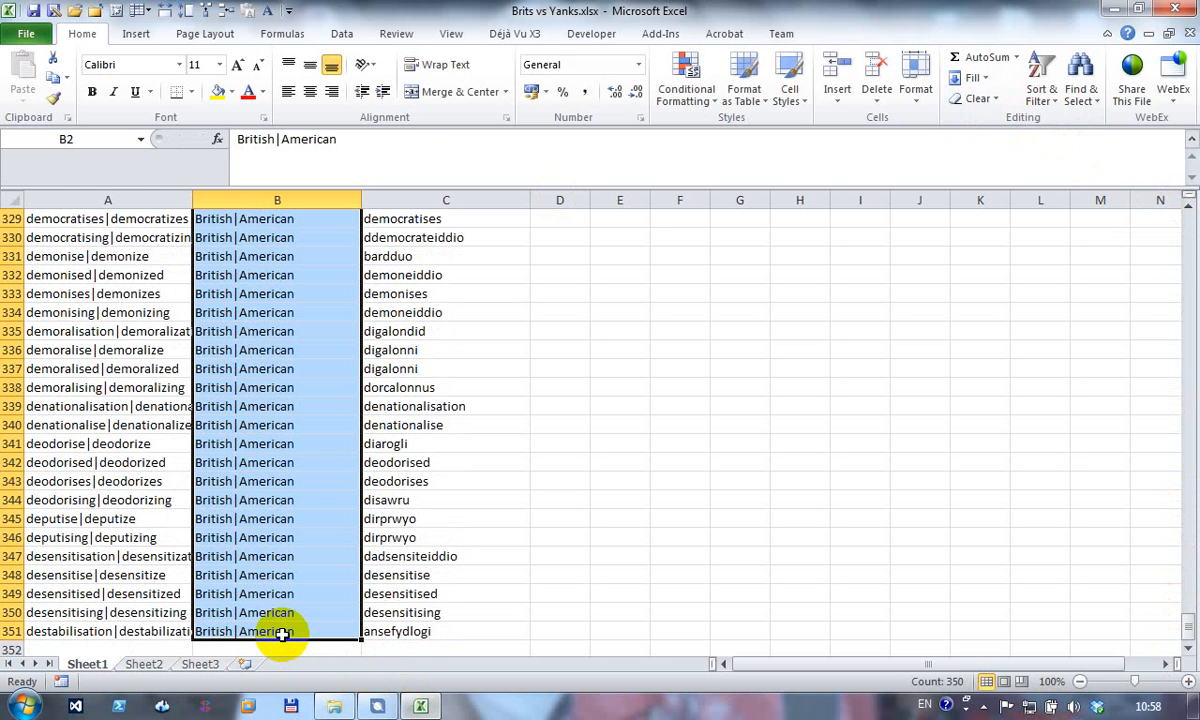
- Return to cell A1, save the Brits vs Yanks workbook and close Excel
key("ctrl+Home")
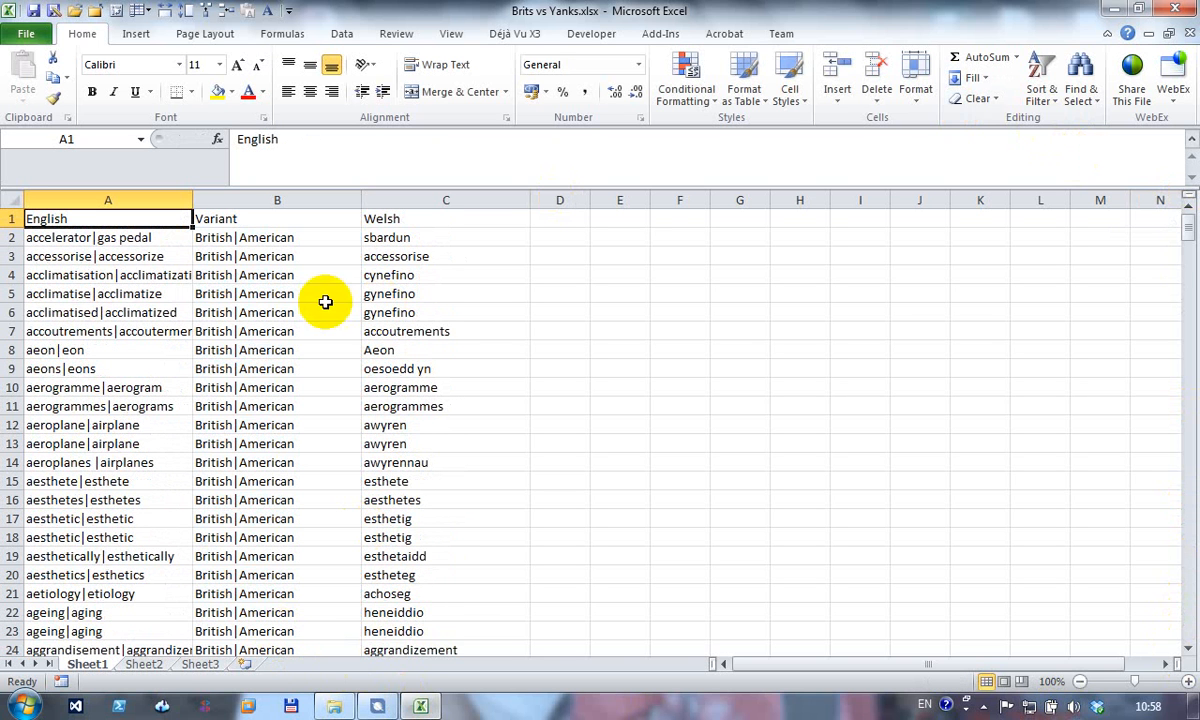
left_click(33, 12)
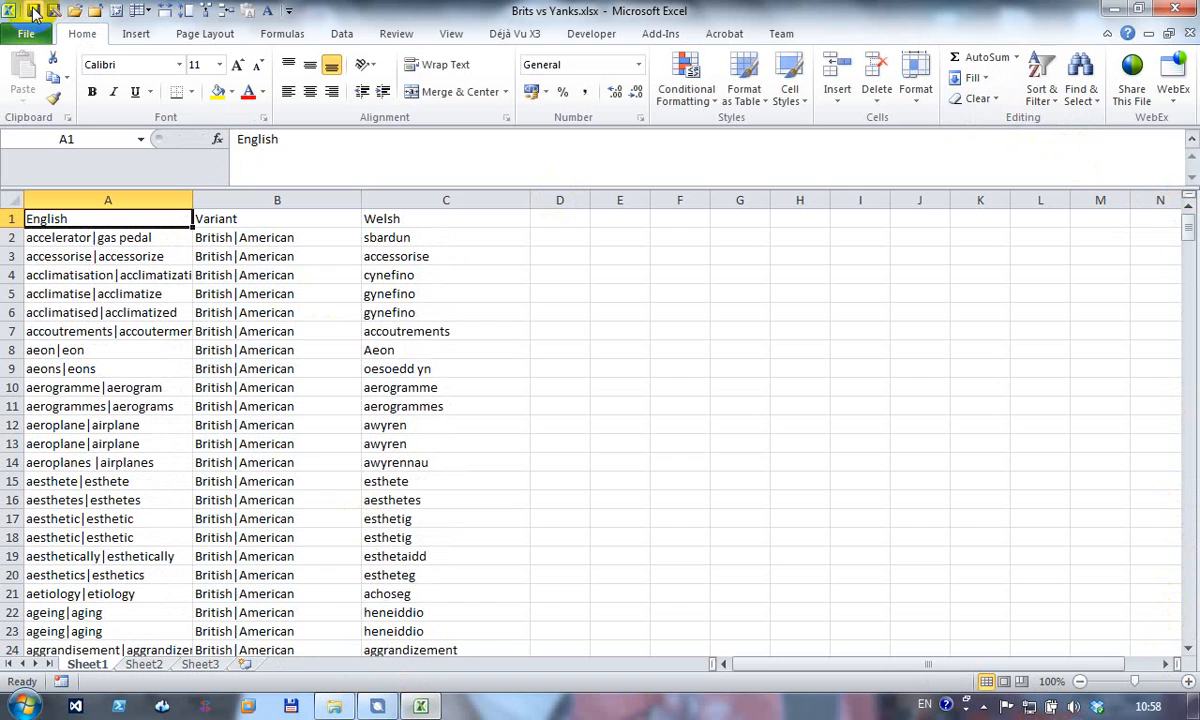
left_click(1176, 9)
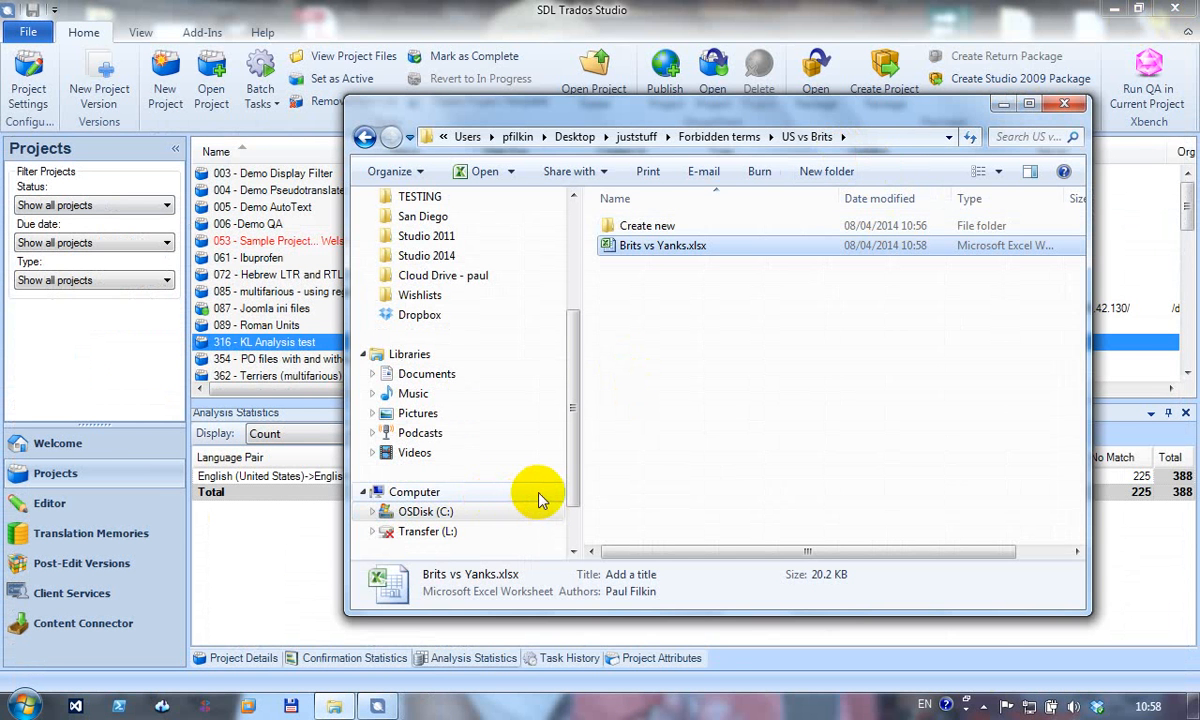
- Switch to SDL Trados Studio's Welcome view and launch the Glossary Converter app from the OpenExchange apps
left_click(68, 445)
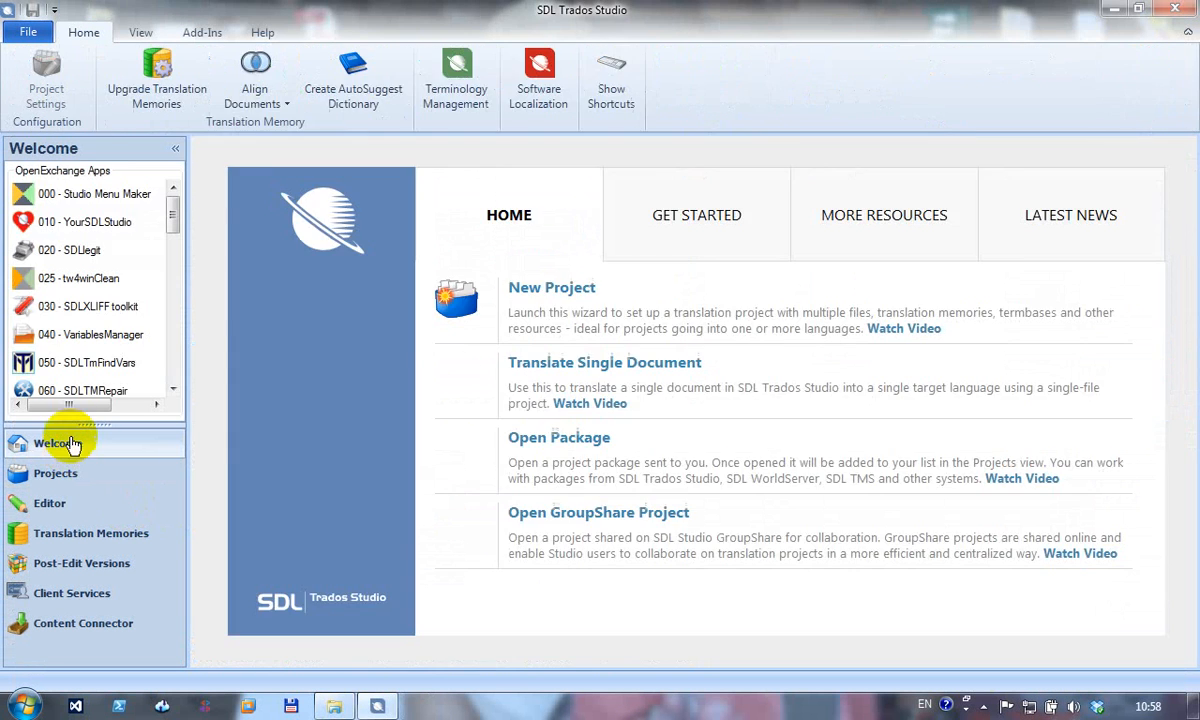
left_click_drag(174, 214, 174, 246)
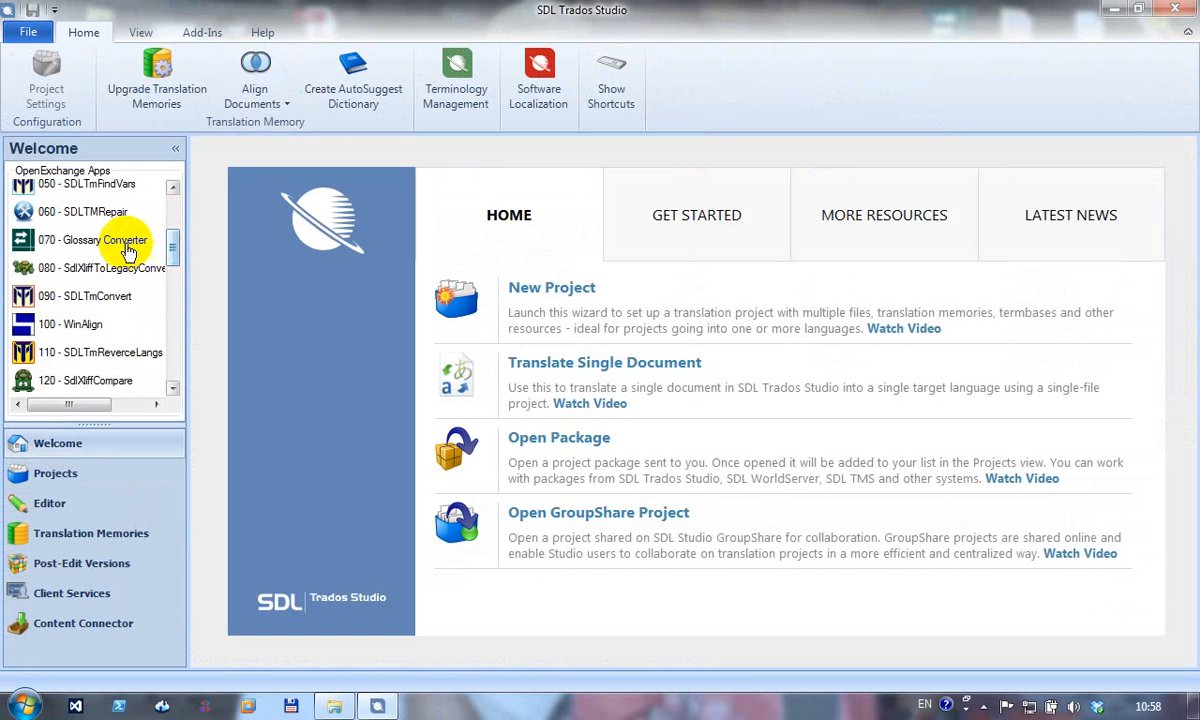
left_click(127, 250)
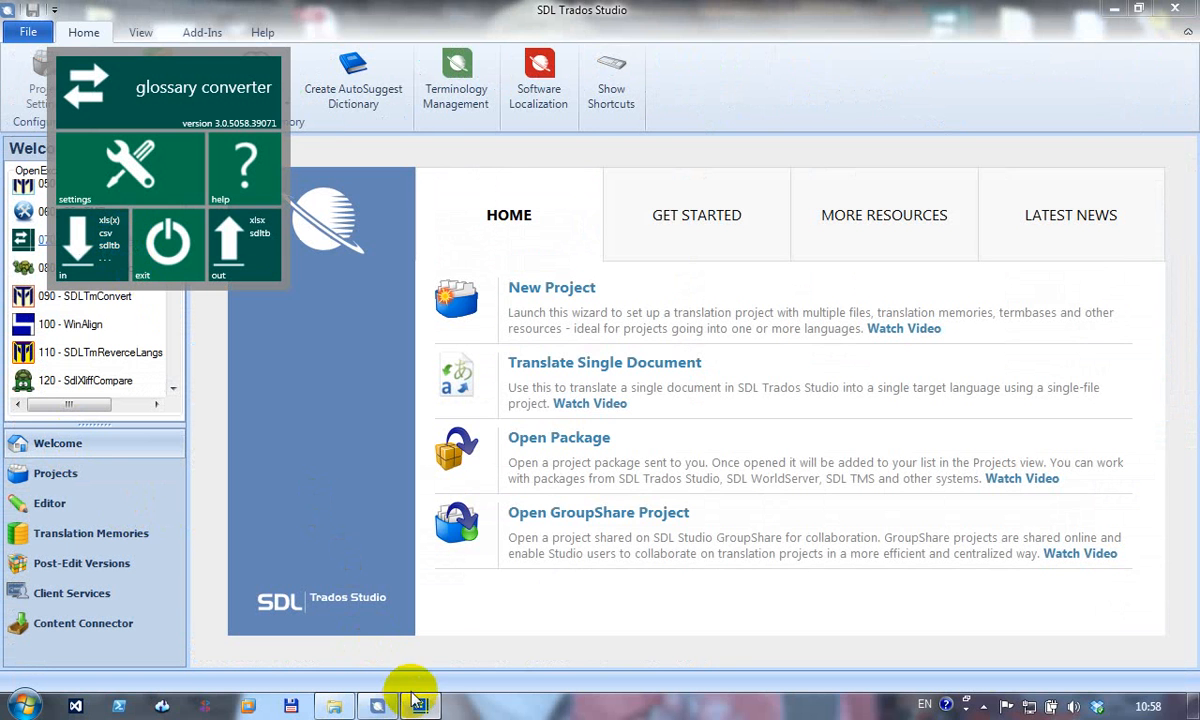
- Configure Glossary Converter to support synonyms in Excel files with the | separator and use definition.sdltb from Create new as the MultiTerm template
left_click(333, 706)
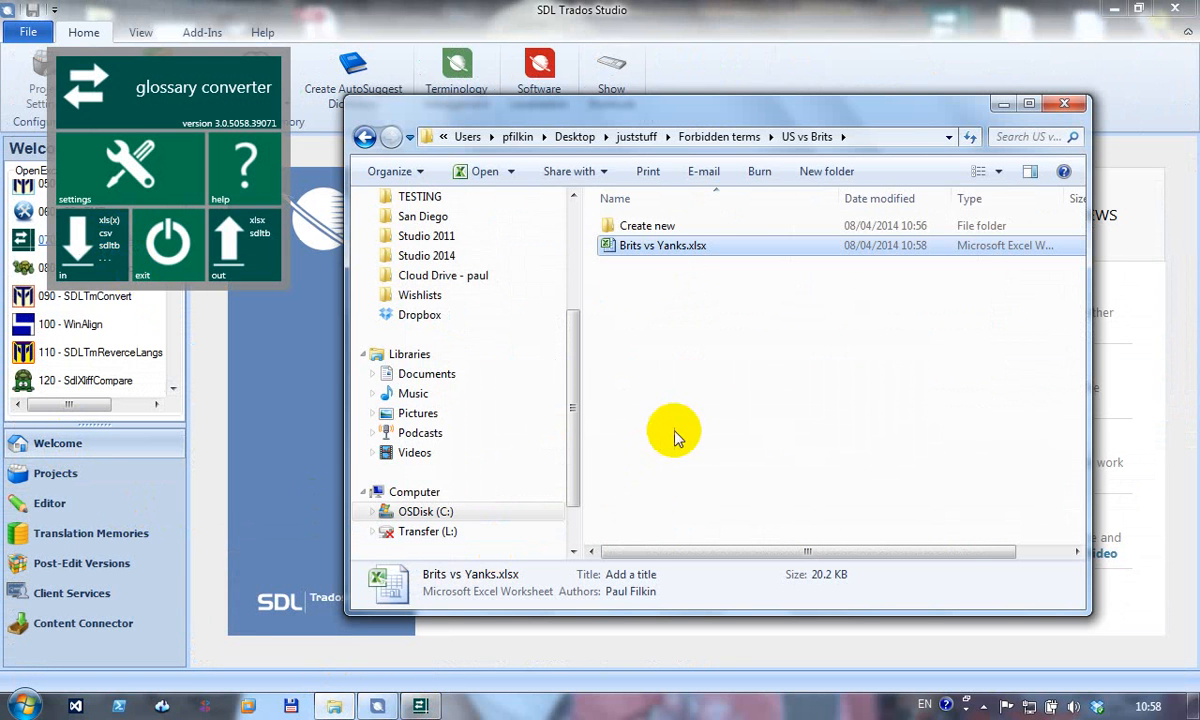
left_click(112, 196)
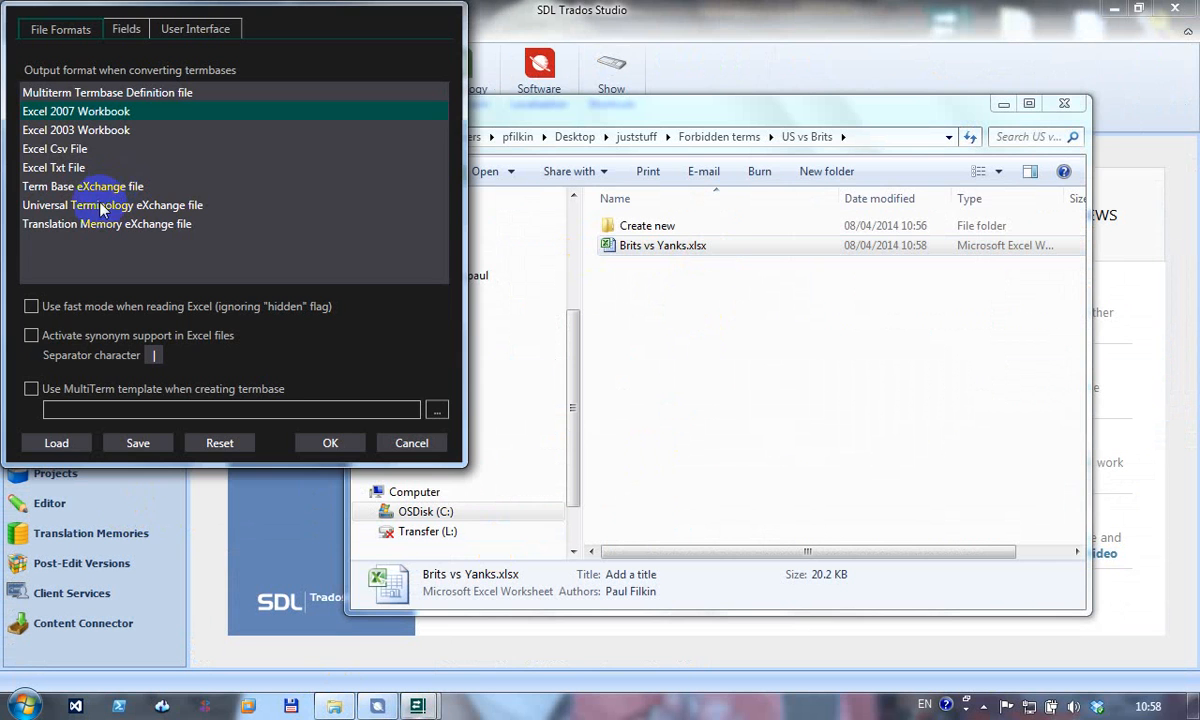
left_click(31, 337)
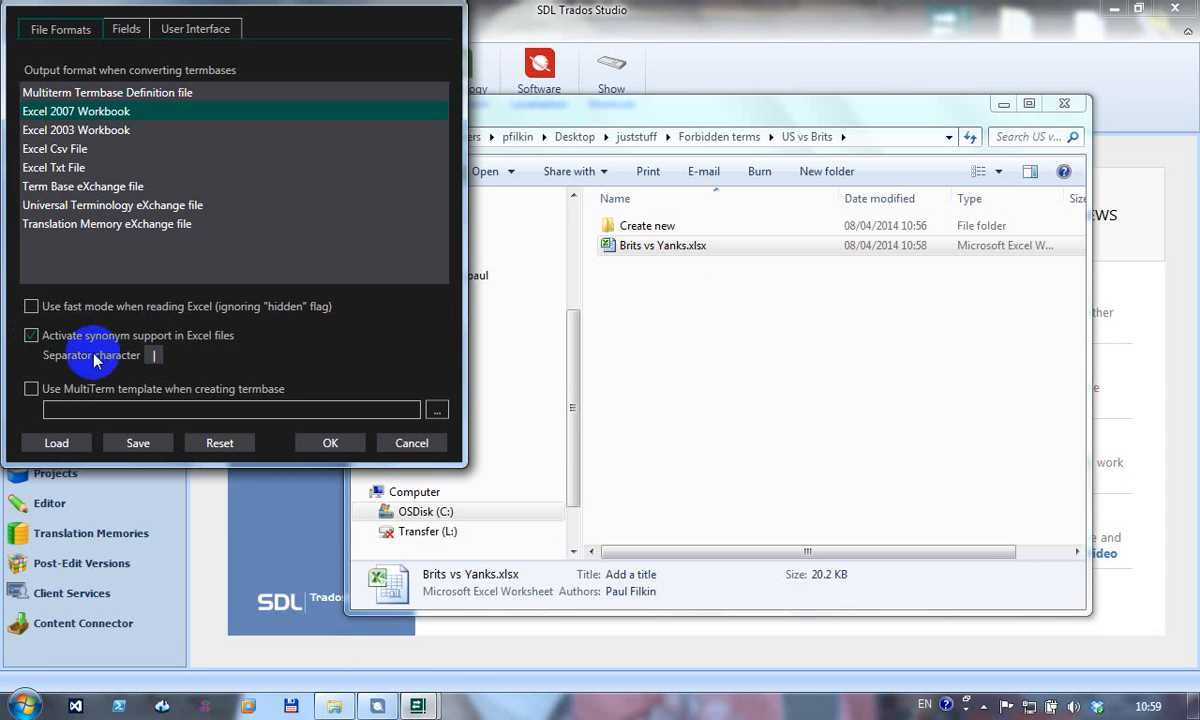
left_click(31, 389)
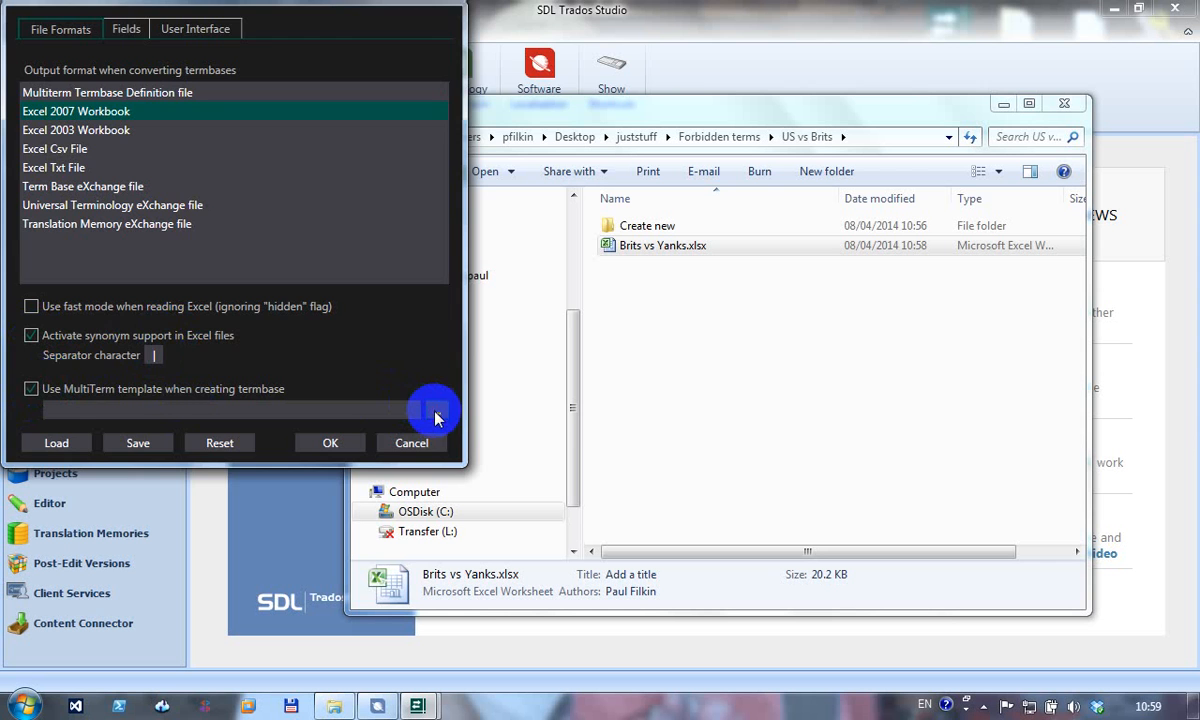
left_click(436, 411)
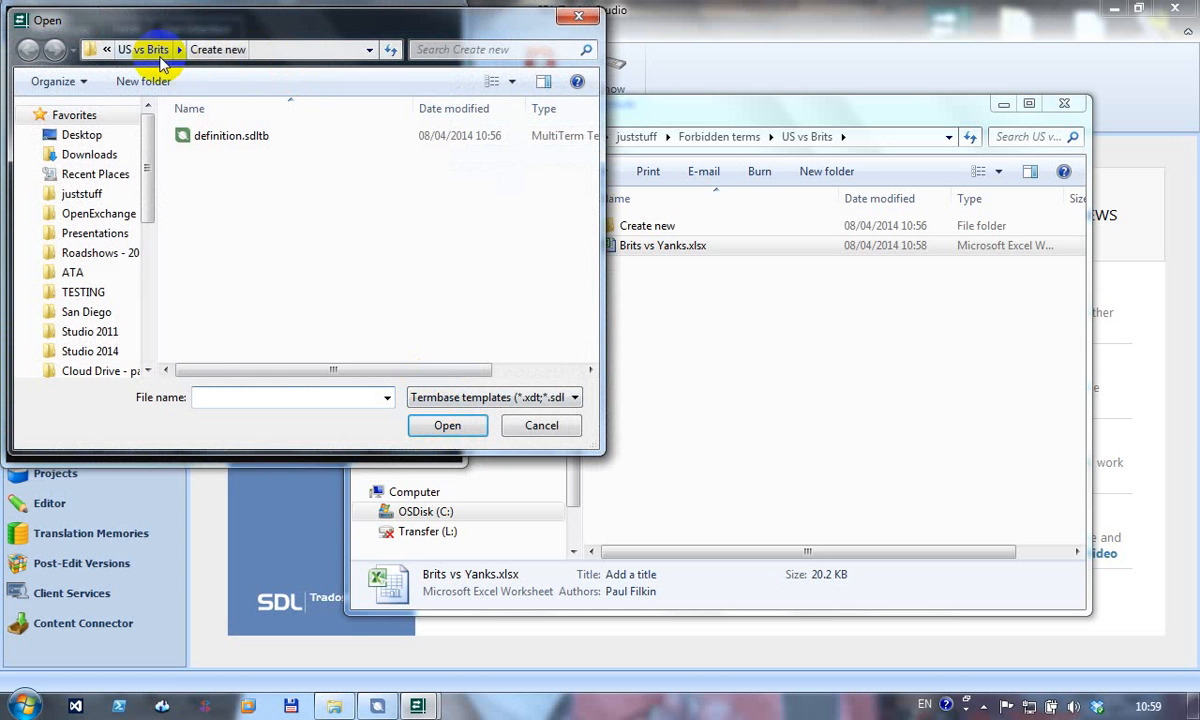
left_click(221, 145)
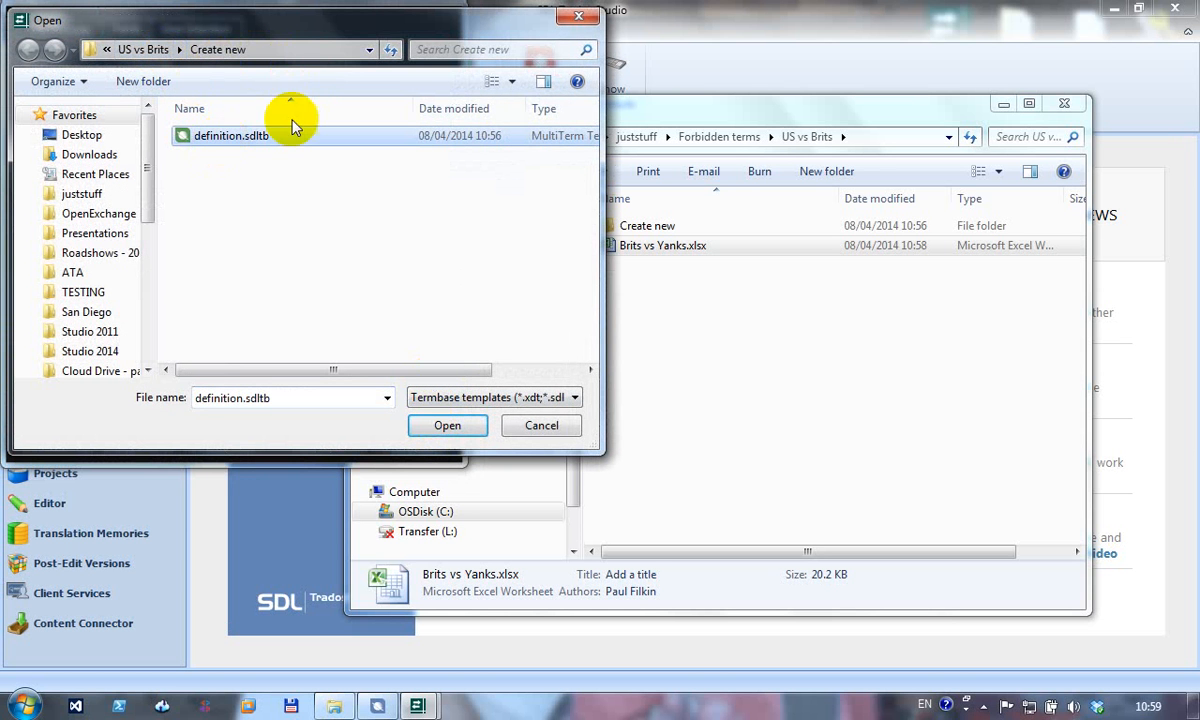
left_click(452, 430)
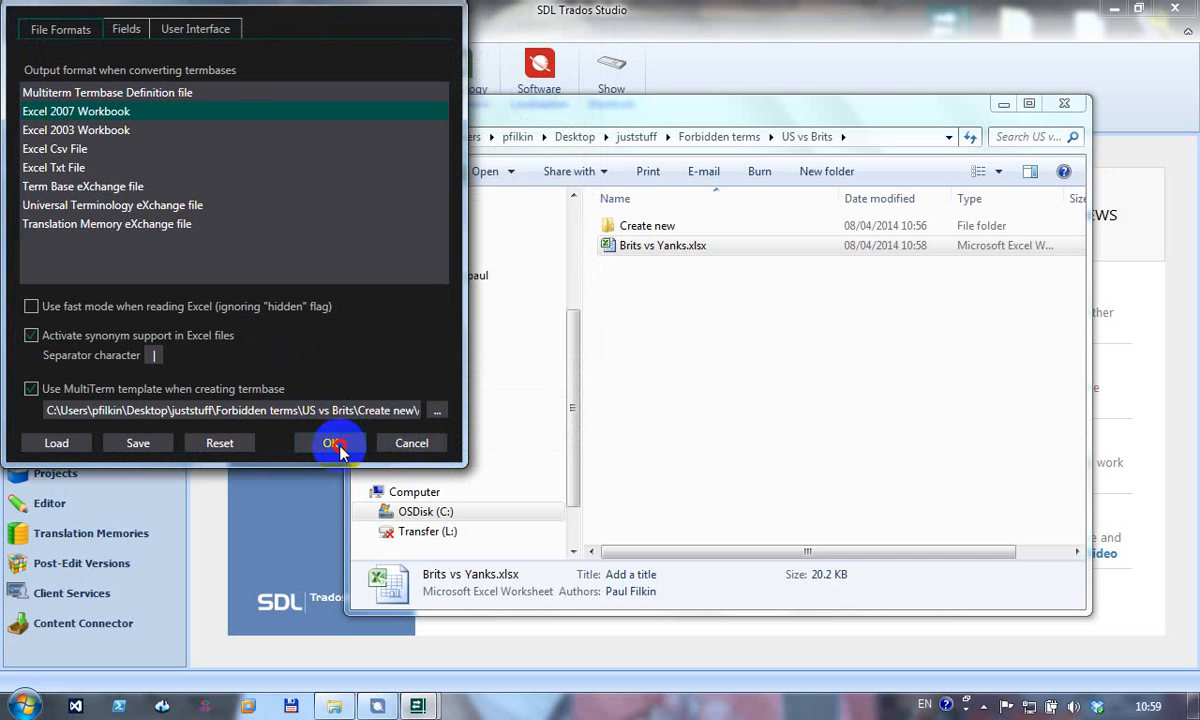
left_click(336, 445)
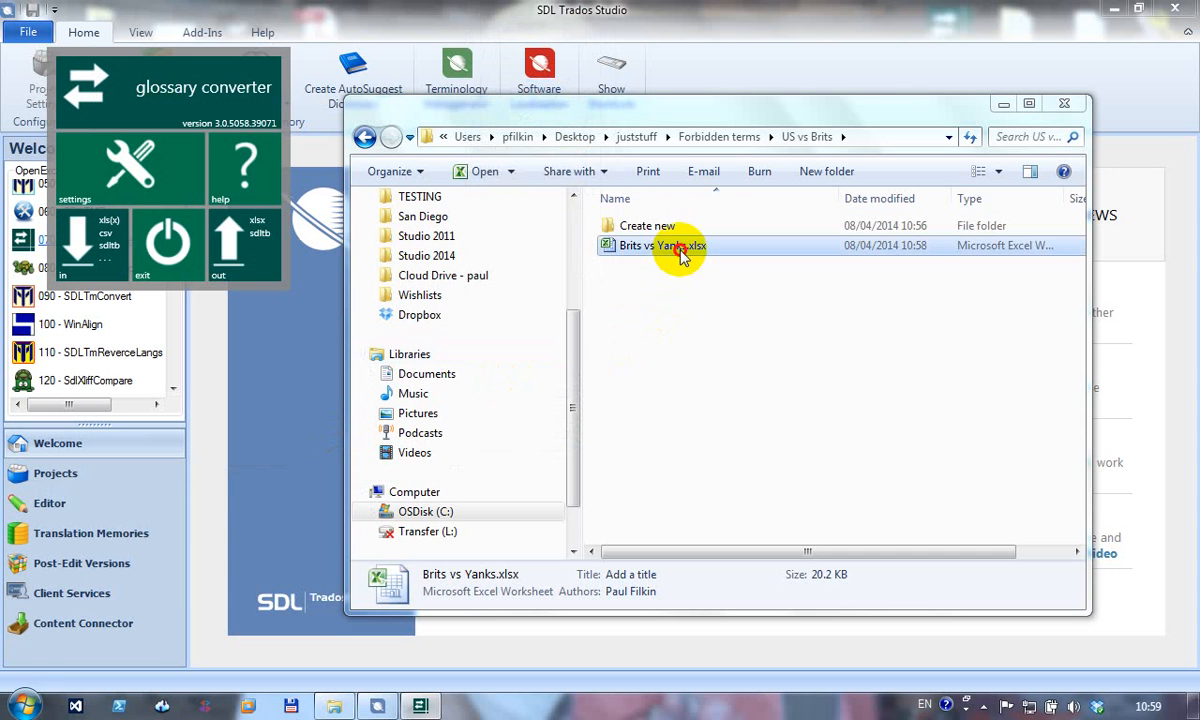
- Convert Brits vs Yanks.xlsx into a MultiTerm termbase with Variant as a term-level field and English and Welsh as languages
left_click_drag(680, 255, 165, 193)
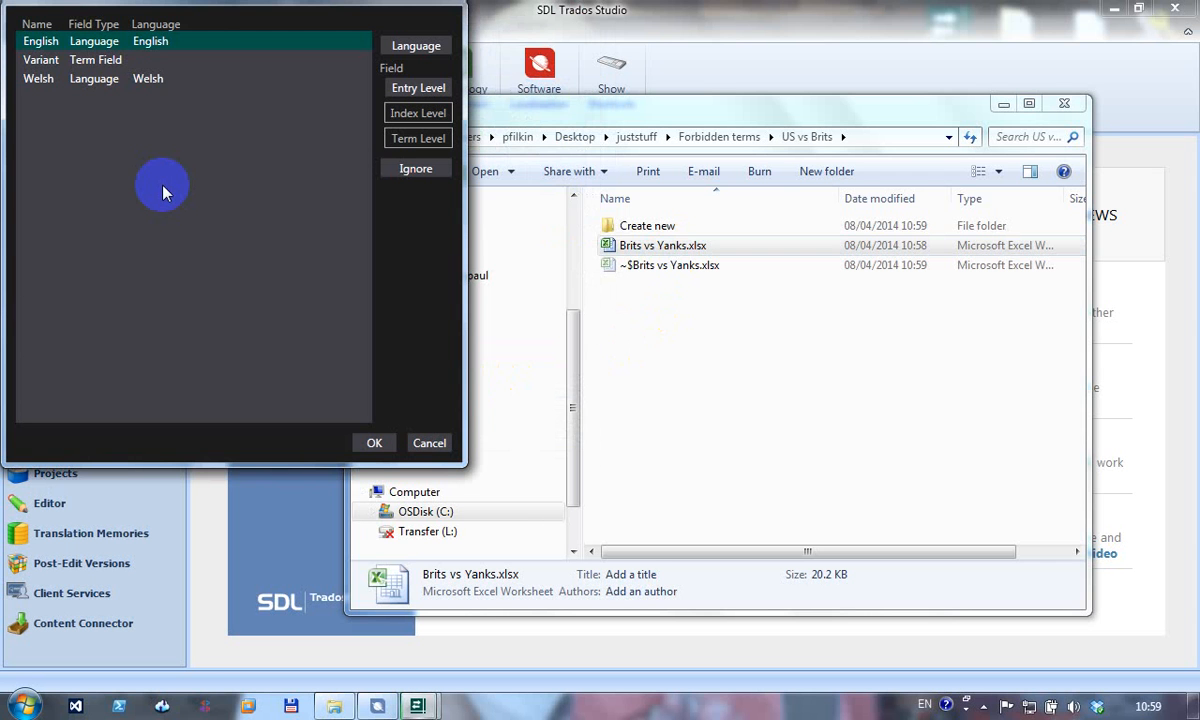
left_click(118, 62)
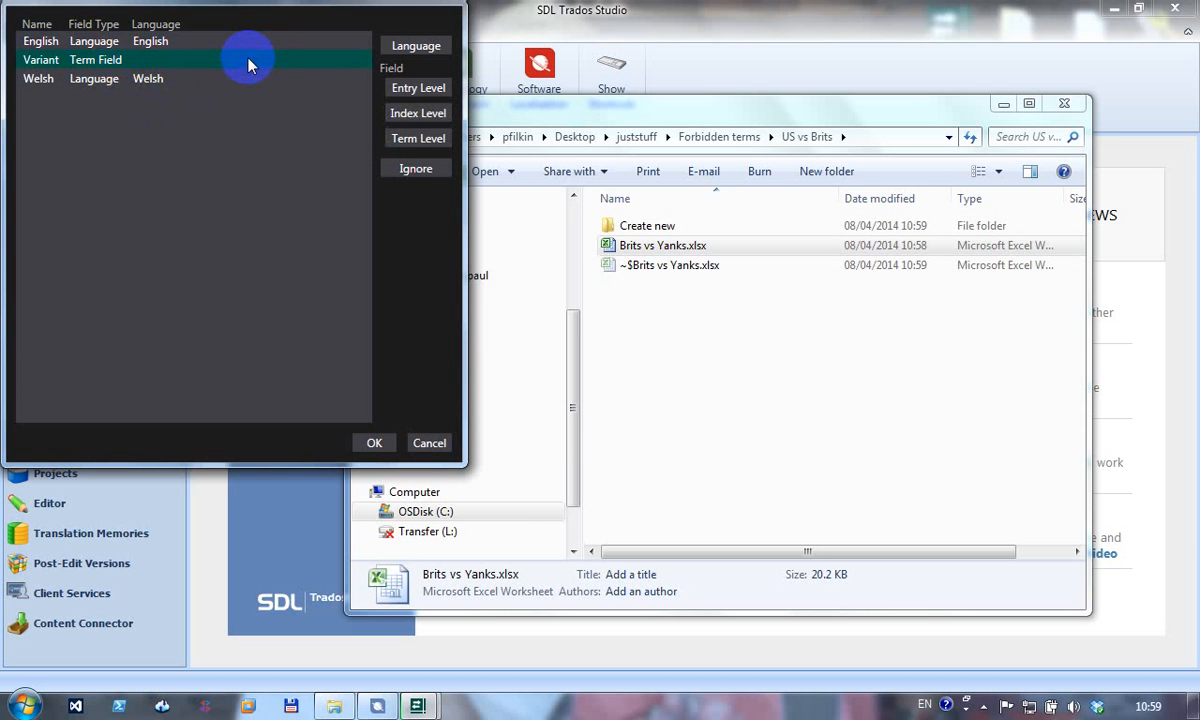
left_click(418, 141)
left_click(371, 440)
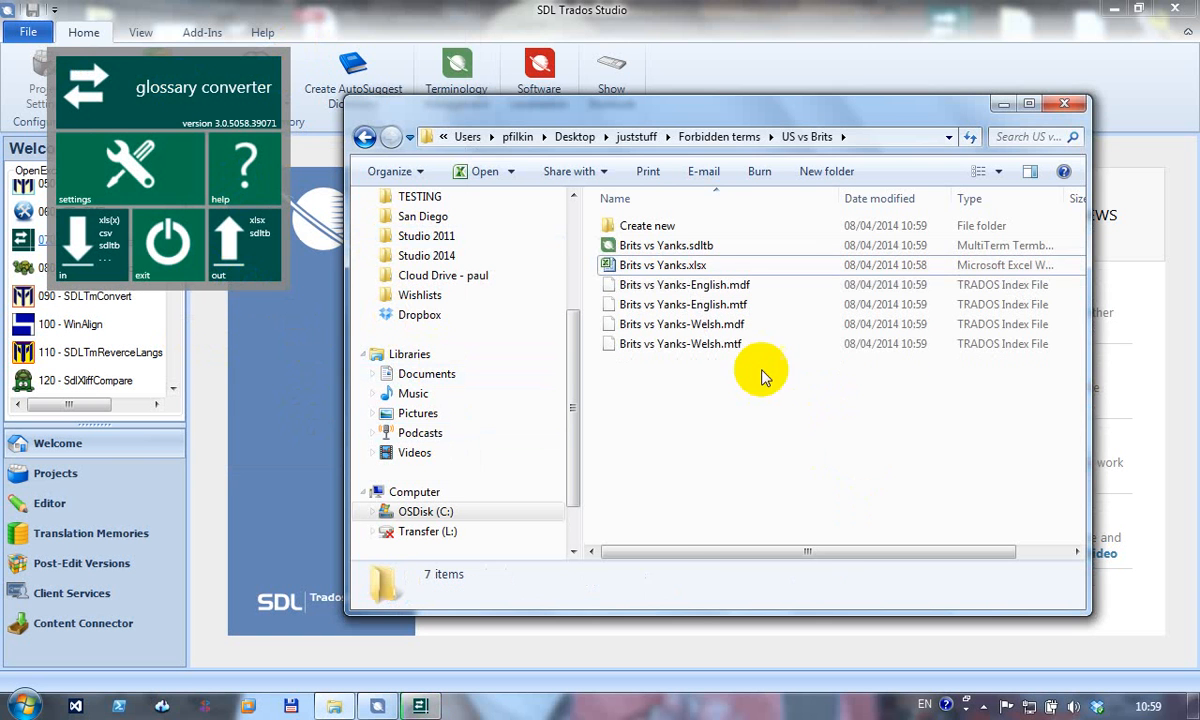
- Check the accessorise, accoutrements, Aeon and aggrandizement entries of Brits vs Yanks.sdltb in SDL MultiTerm, closing Glossary Converter and MultiTerm
double_click(712, 247)
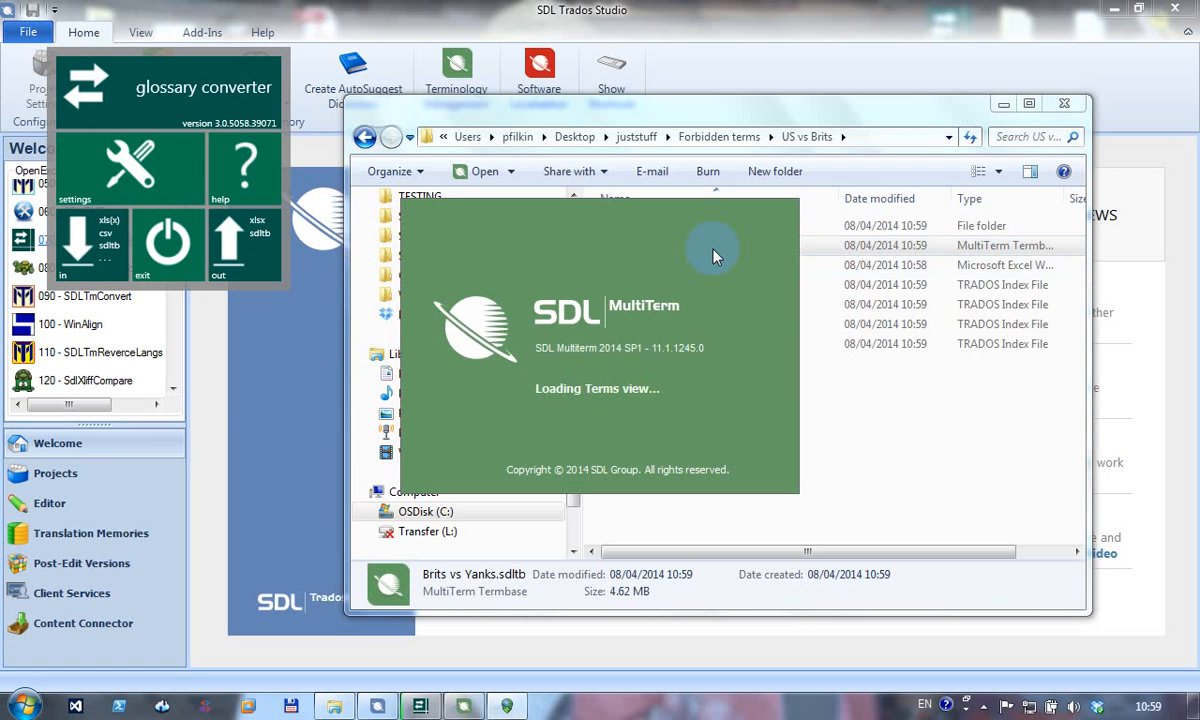
left_click(168, 250)
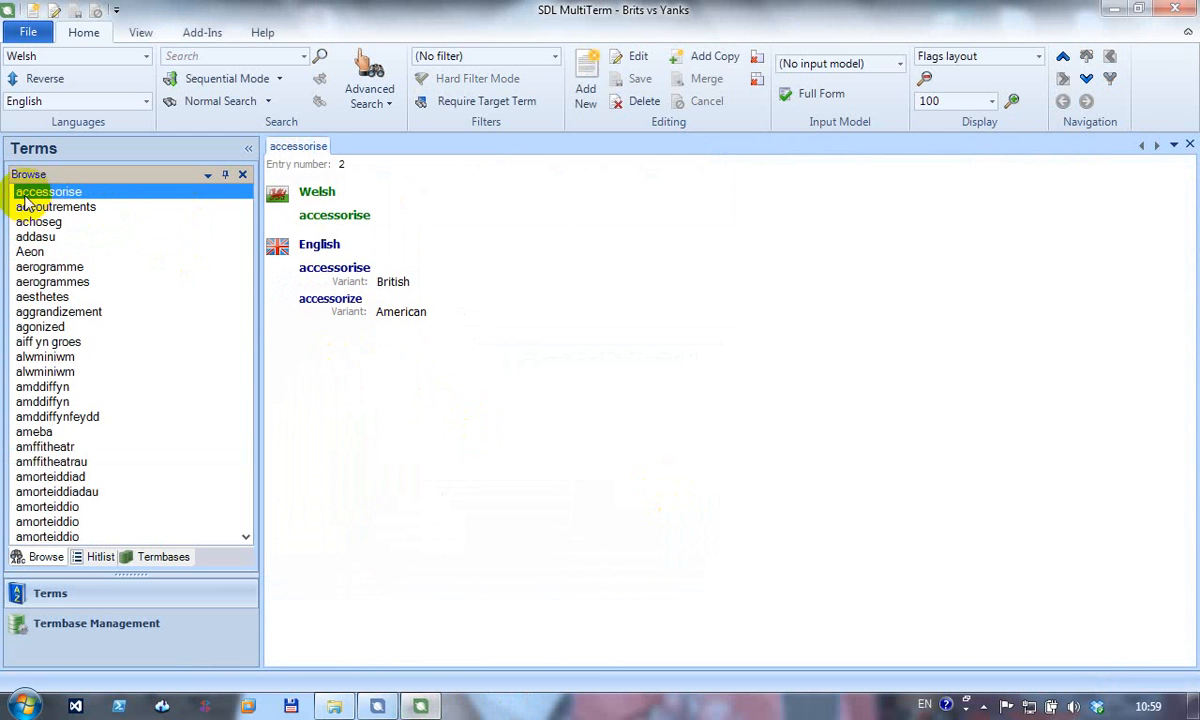
left_click(50, 206)
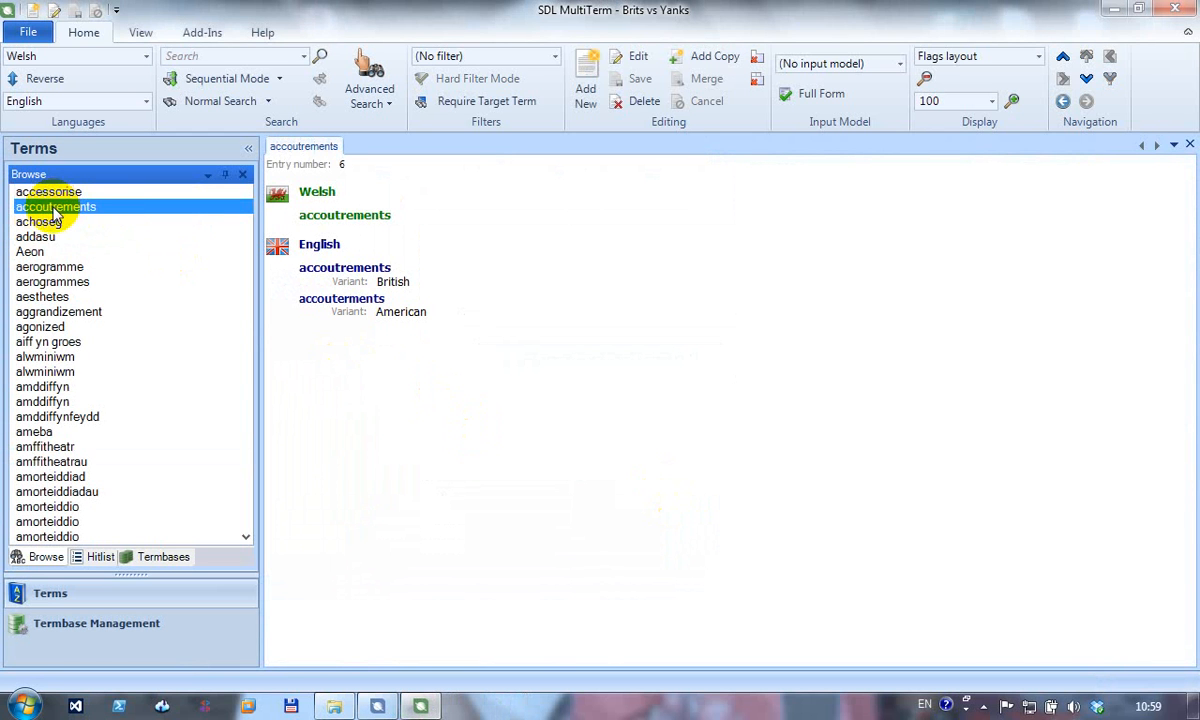
left_click(28, 252)
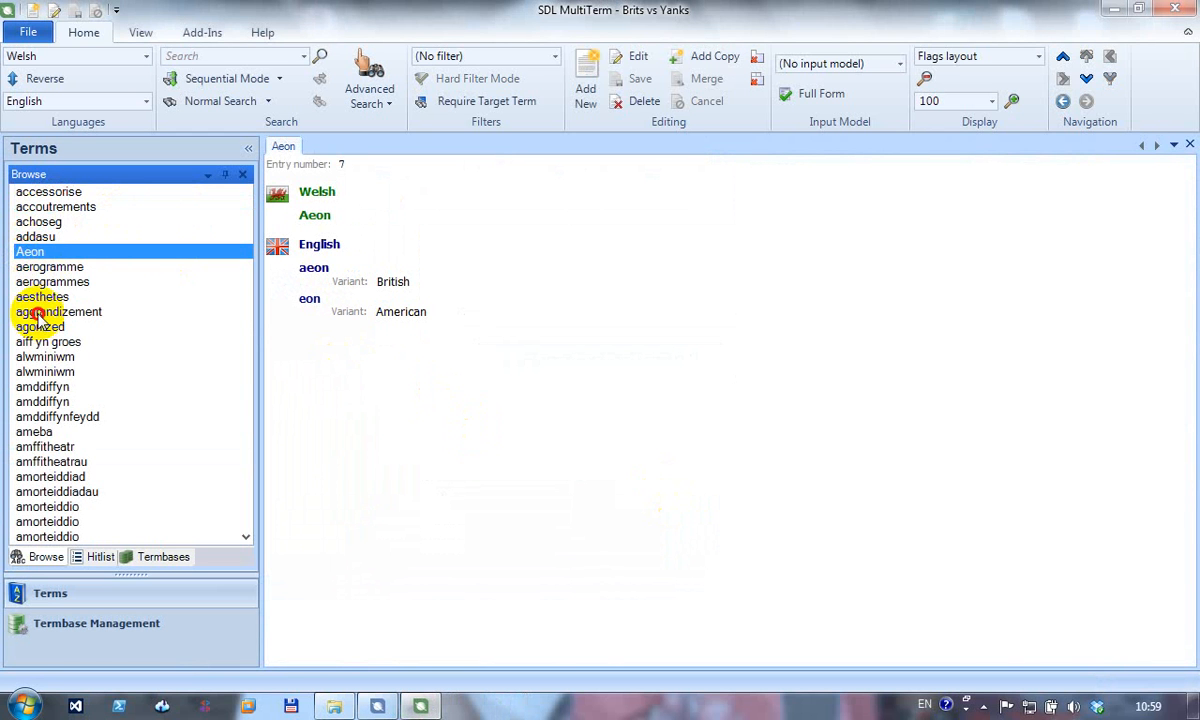
left_click(35, 313)
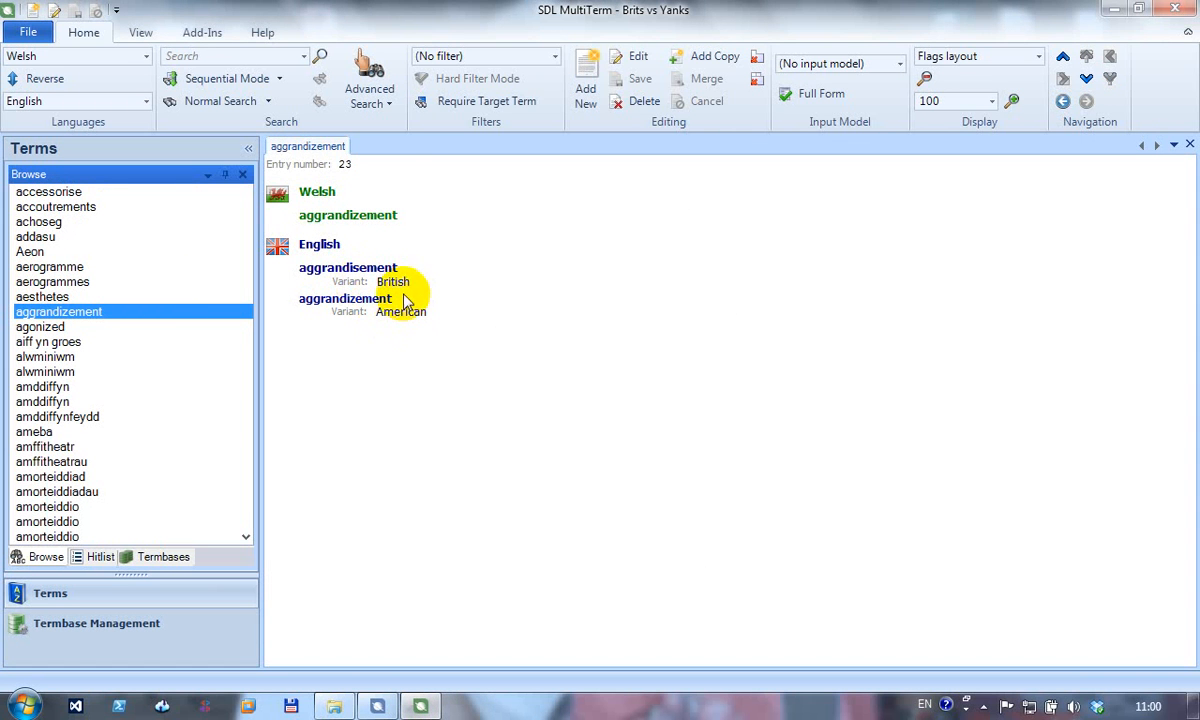
left_click(1175, 8)
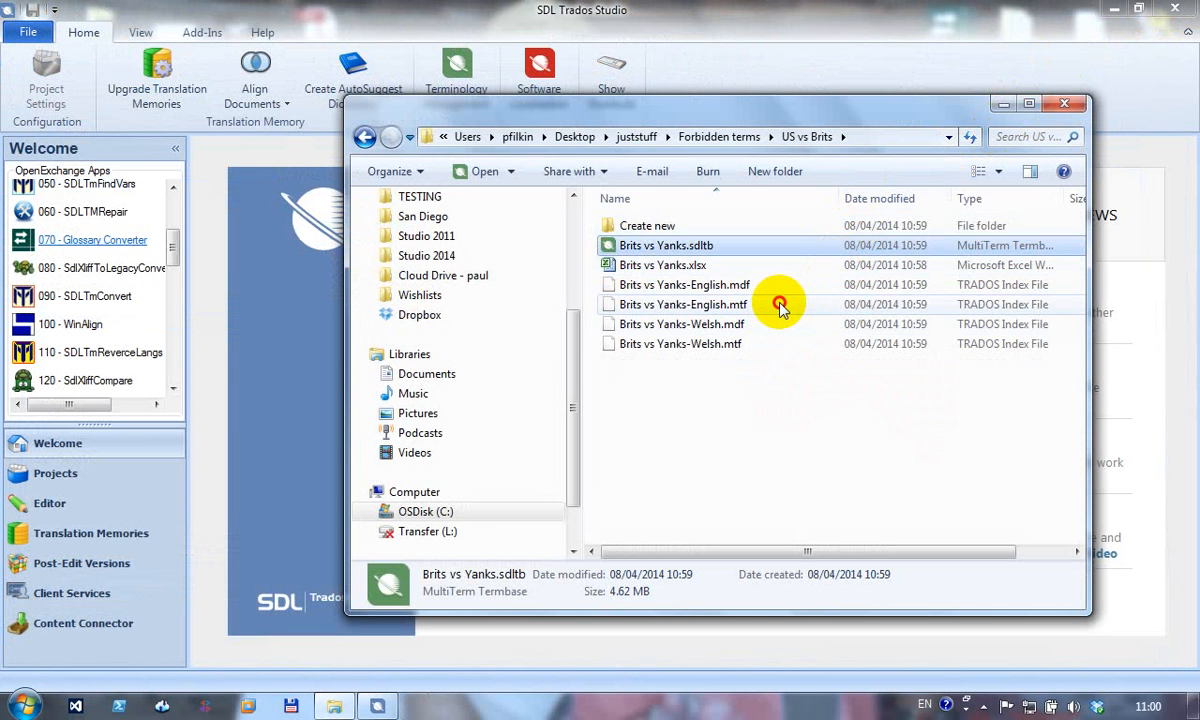
left_click(778, 306)
left_click(718, 266)
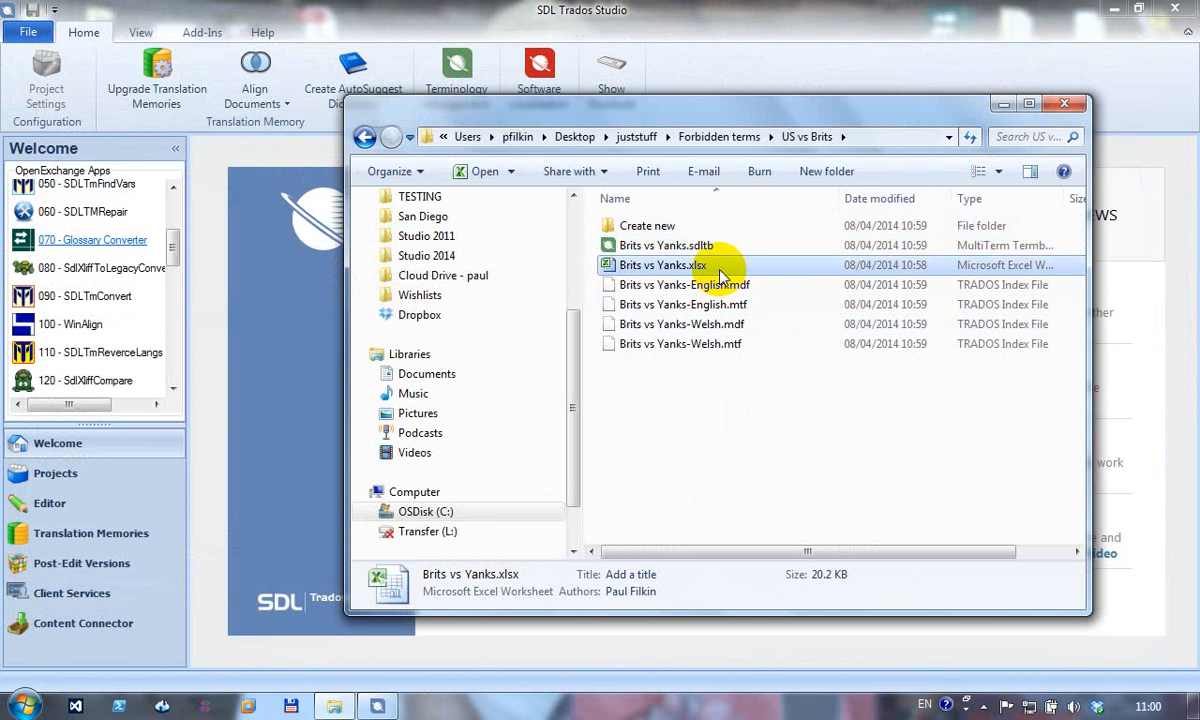
left_click(882, 137)
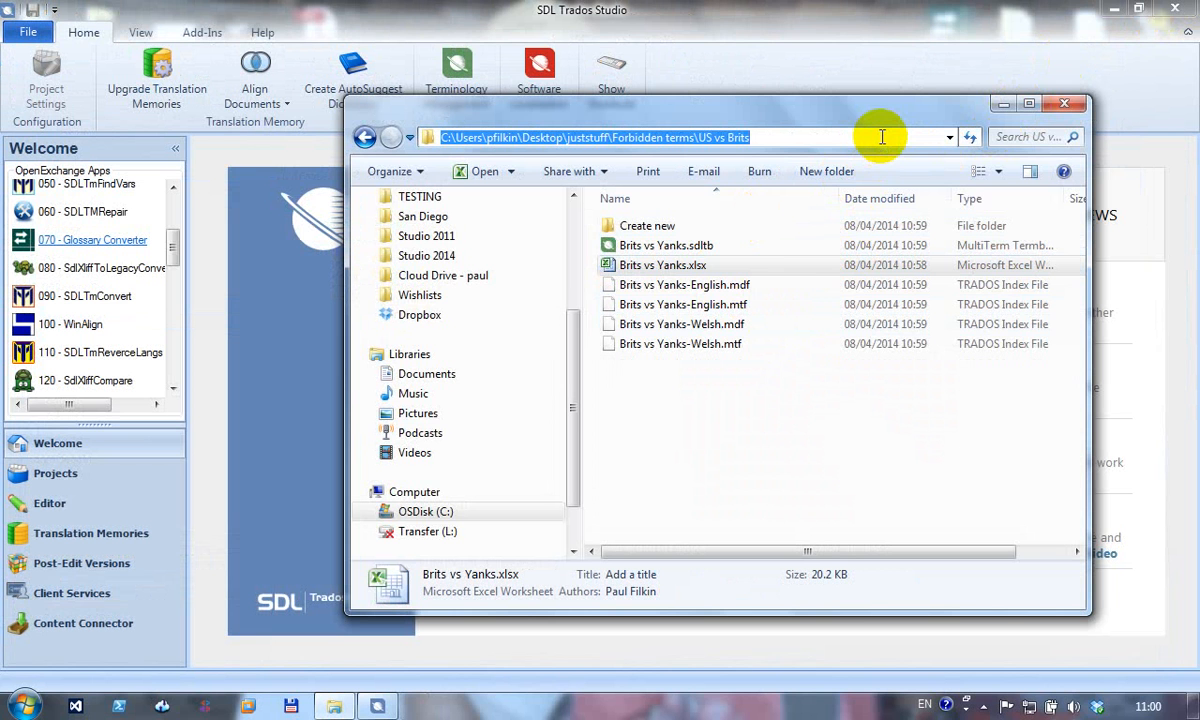
key("Escape")
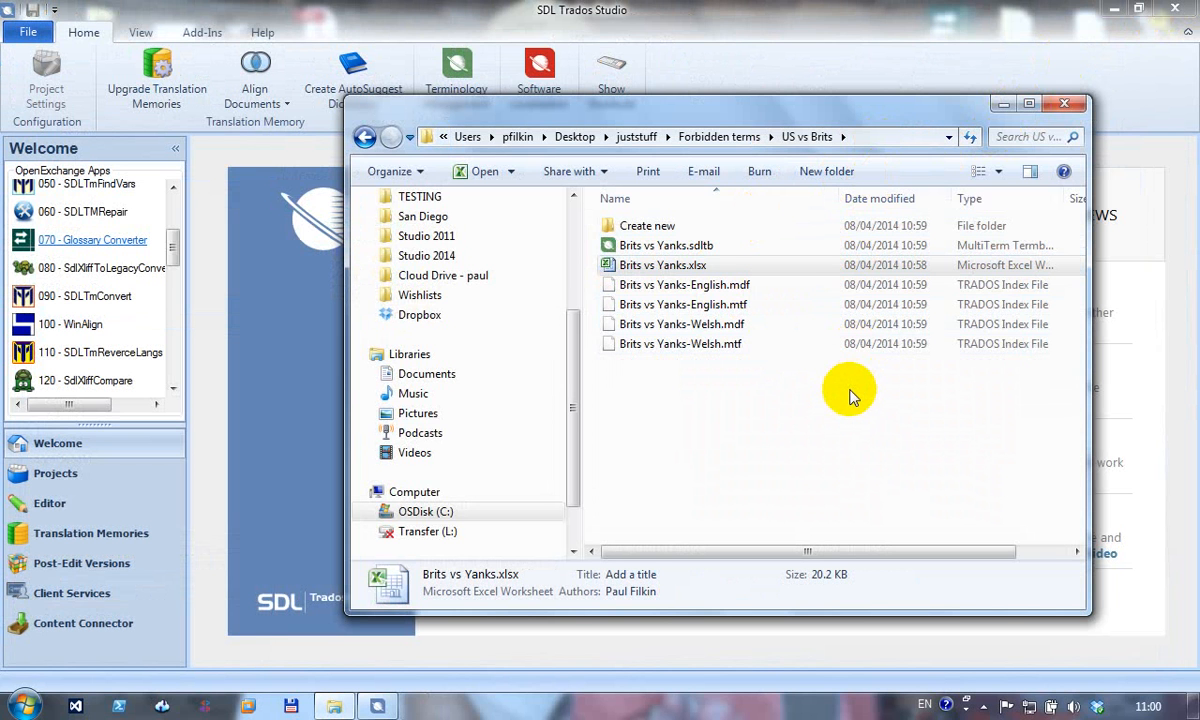
- Open Brits vs Yanks.xlsx in Excel and hide the English and Variant columns, A and B
left_click(716, 268)
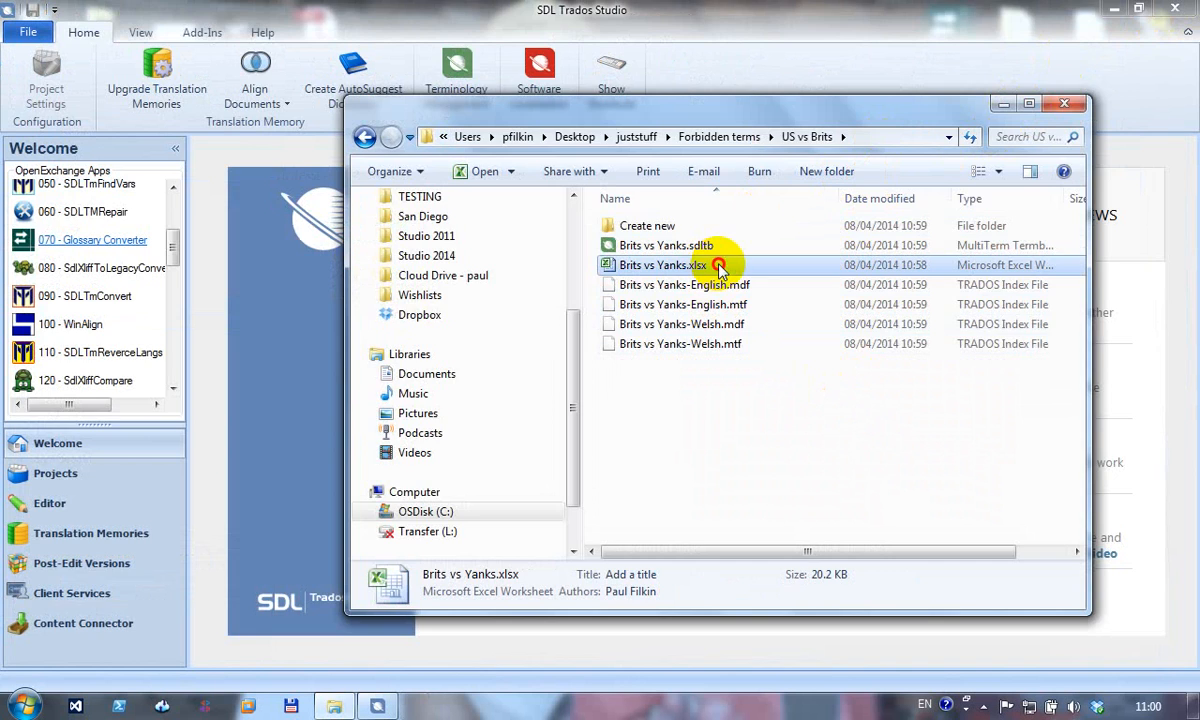
double_click(719, 267)
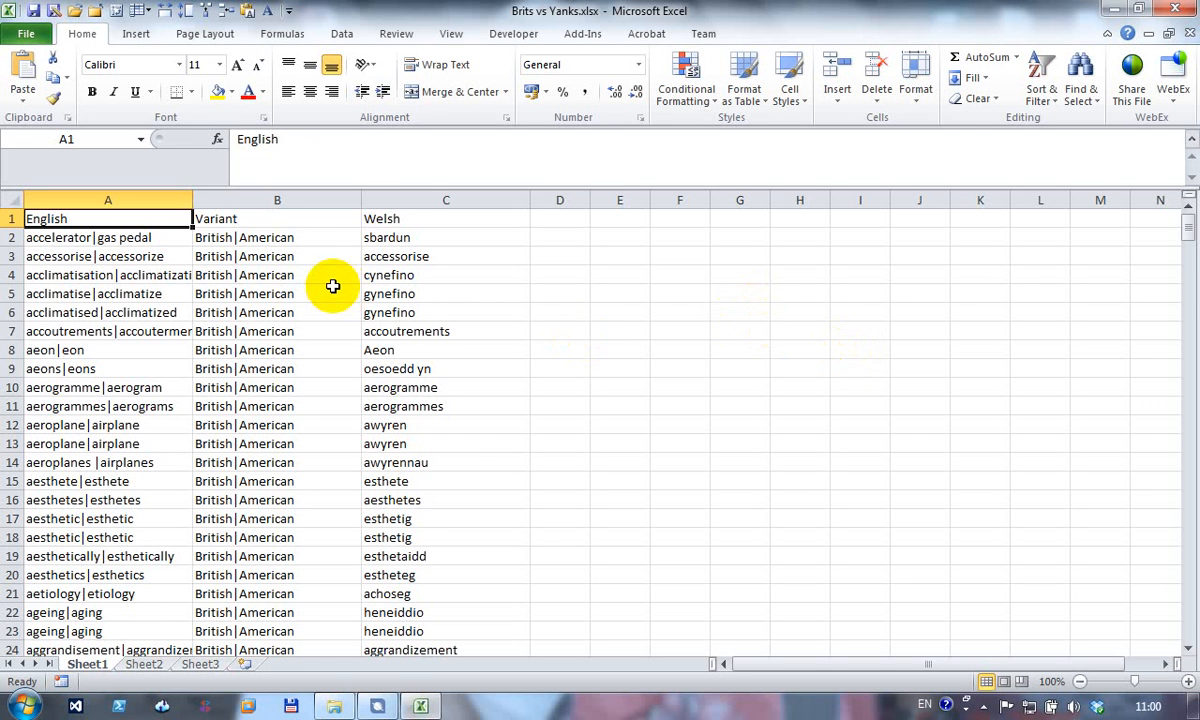
left_click_drag(287, 199, 182, 199)
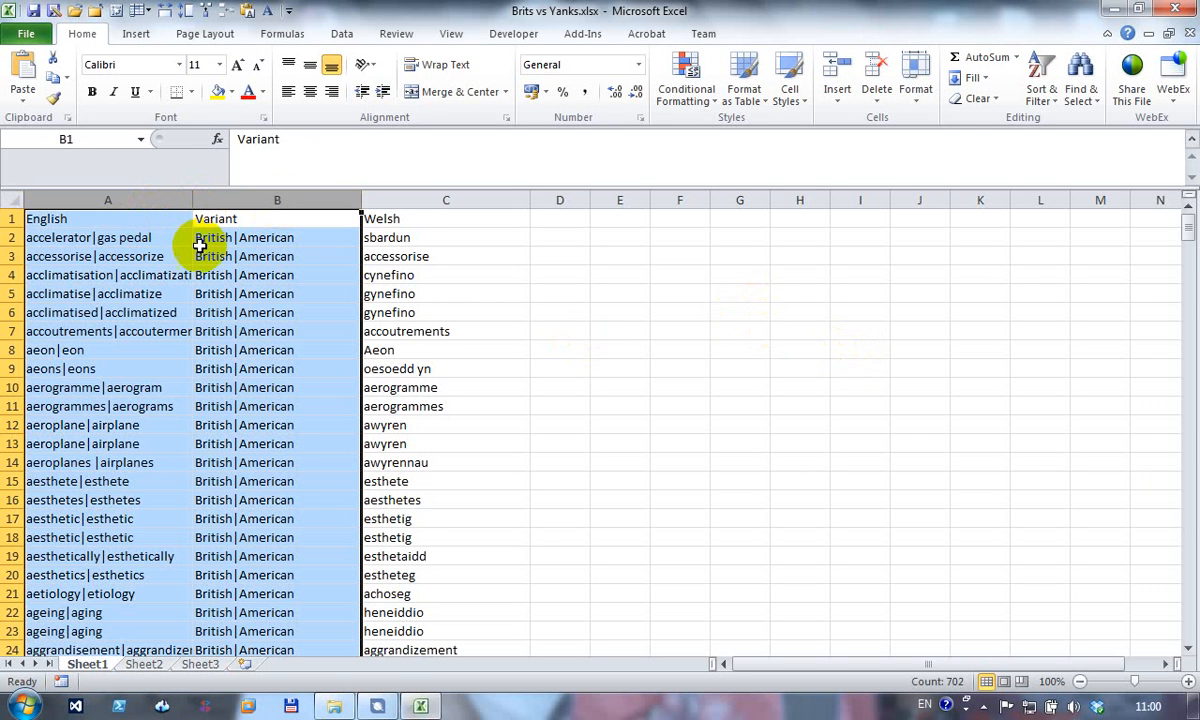
right_click(203, 250)
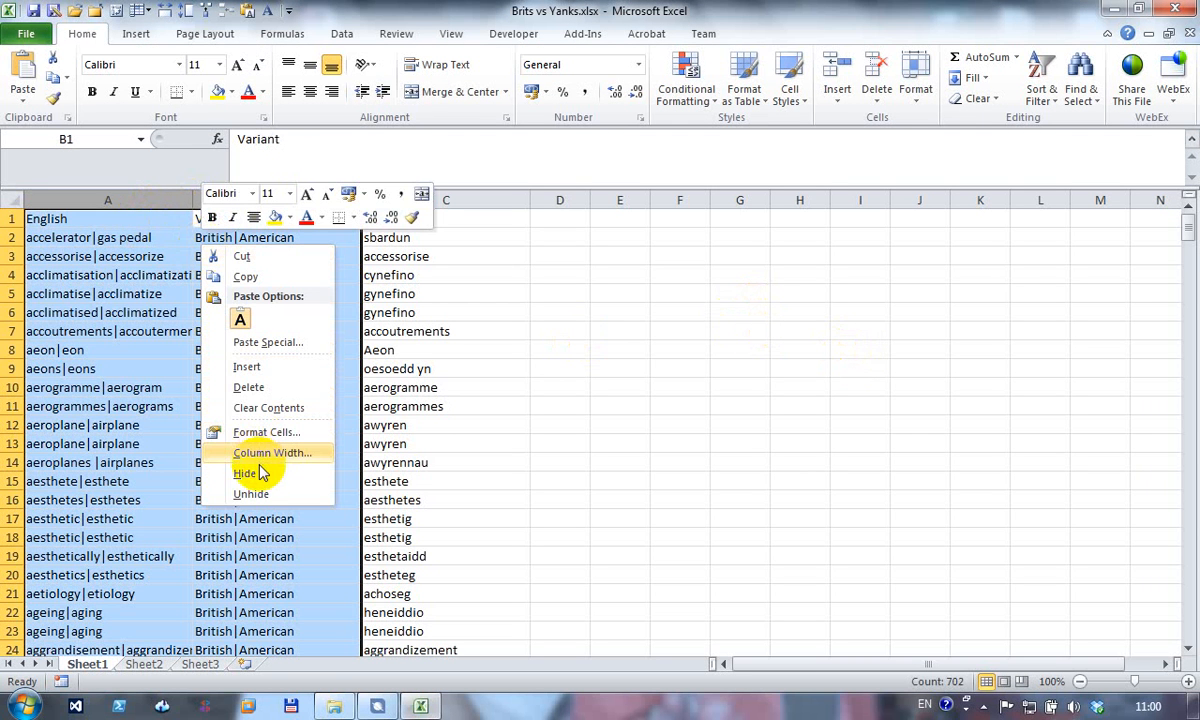
left_click(247, 474)
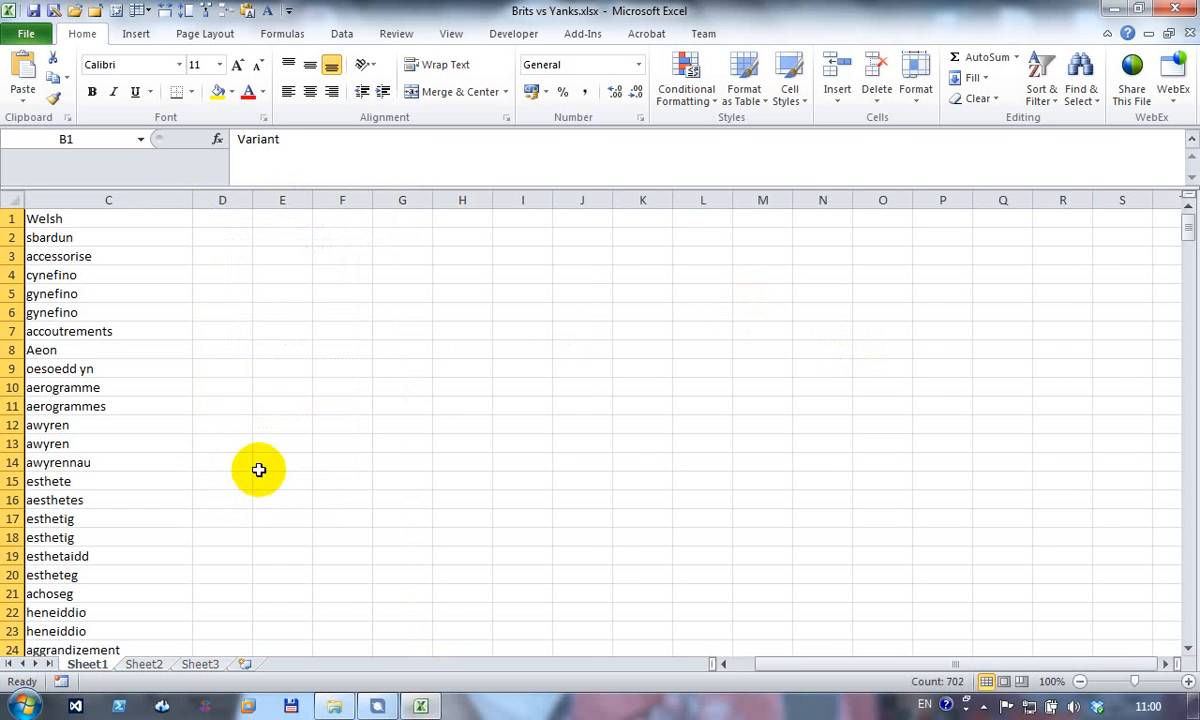
- Hide header row 1 above the Welsh terms, and save and close the workbook
left_click(163, 222)
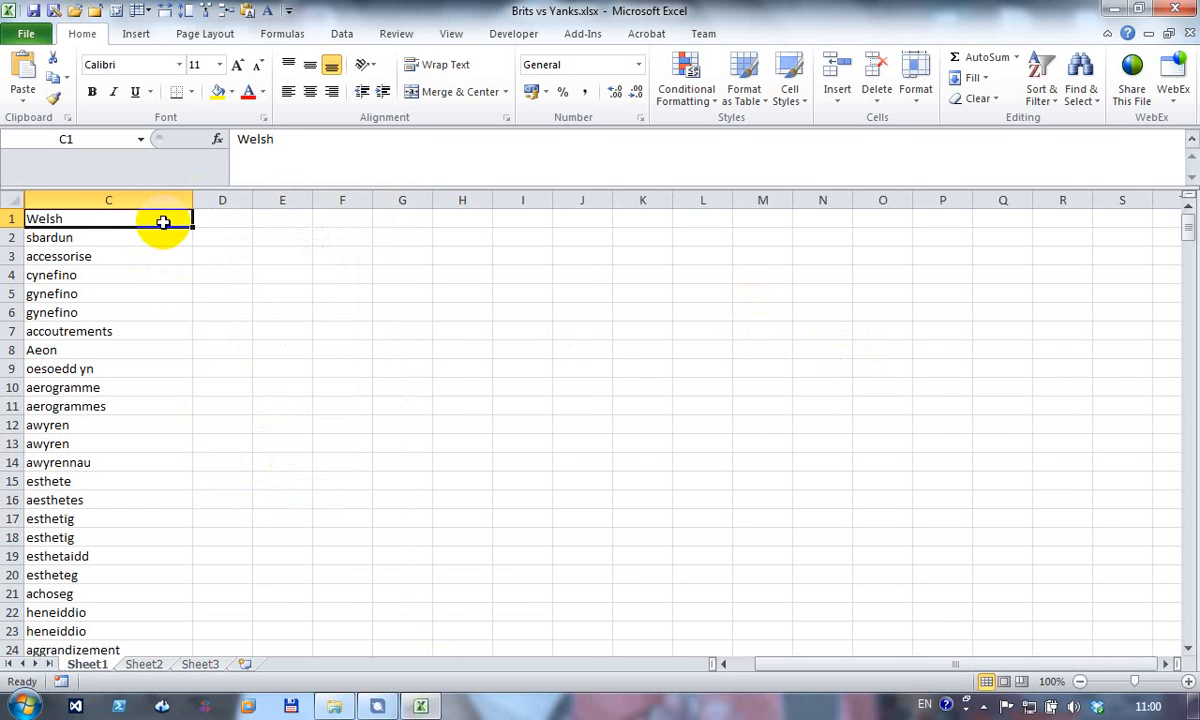
left_click(20, 219)
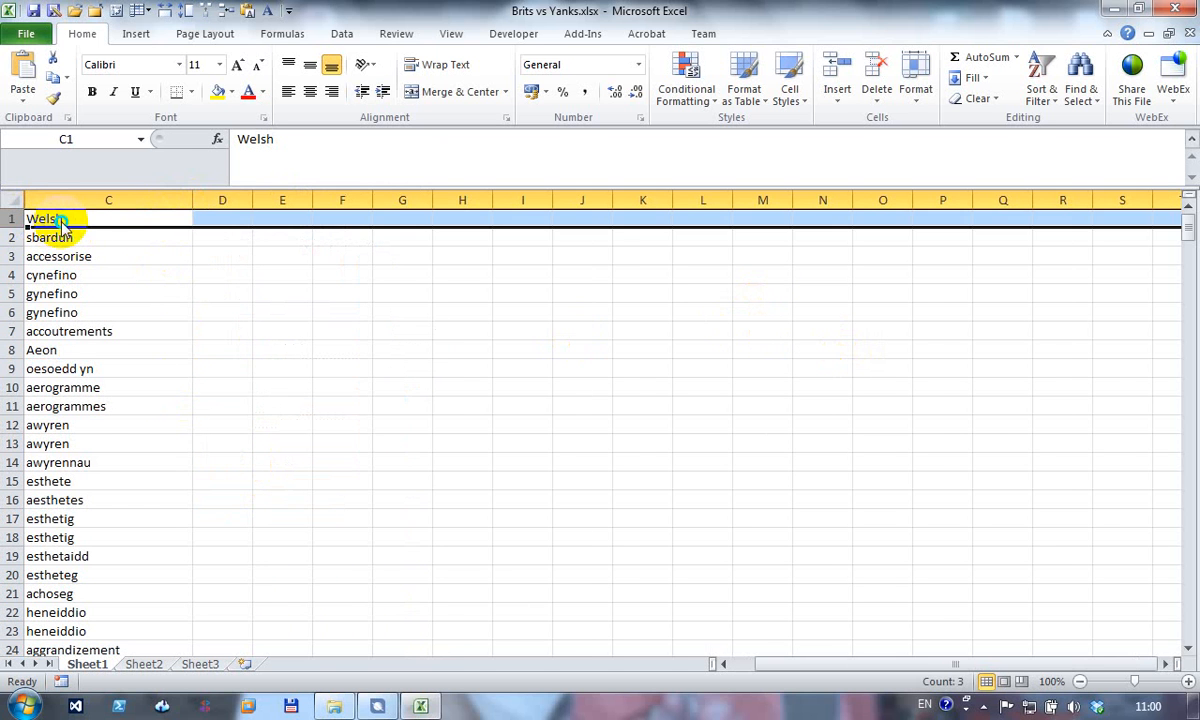
right_click(58, 216)
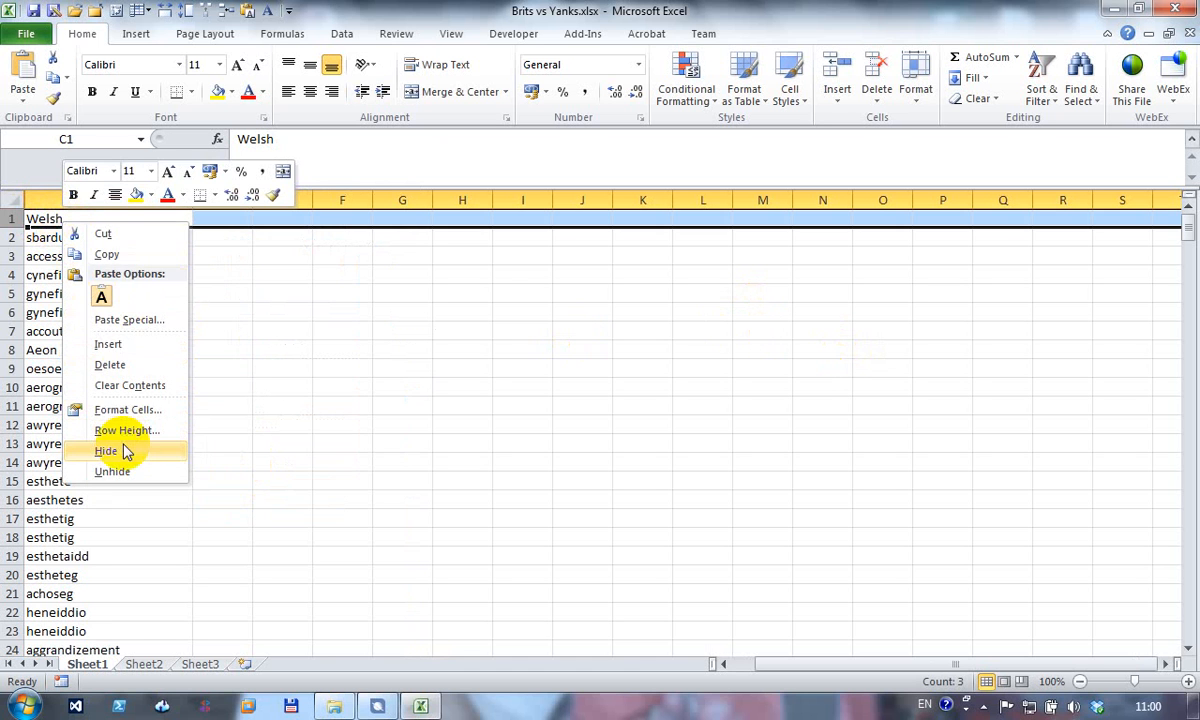
left_click(118, 451)
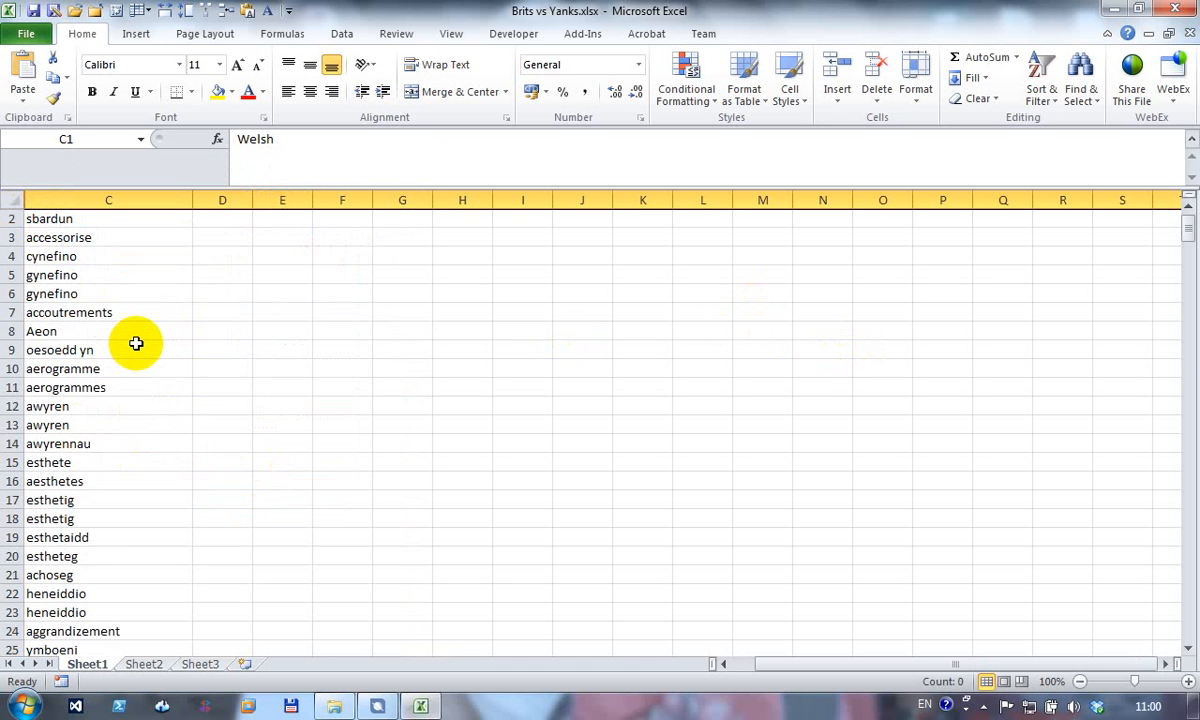
left_click(502, 257)
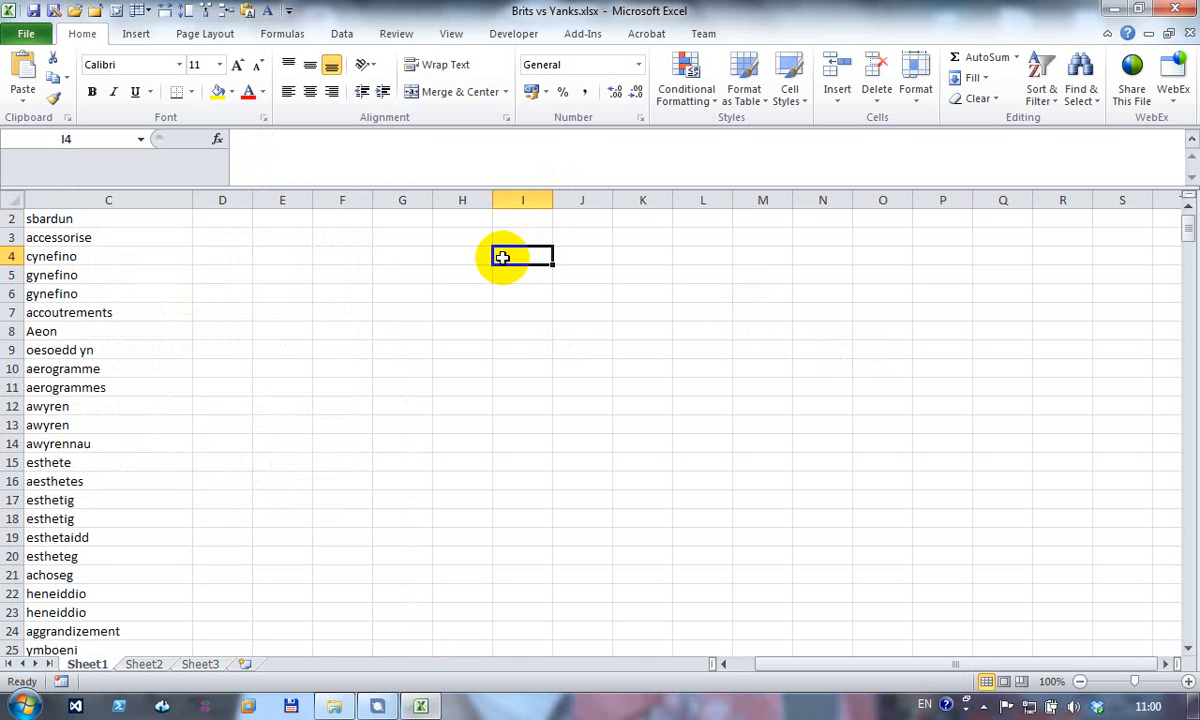
left_click(1177, 9)
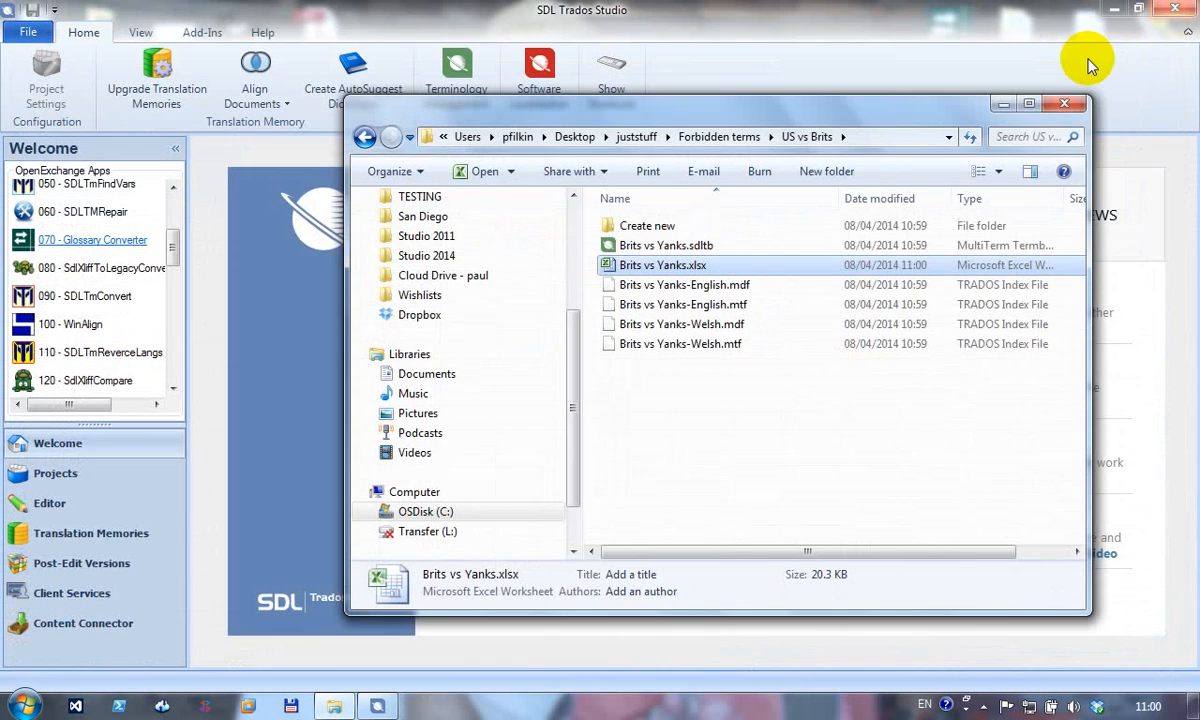
- Copy the US vs Brits folder path and go to that folder when choosing a file for Translate Single Document in SDL Trados Studio
left_click(879, 137)
key("ctrl+c")
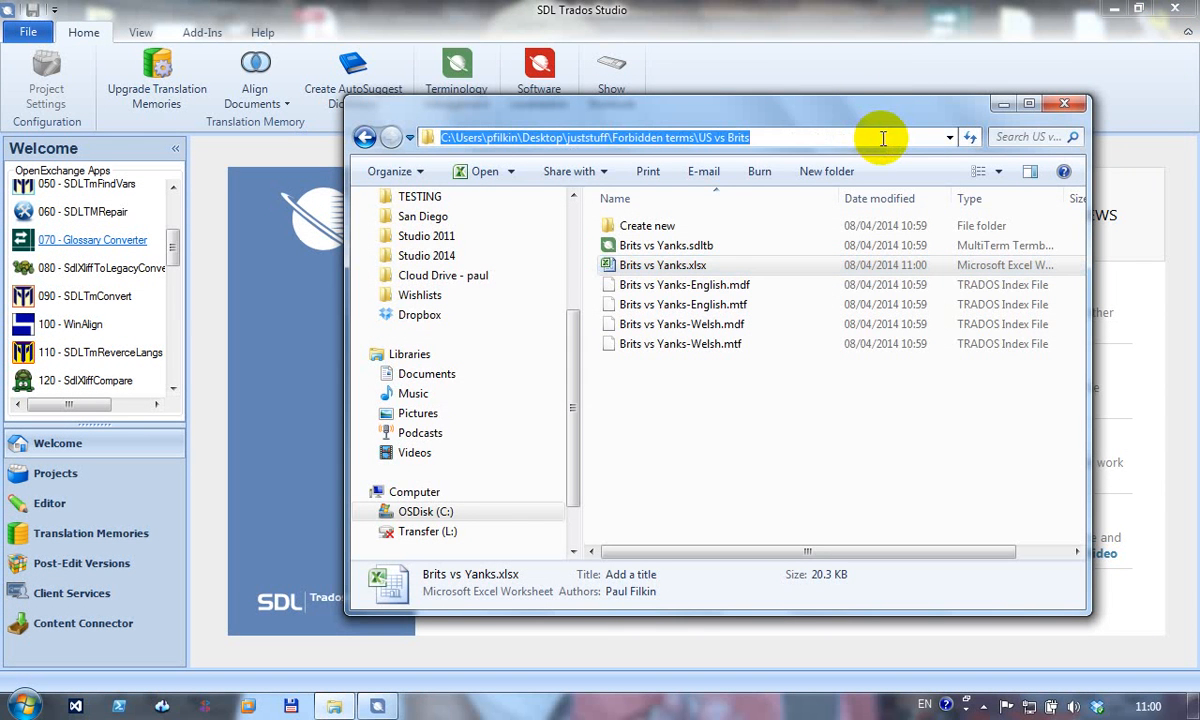
key("Escape")
left_click(780, 22)
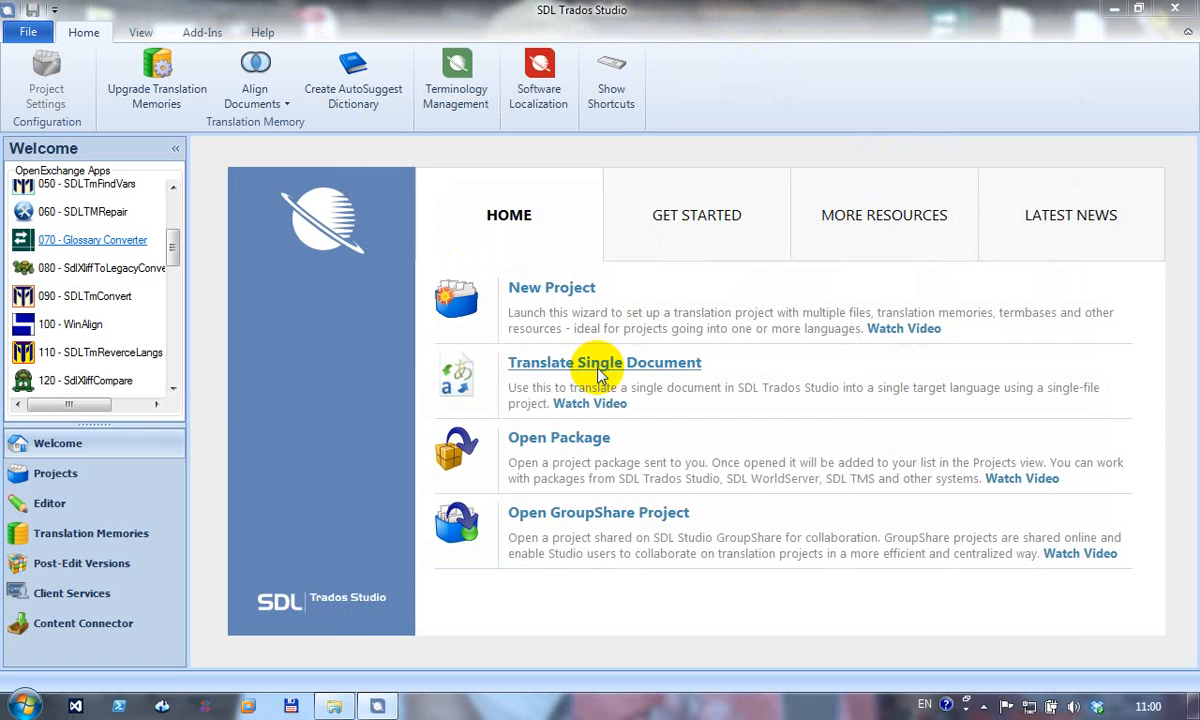
left_click(560, 362)
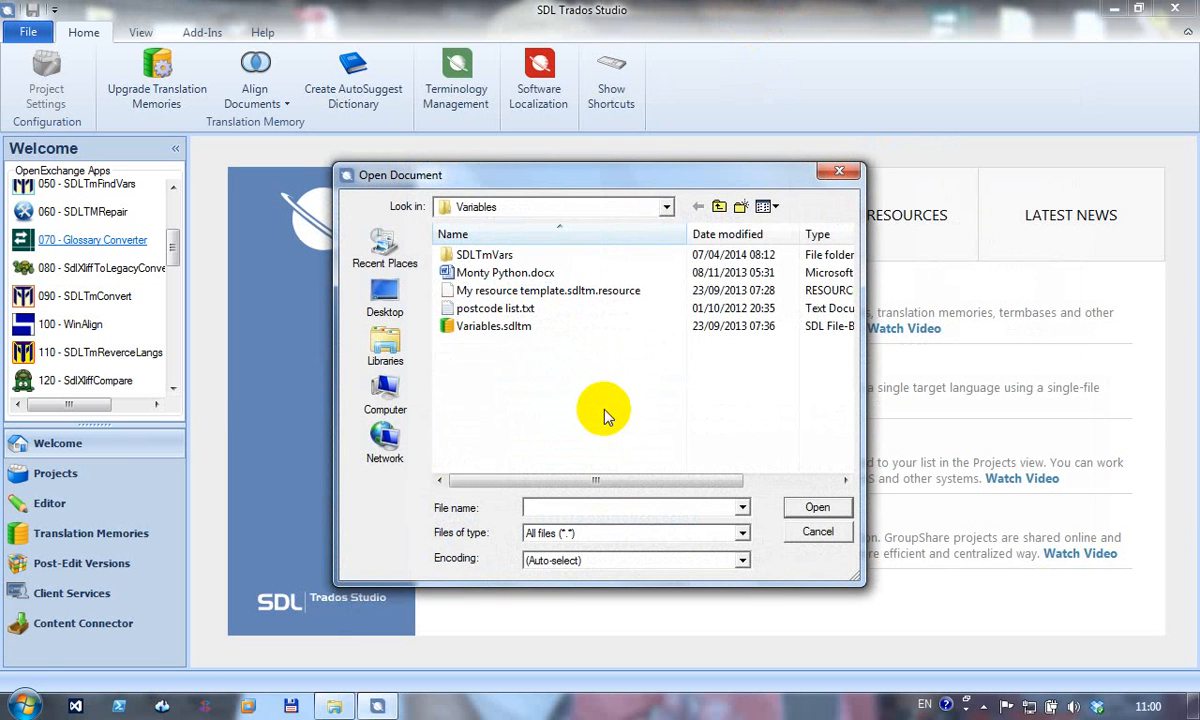
key("ctrl+v")
key("Return")
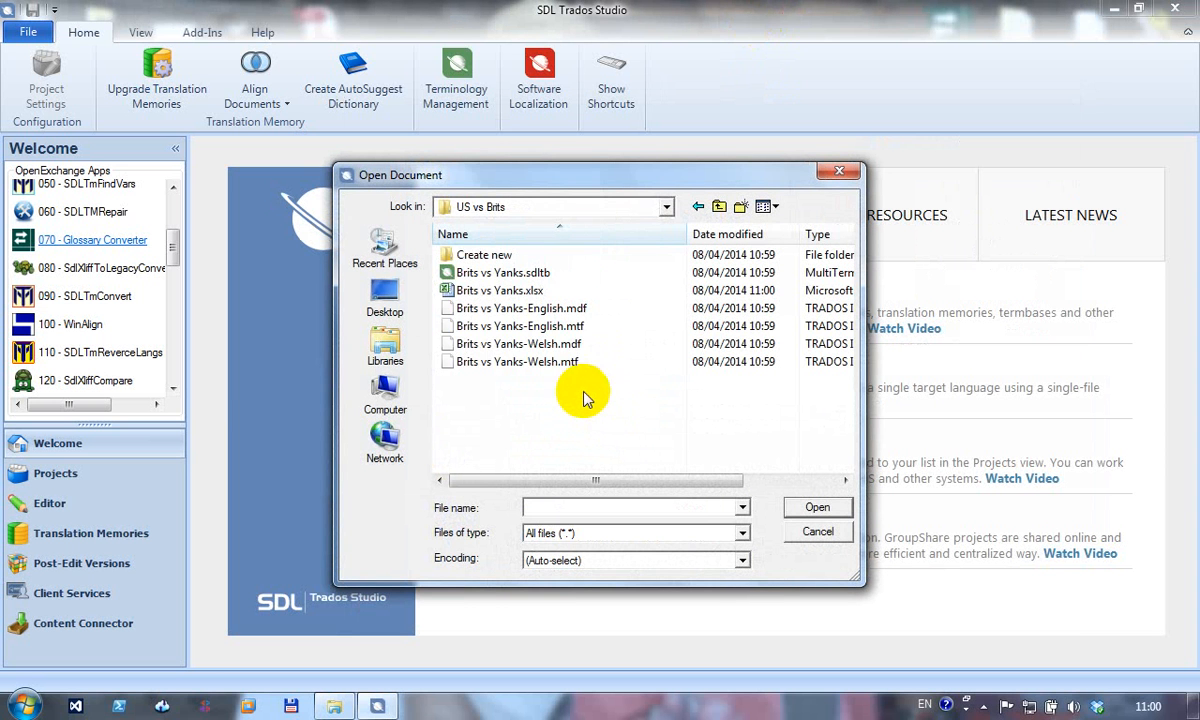
- Open Brits vs Yanks.xlsx for translation from Welsh (United Kingdom) to English (United Kingdom)
left_click(540, 290)
left_click(818, 509)
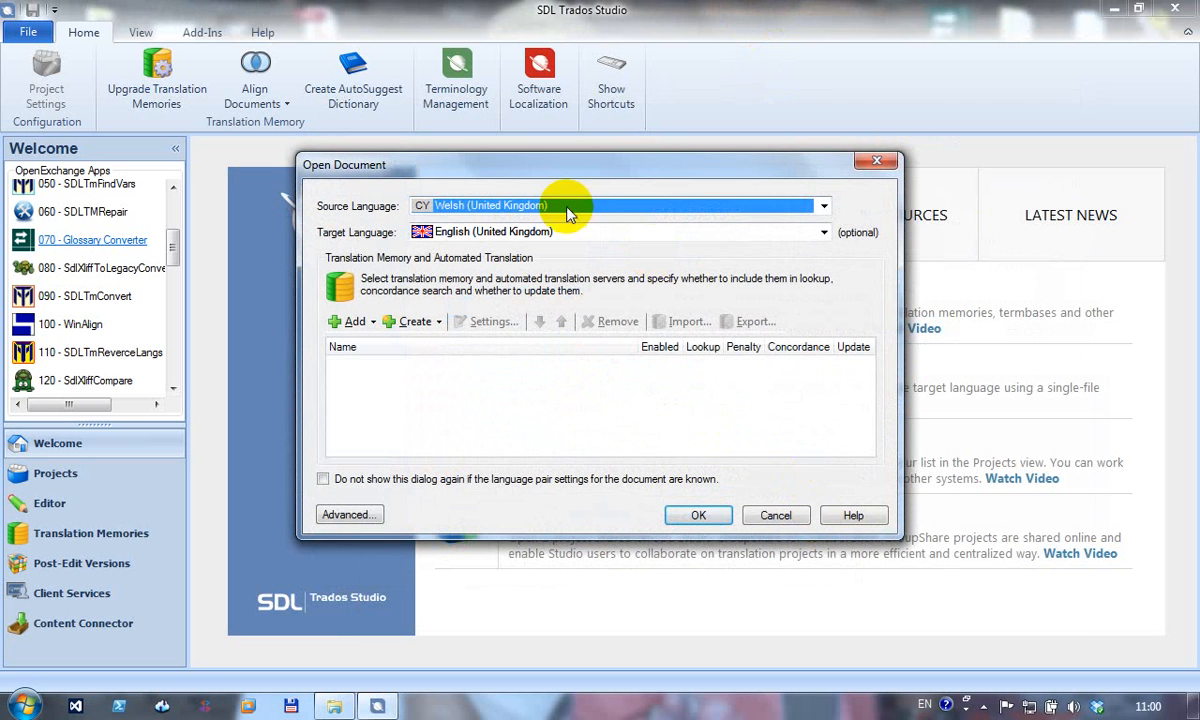
left_click(694, 516)
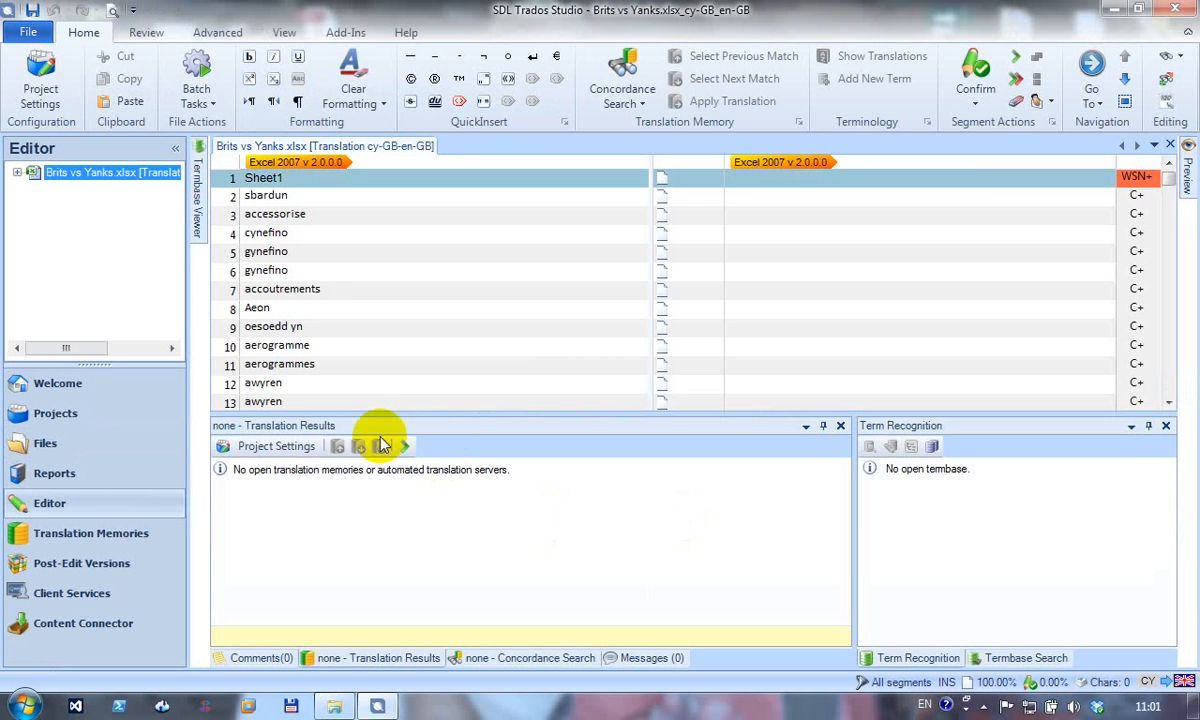
mouse_move(1172, 190)
left_mouse_down()
mouse_move(1160, 313)
mouse_move(1168, 165)
left_mouse_up()
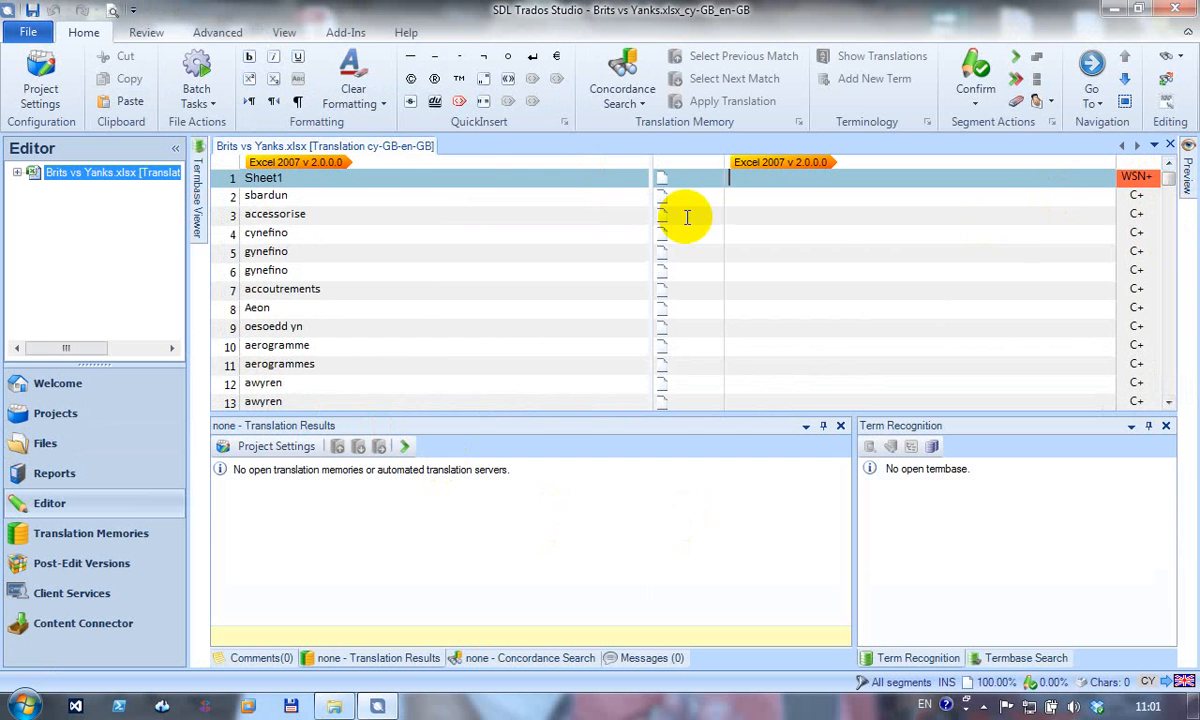
- Examine the Terminology Verifier's verification settings in the project settings, including the termbase name indicator, and close them
left_click(57, 97)
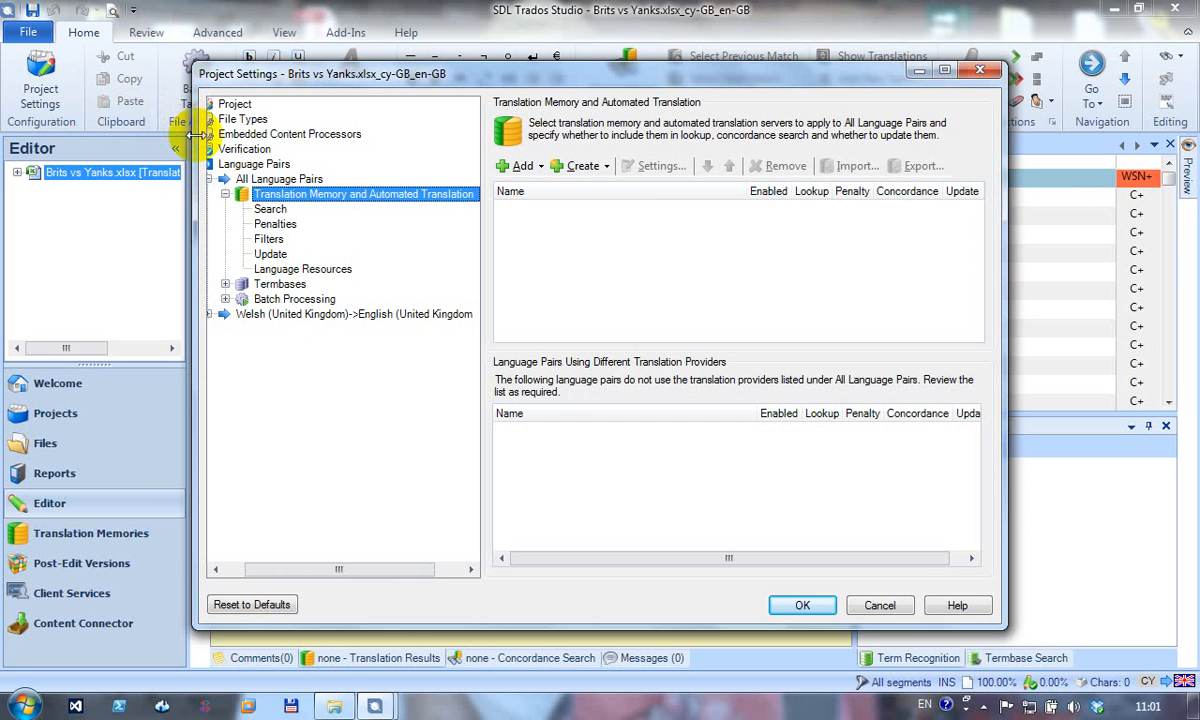
left_click(244, 150)
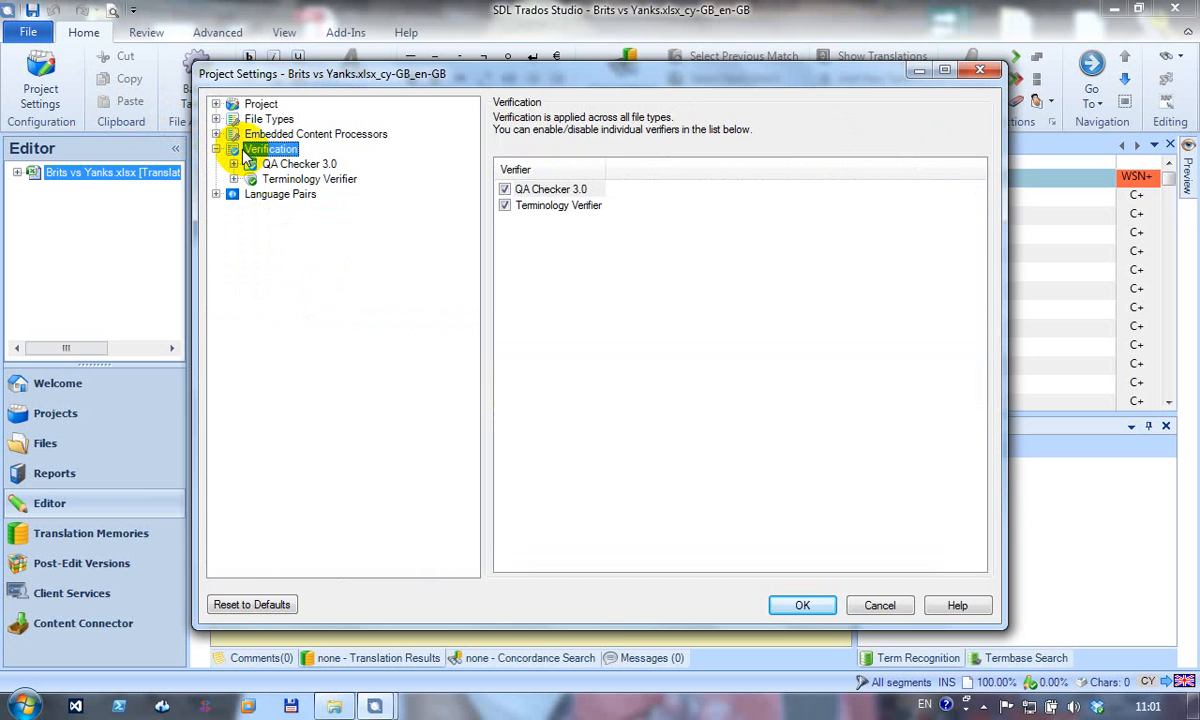
left_click(284, 180)
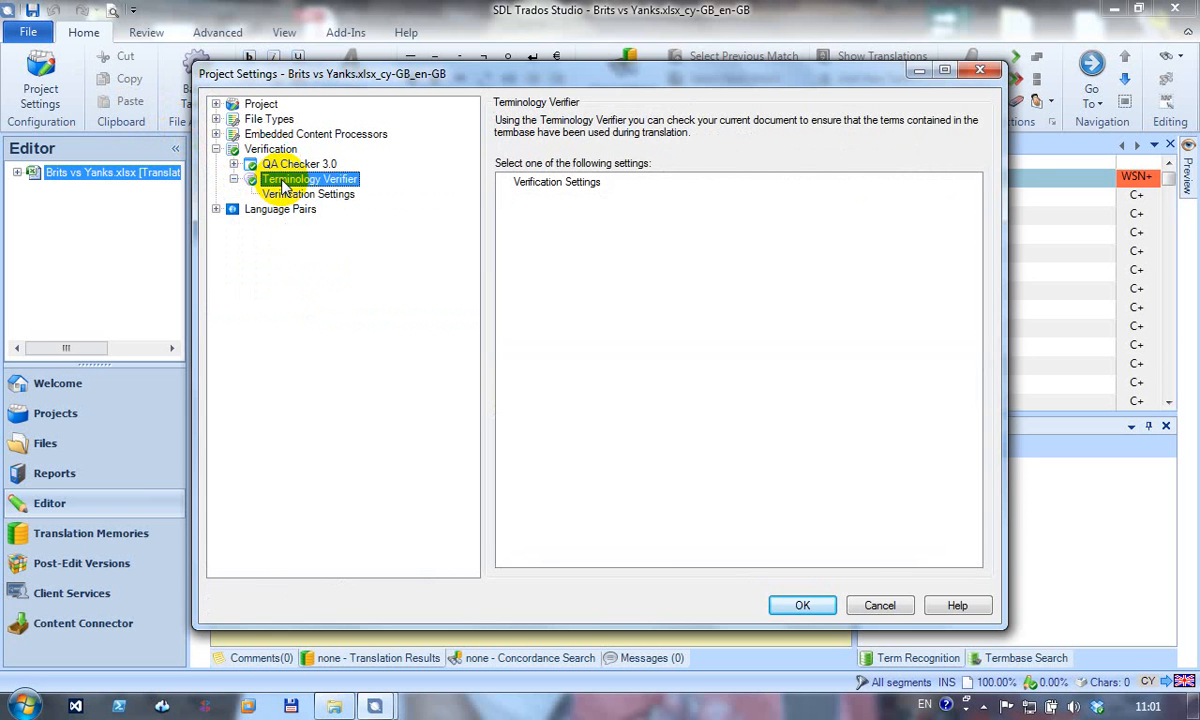
left_click(290, 194)
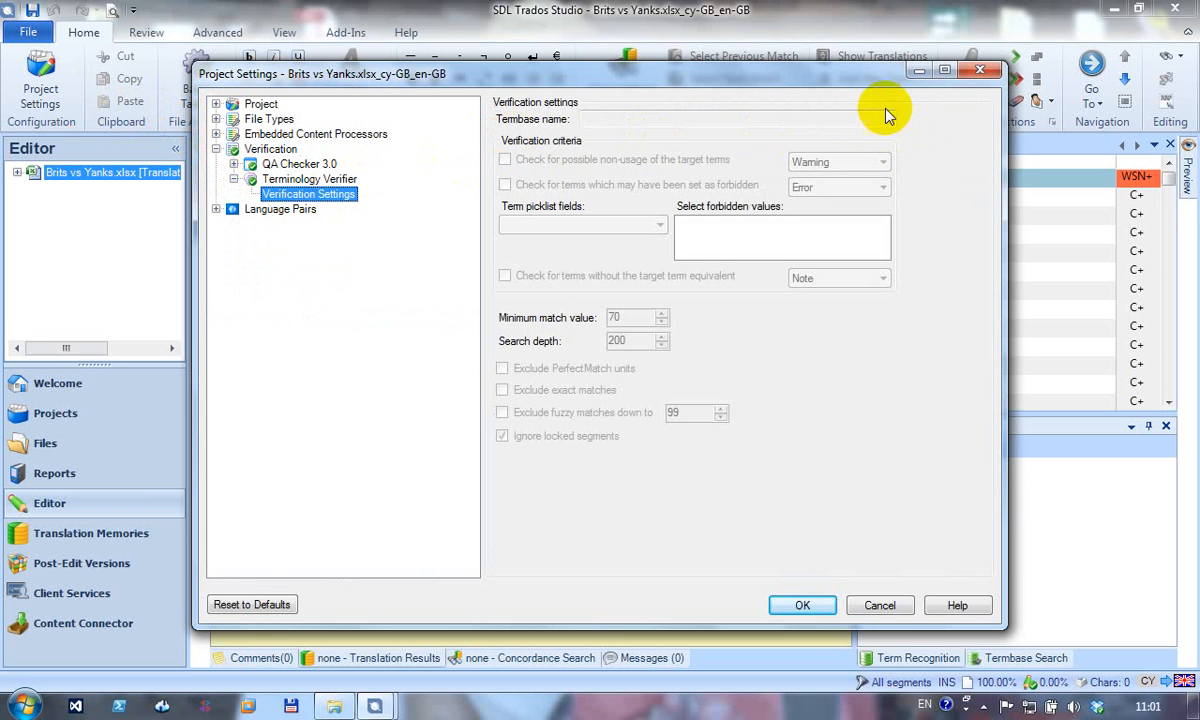
mouse_move(870, 118)
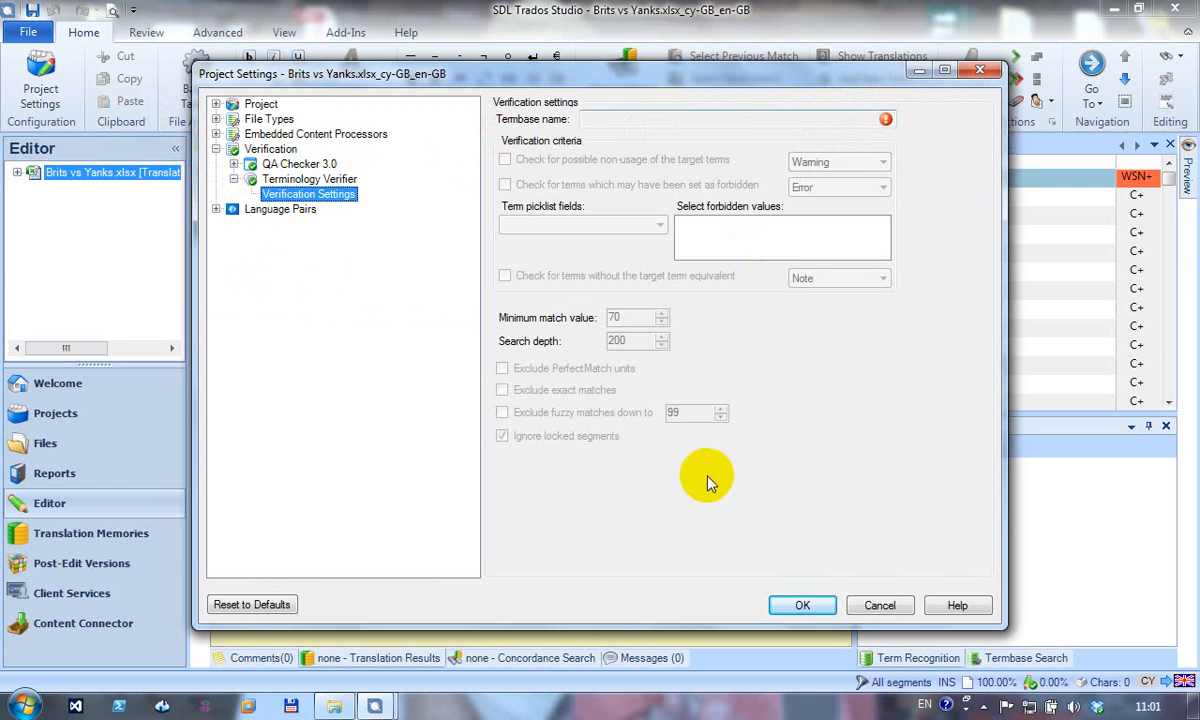
left_click(803, 600)
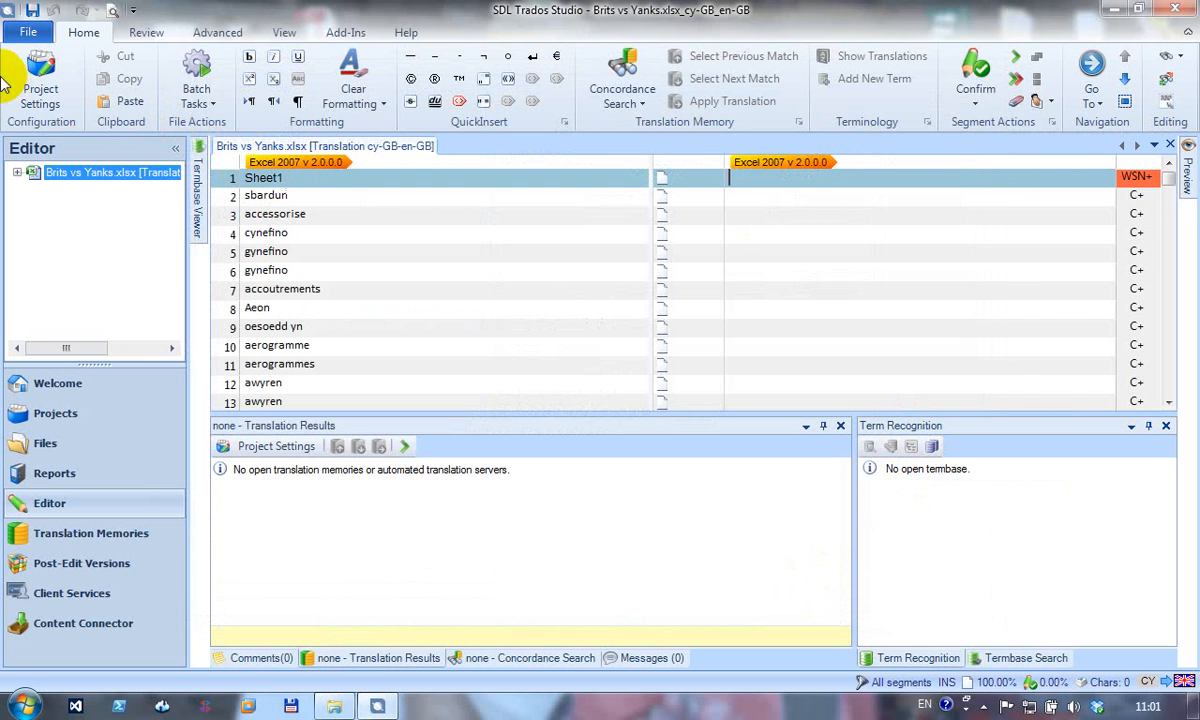
- View the Termbases settings for all language pairs in the project settings and close them
left_click(40, 80)
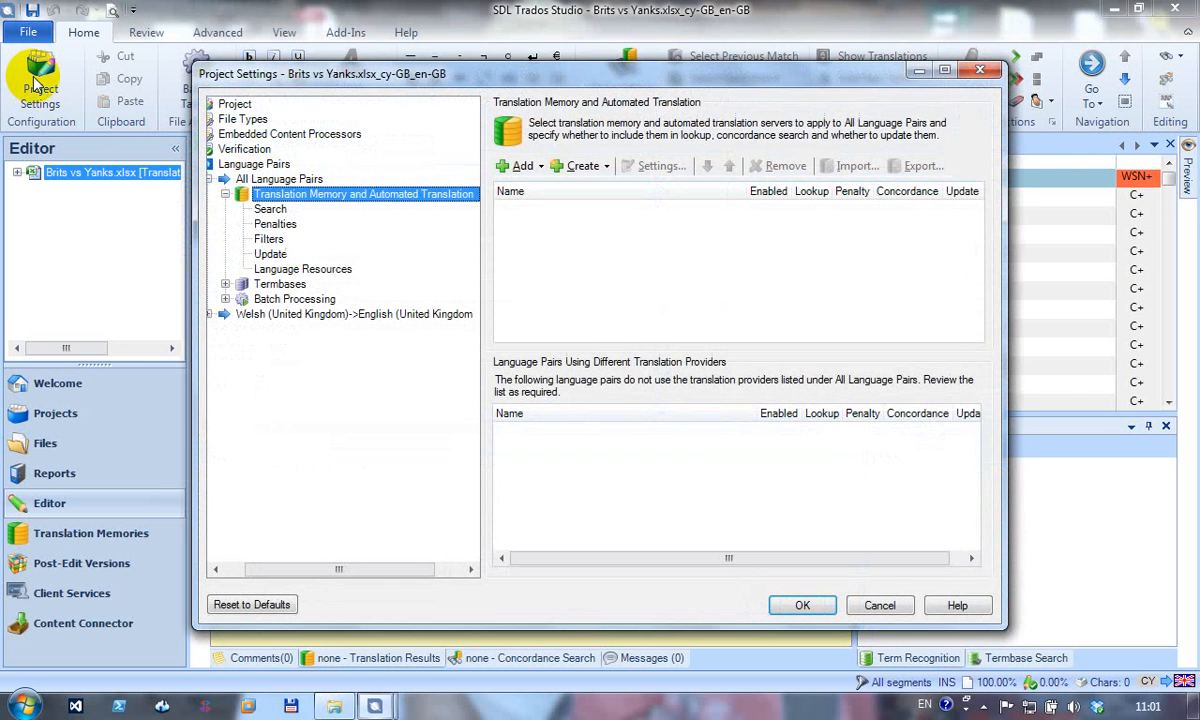
left_click(245, 283)
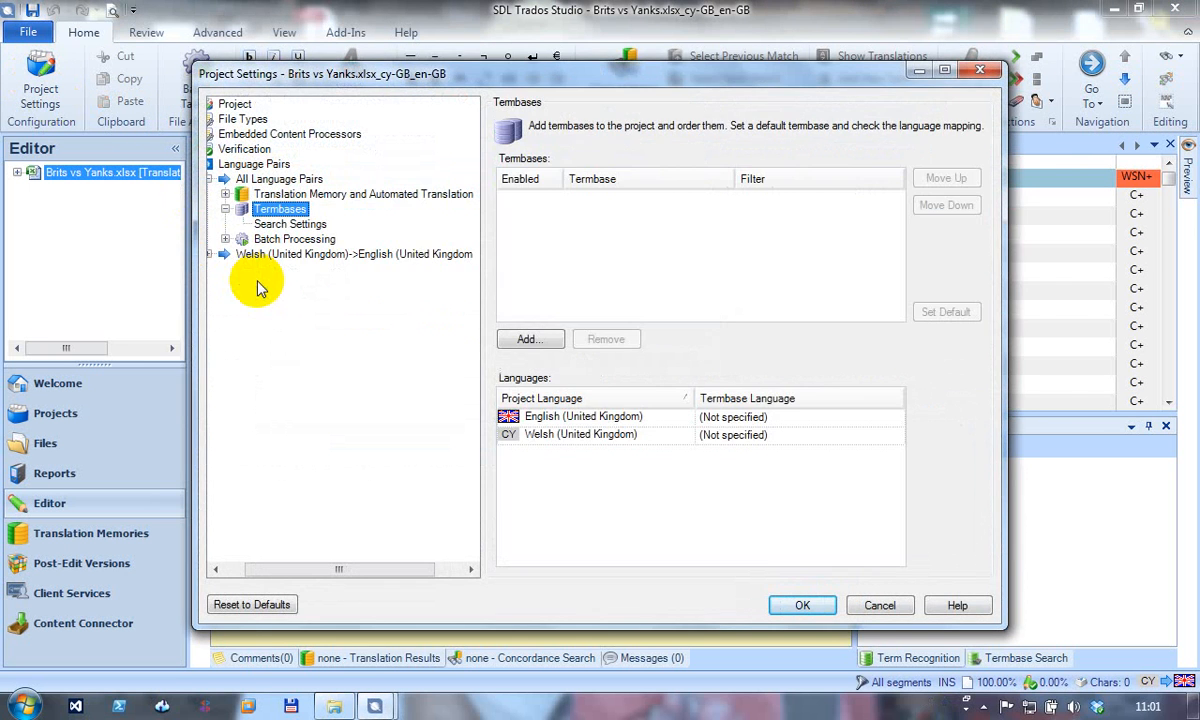
left_click(796, 603)
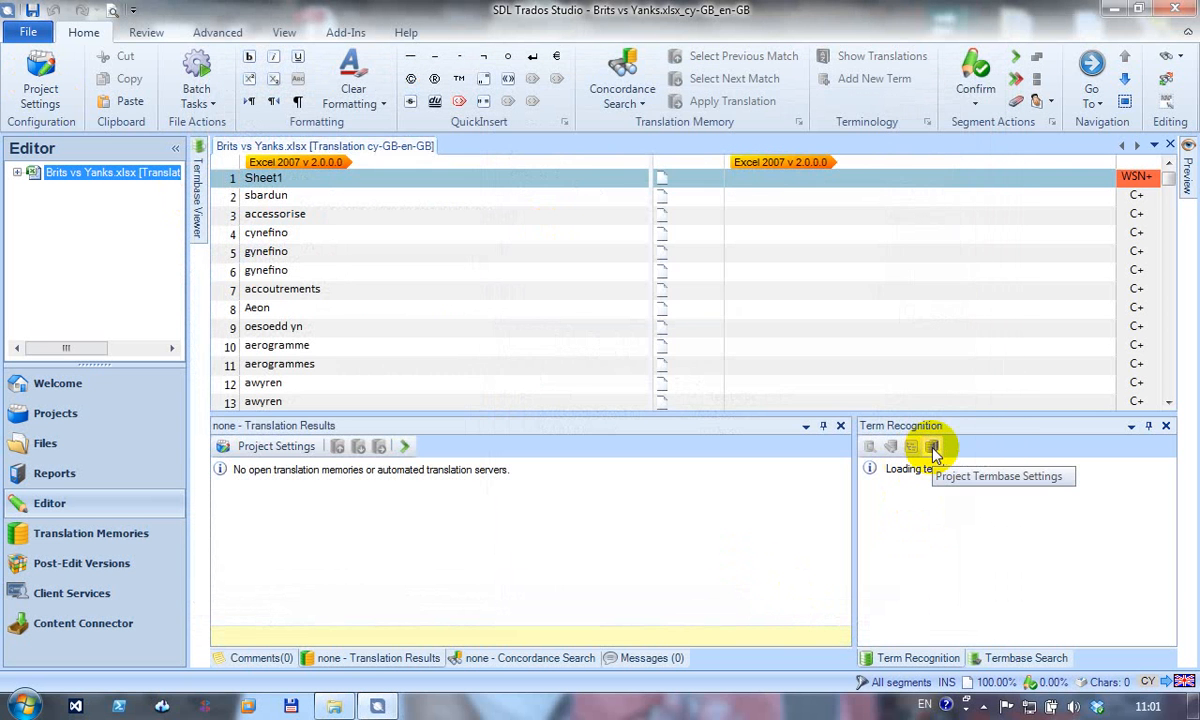
- Start adding a file-based termbase to the project and go to the US vs Brits folder using its copied path
left_click(932, 447)
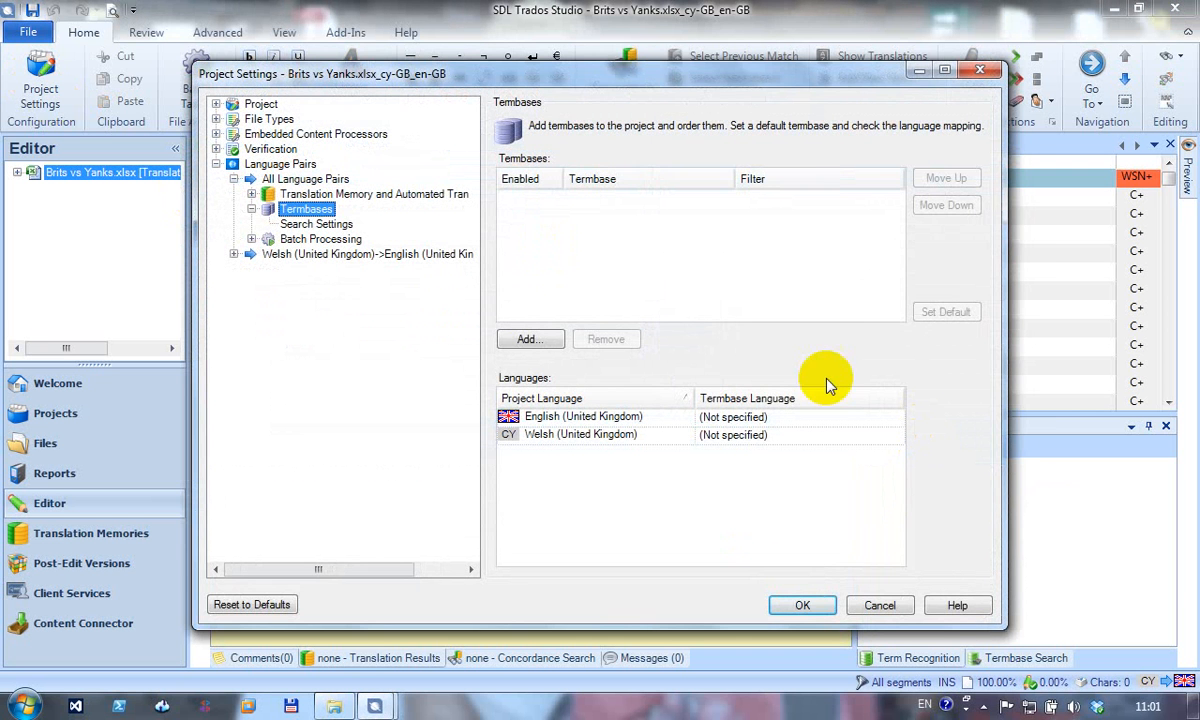
left_click(530, 340)
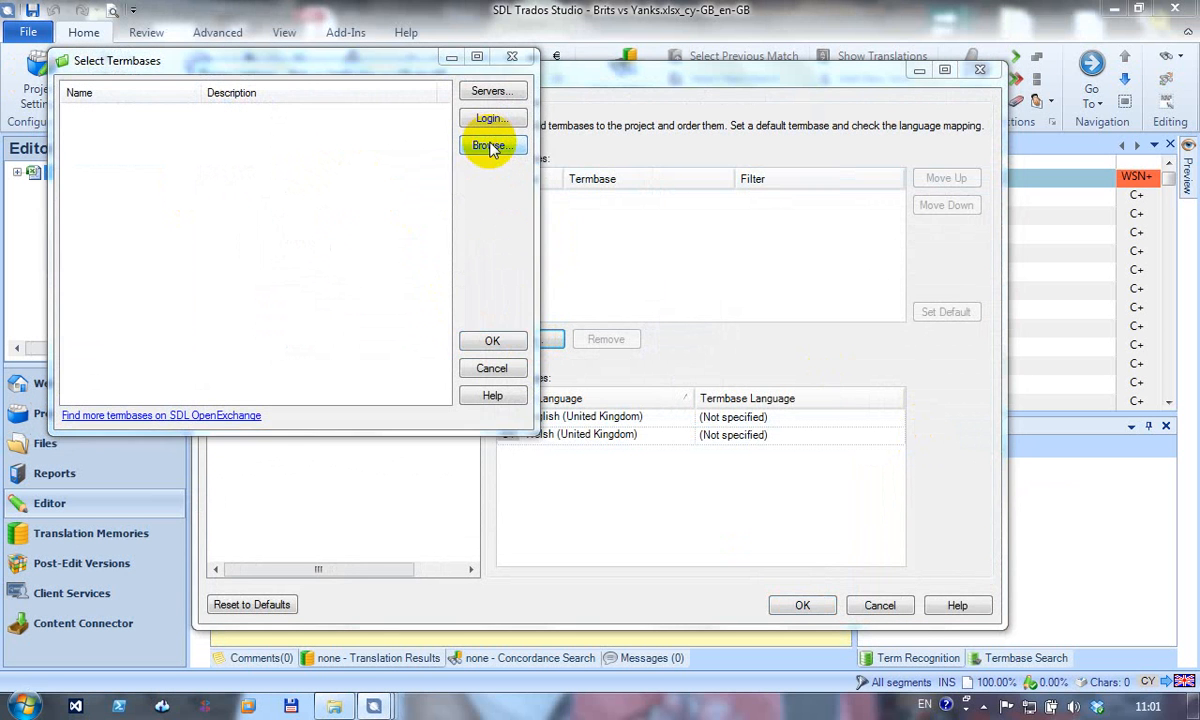
left_click(490, 147)
left_click(182, 120)
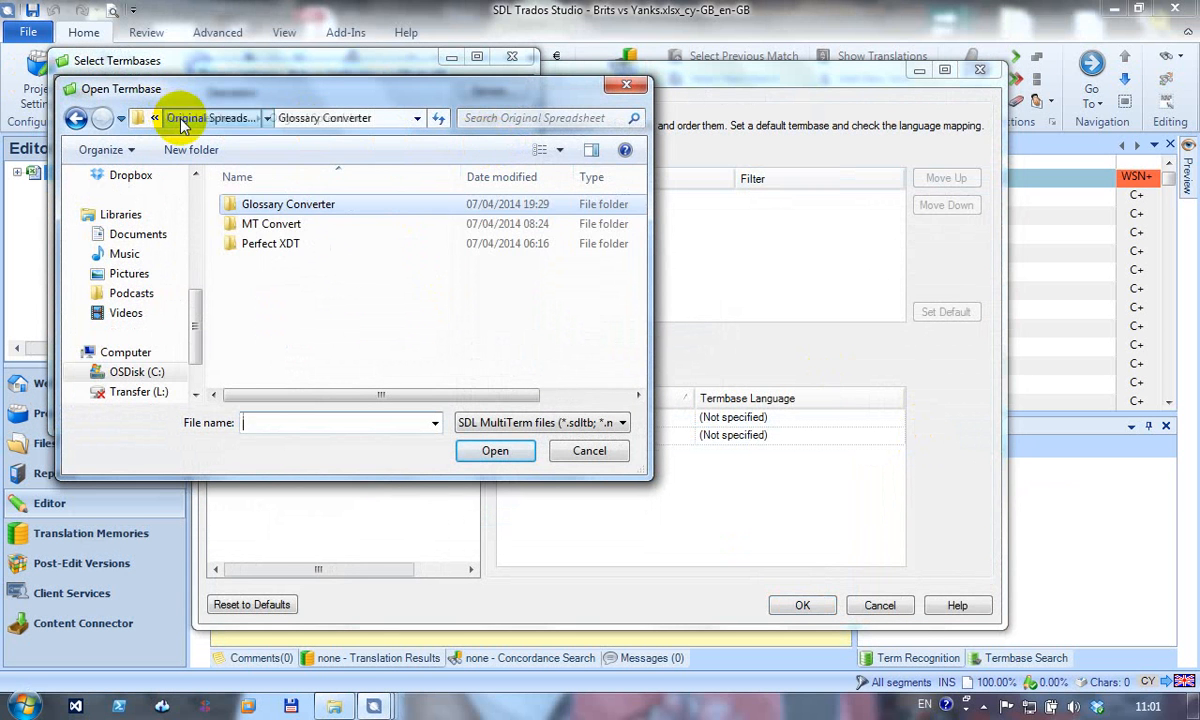
left_click(190, 118)
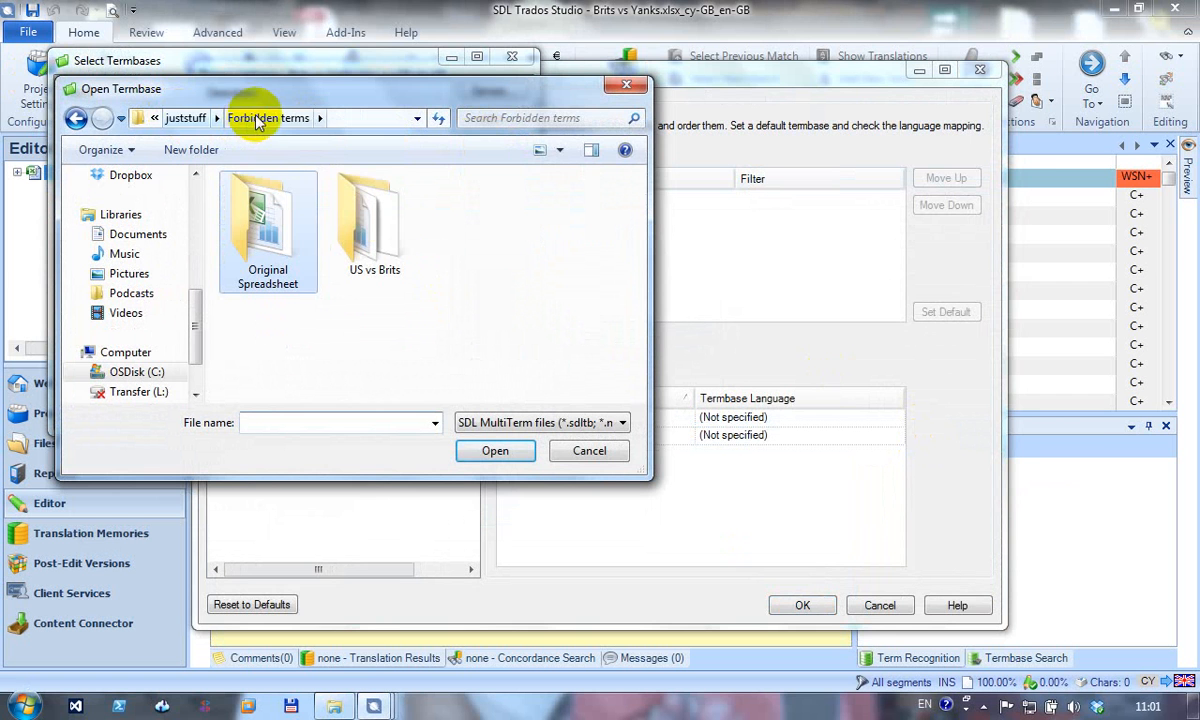
left_click(340, 708)
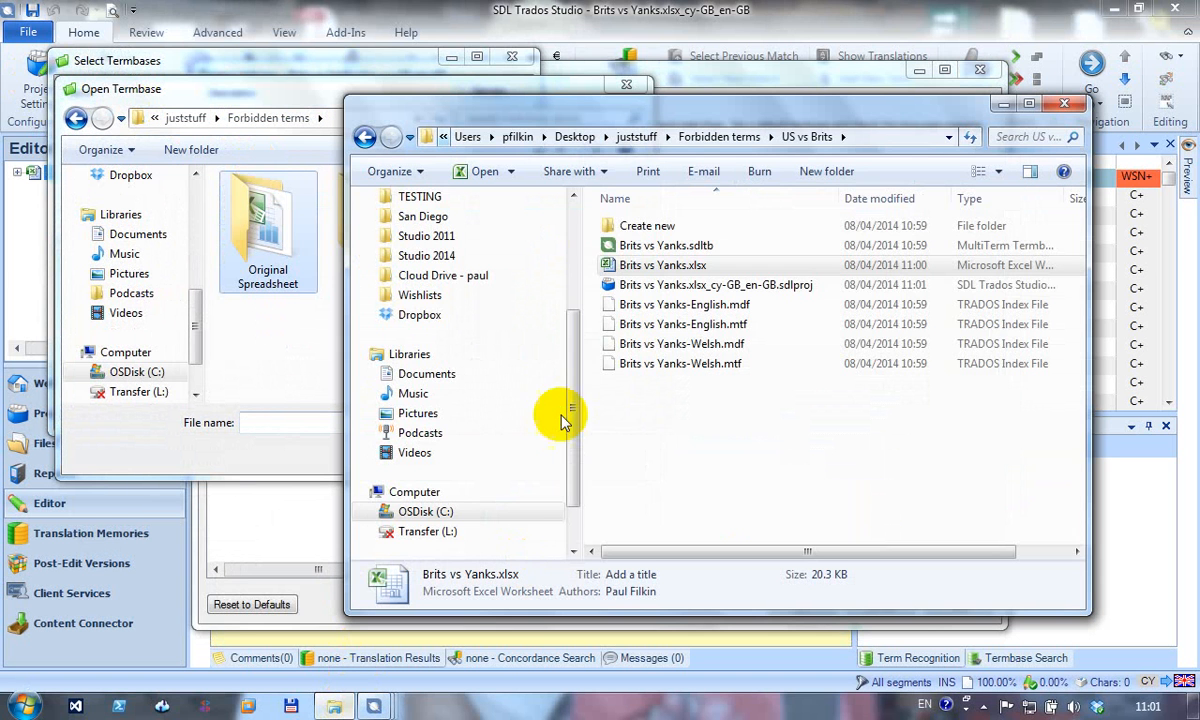
left_click(868, 138)
key("Escape")
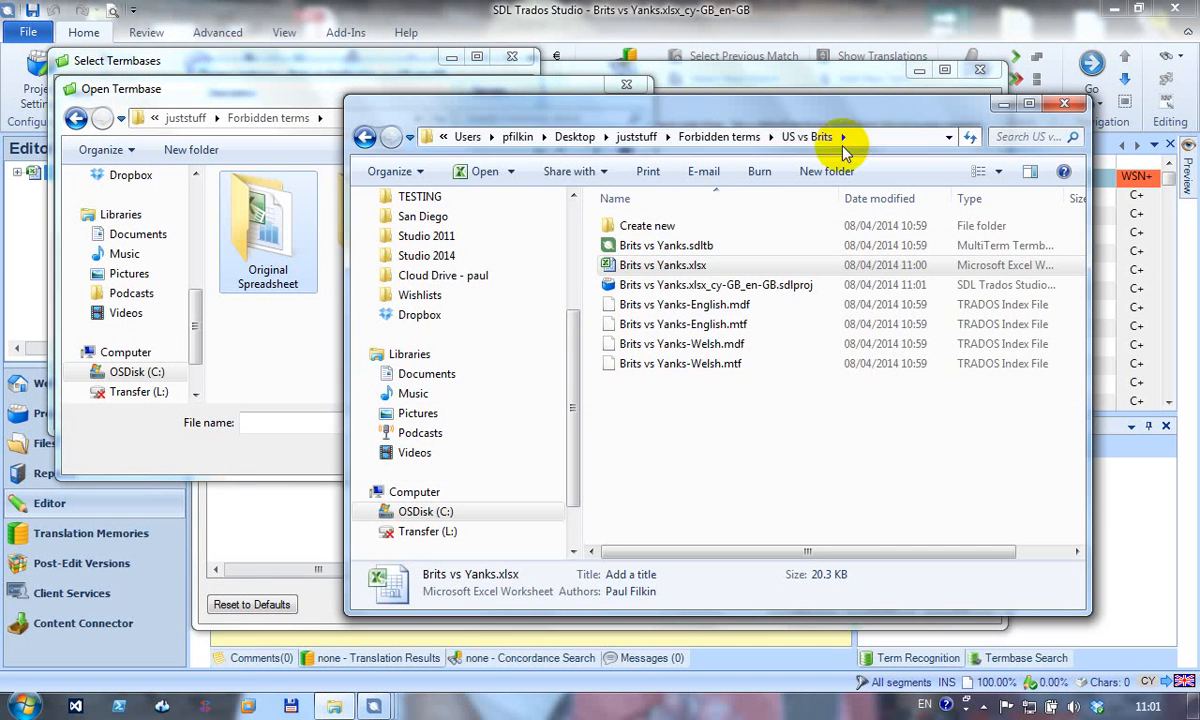
left_click(292, 368)
left_click(316, 424)
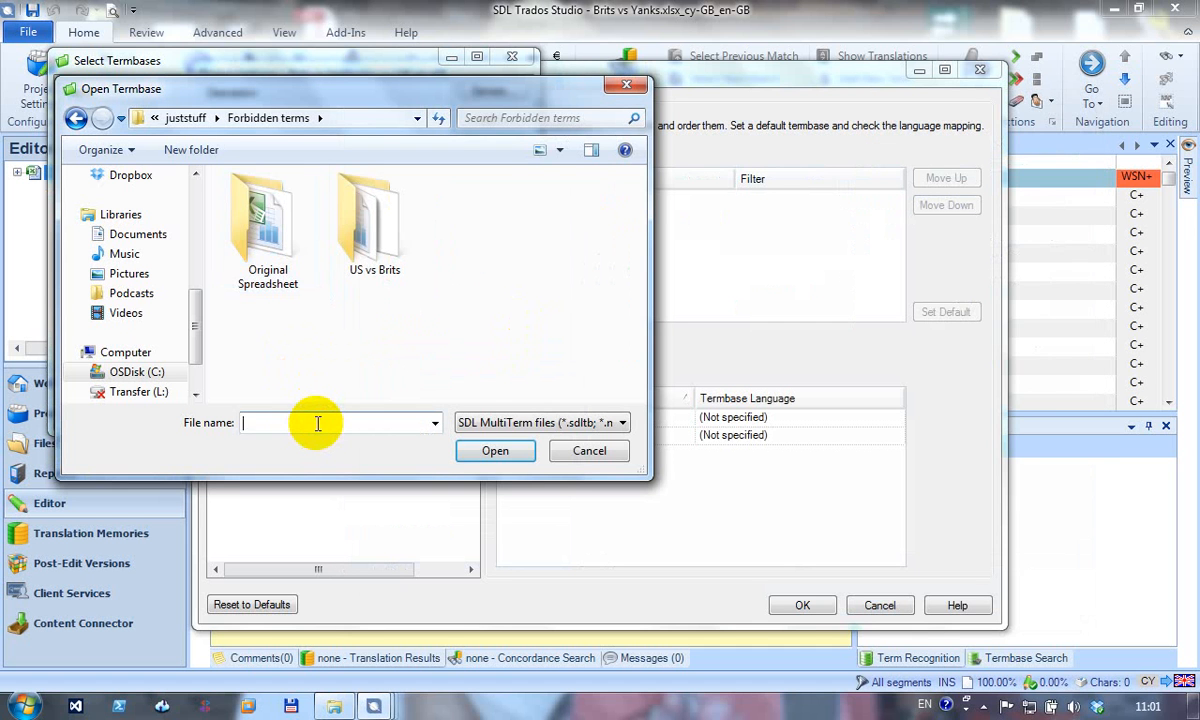
key("ctrl+v")
key("Return")
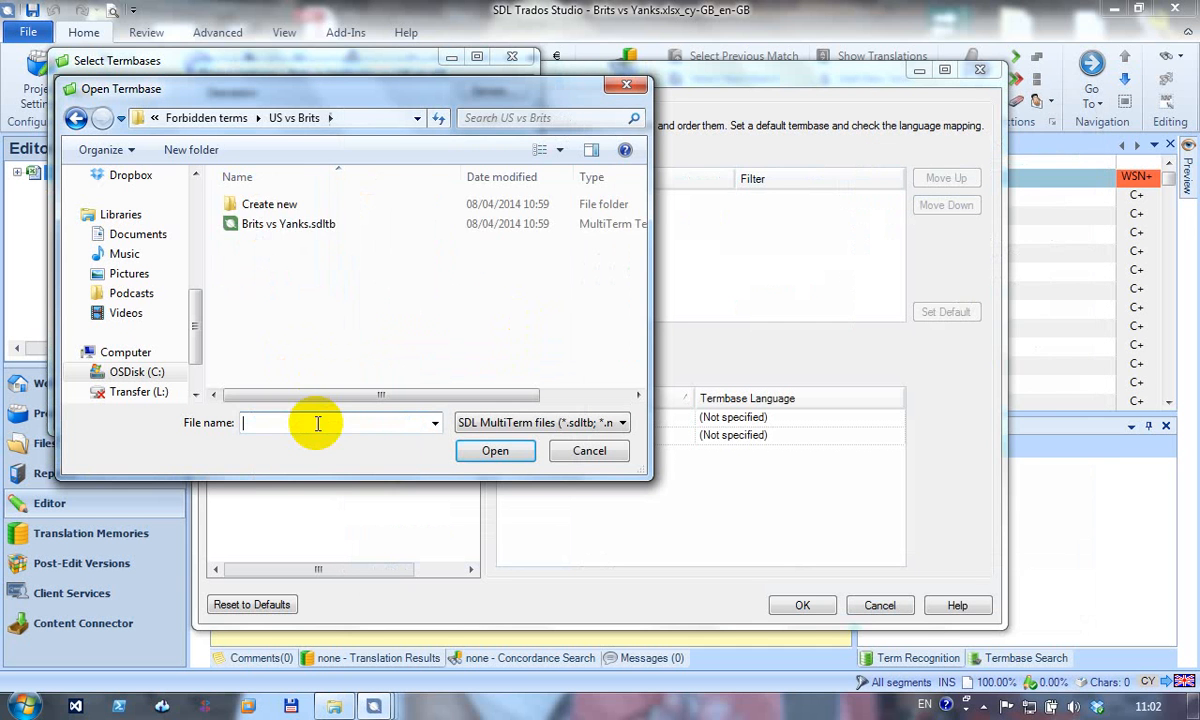
- Add Brits vs Yanks.sdltb as the project's termbase and accept the language mapping notice
left_click(321, 226)
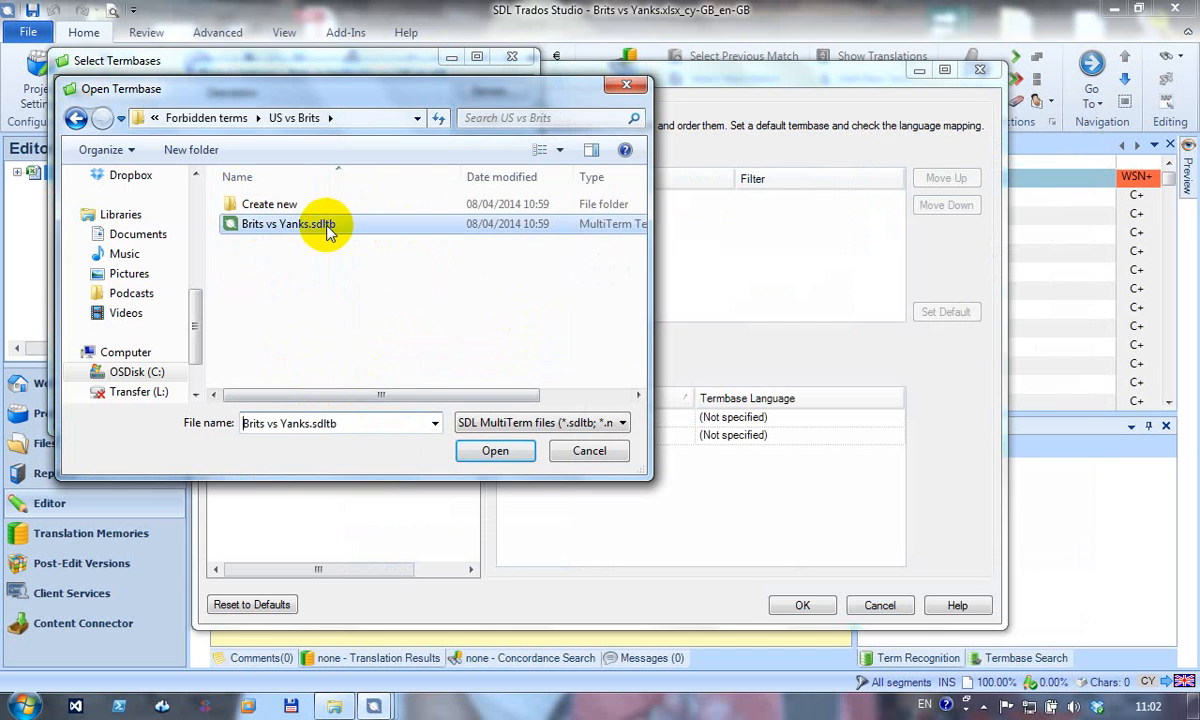
left_click(487, 453)
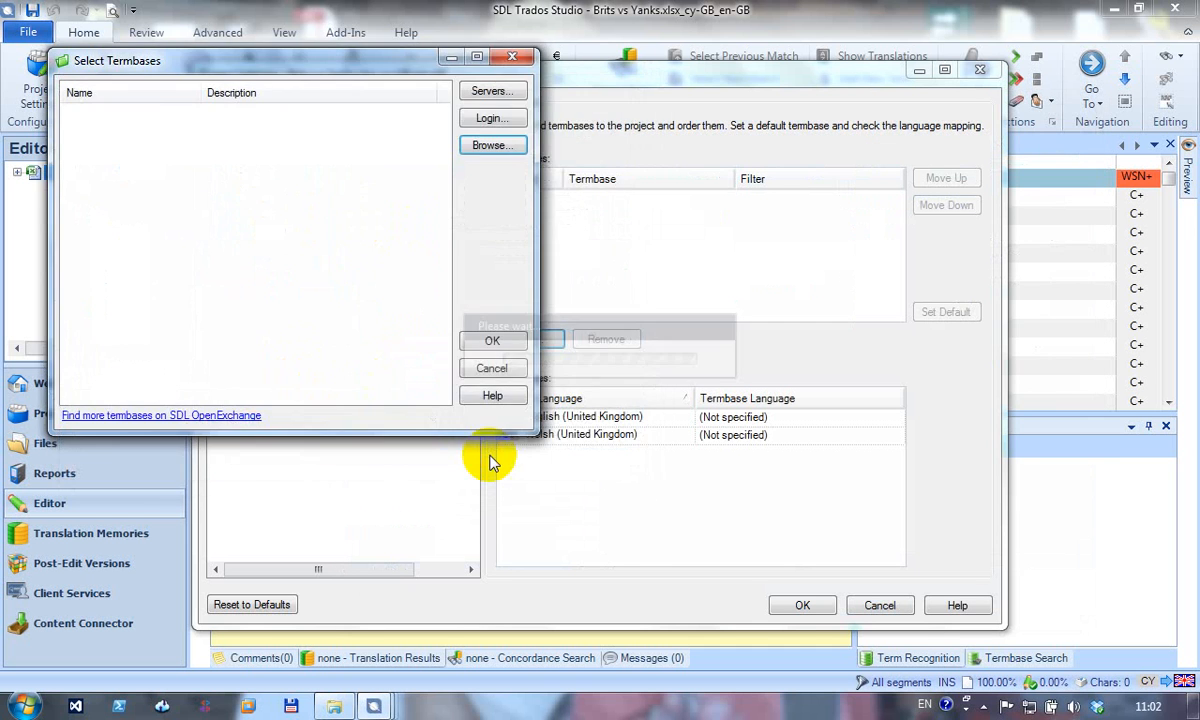
left_click(496, 340)
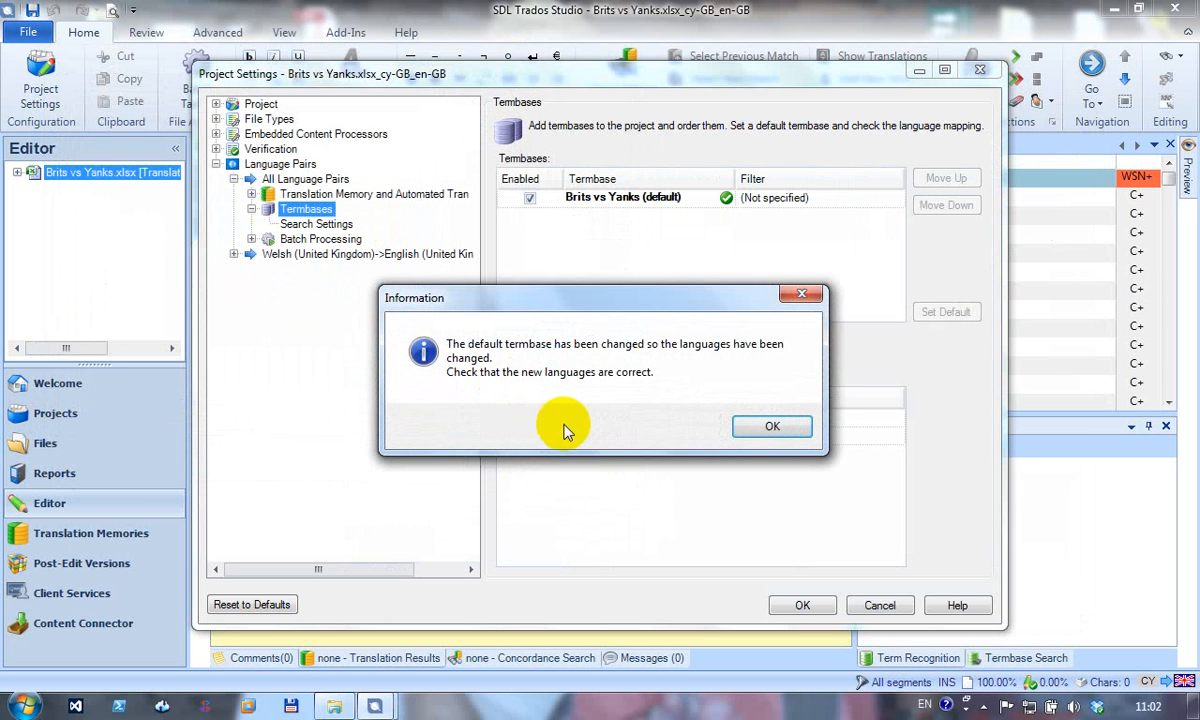
left_click(748, 428)
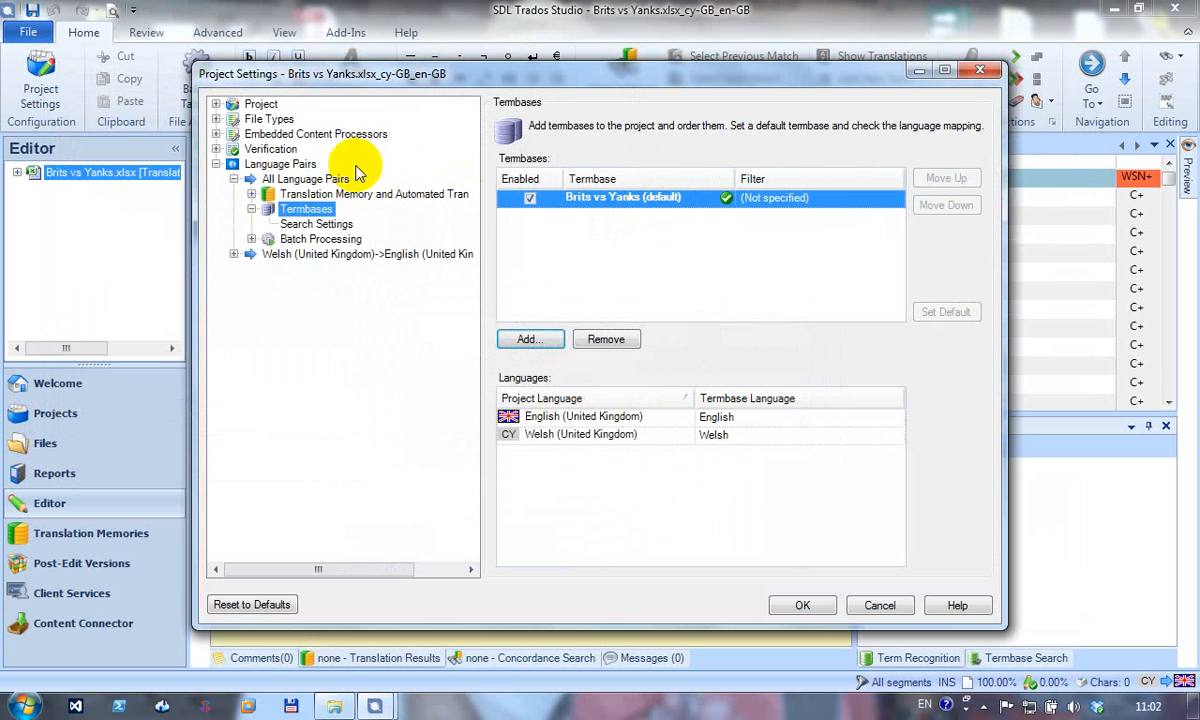
- Set the Terminology Verifier to check non-usage of target terms and report forbidden terms with the Variant value American as Note
left_click(216, 149)
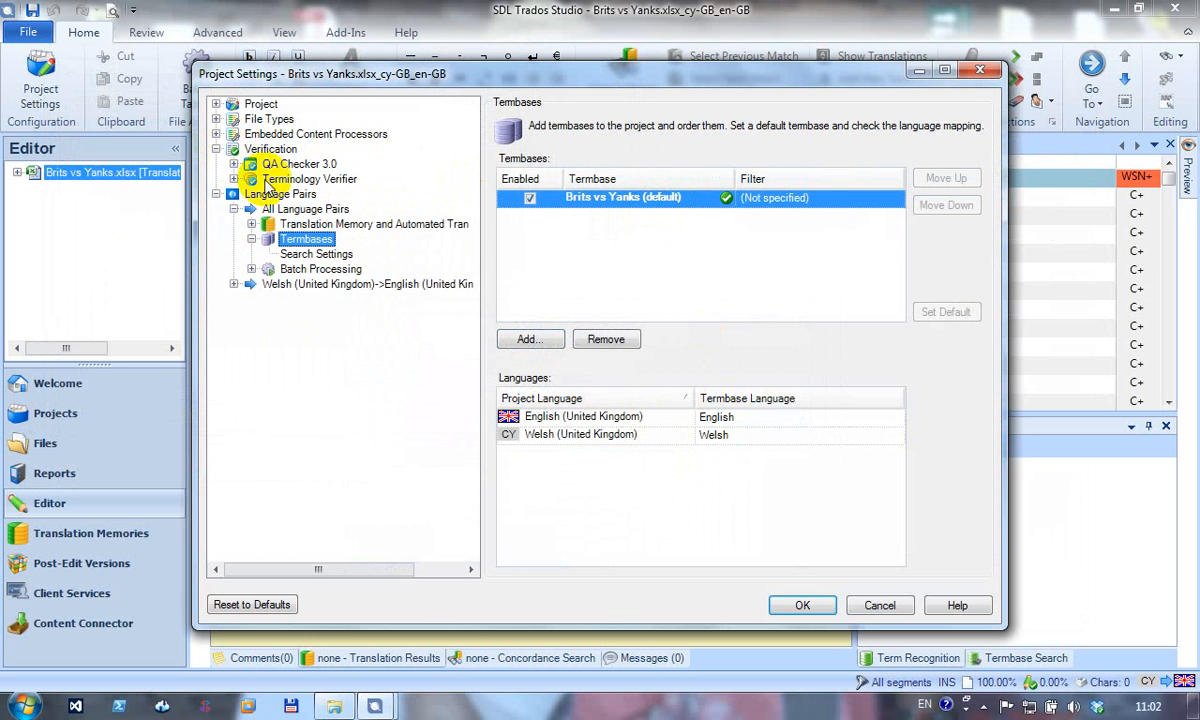
left_click(234, 179)
left_click(262, 194)
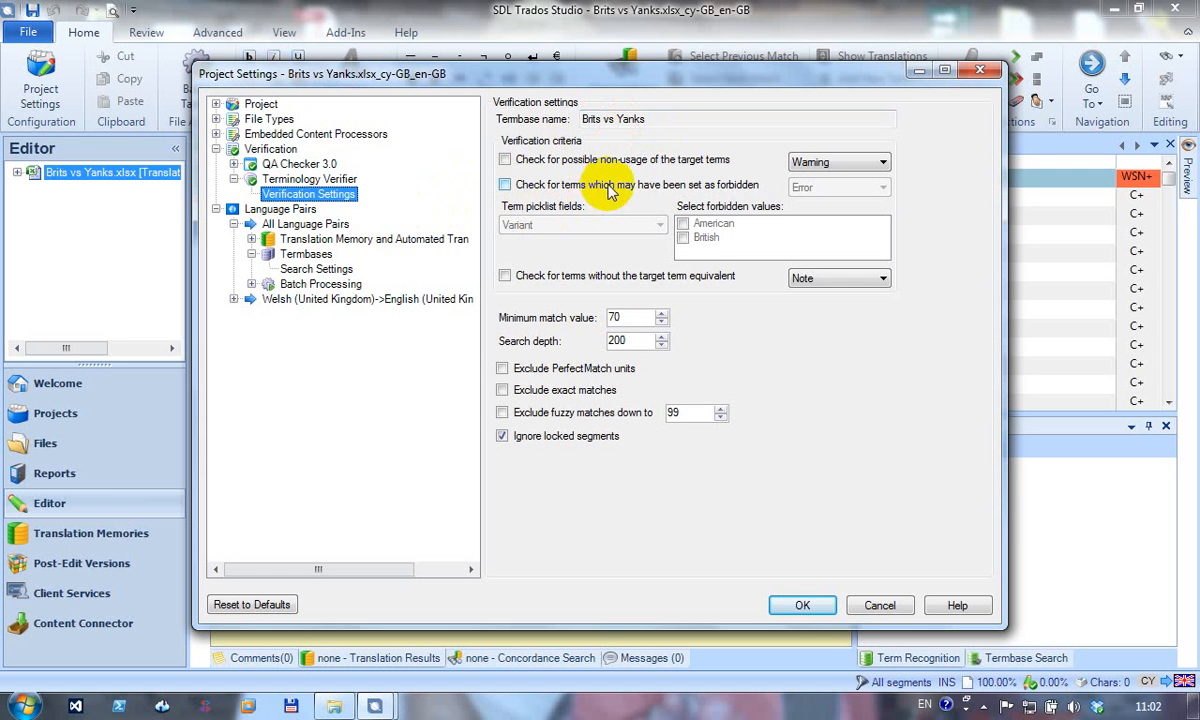
left_click(506, 185)
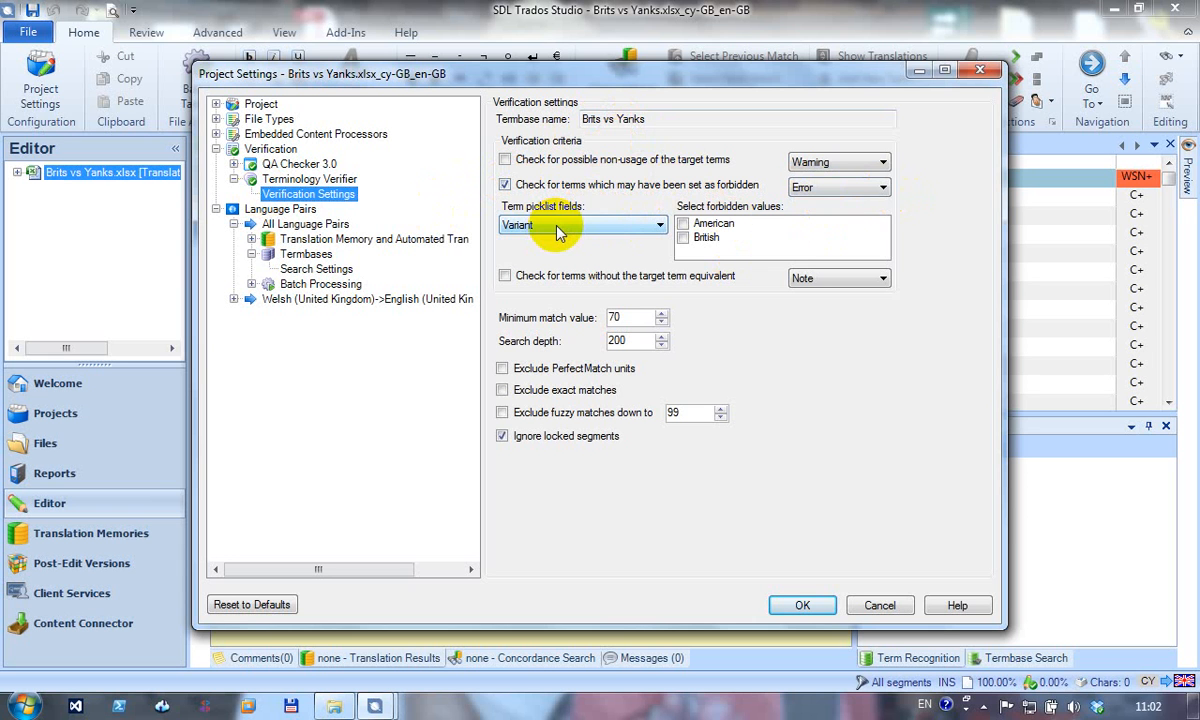
left_click(683, 224)
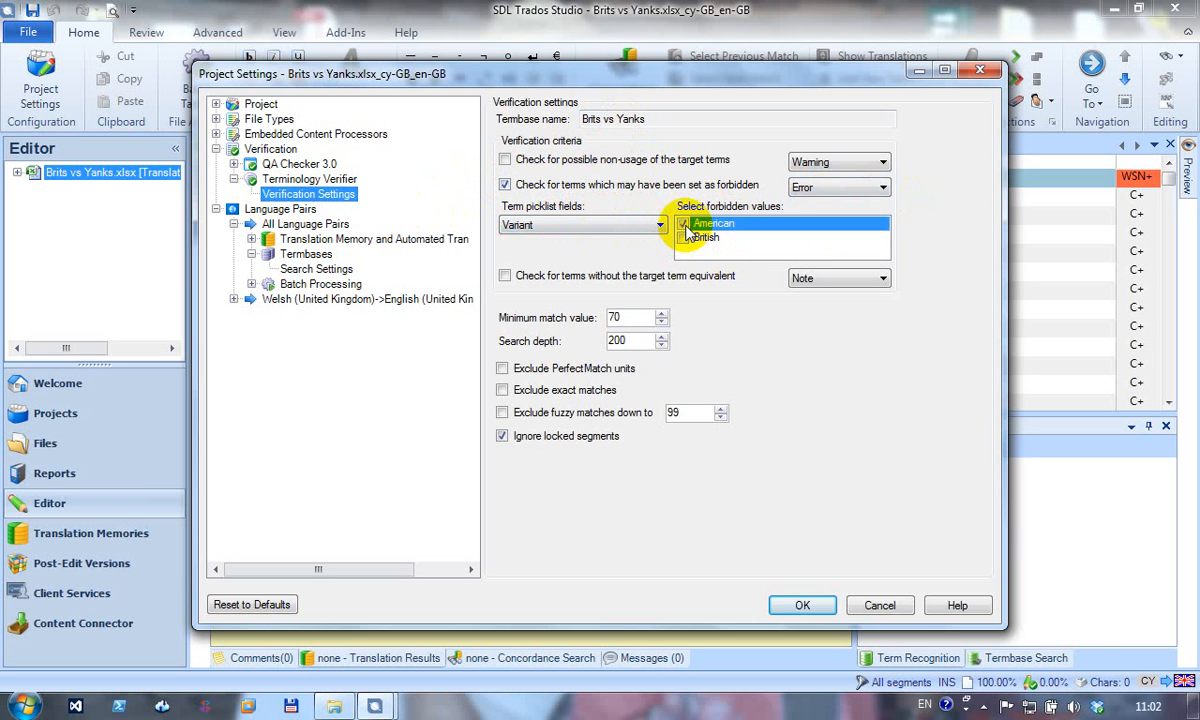
left_click(862, 187)
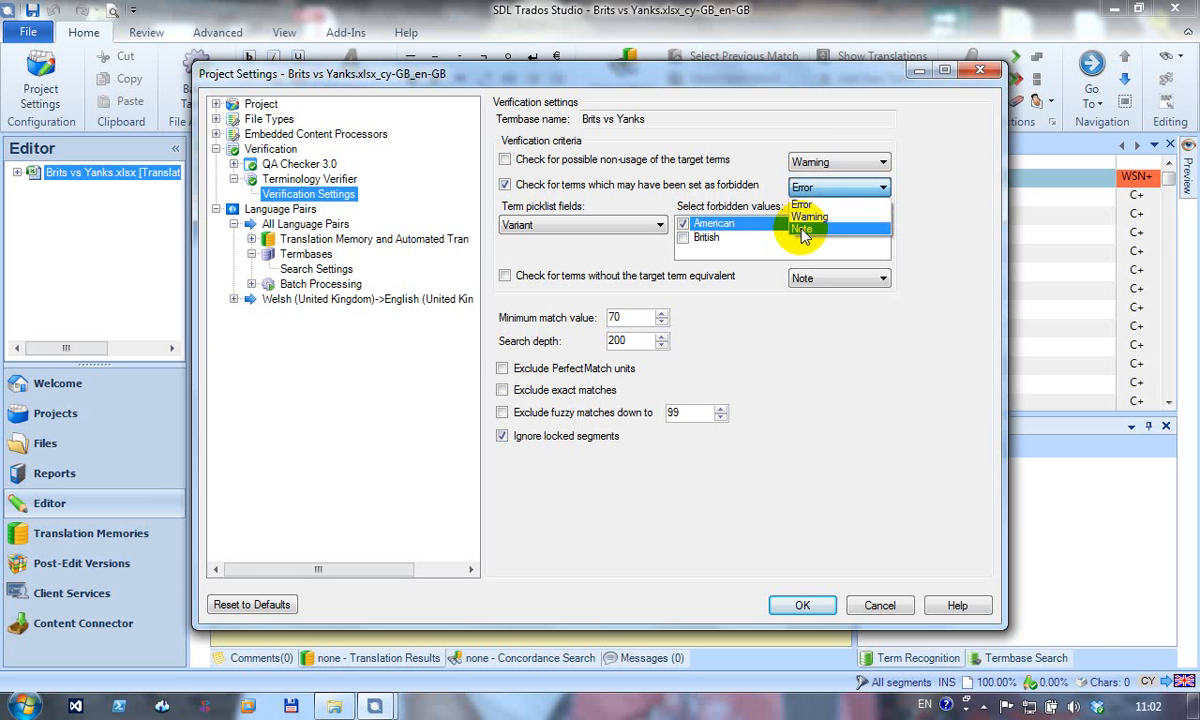
left_click(802, 229)
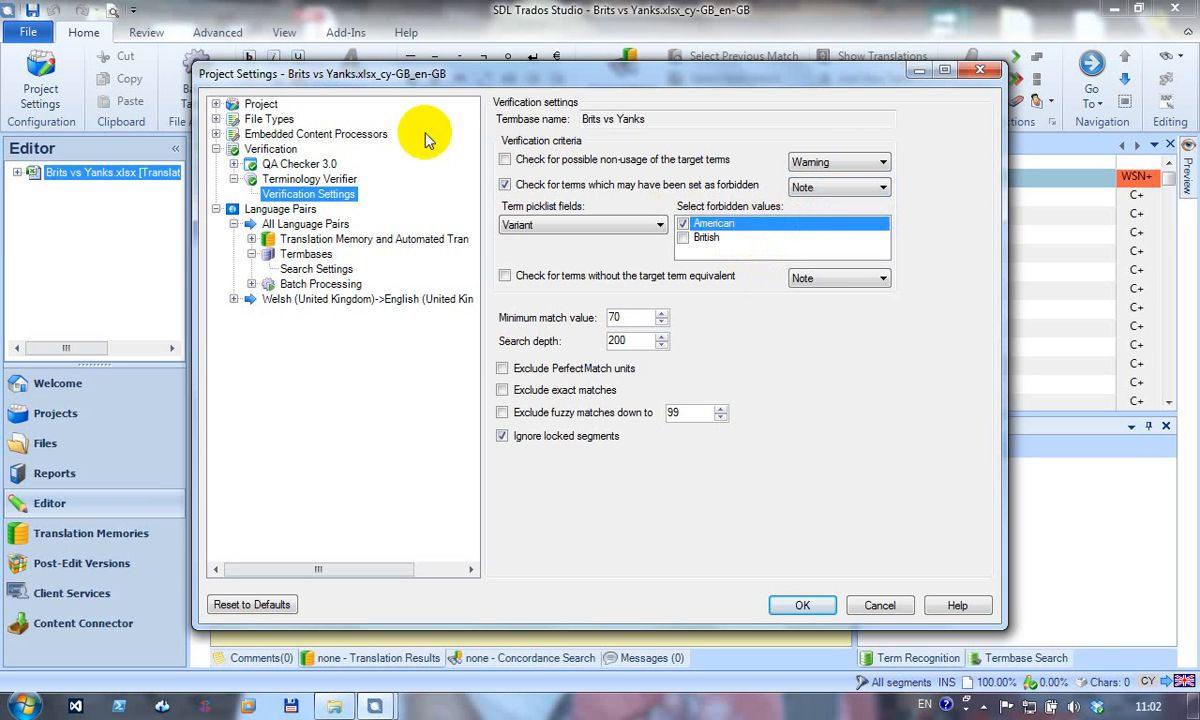
left_click(505, 160)
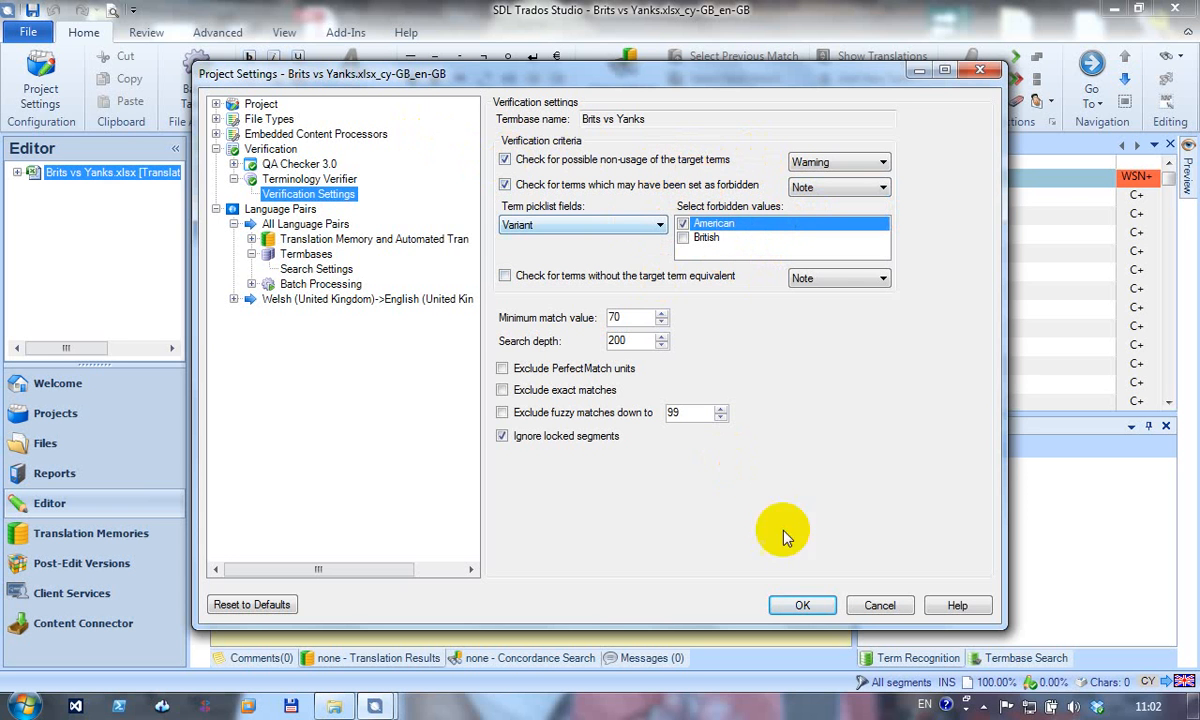
left_click(802, 606)
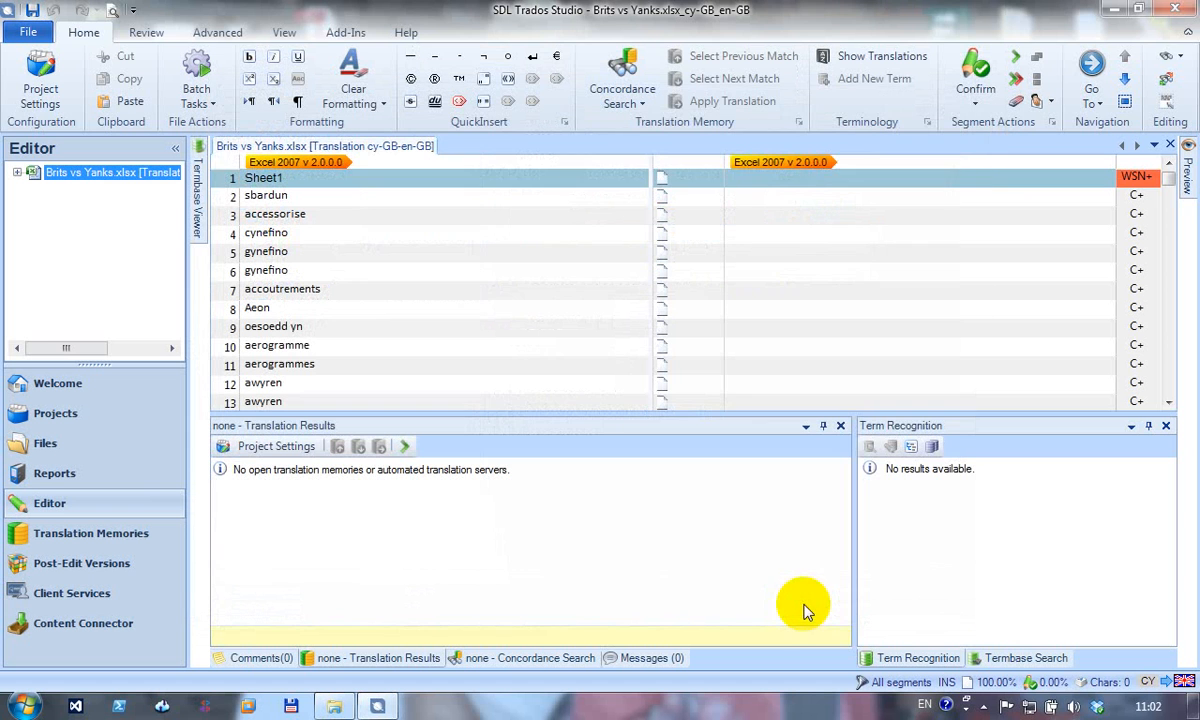
- For the sbardun segment, set the term recognition hitlist to display the source and target Variant fields of the Brits vs Yanks termbase
left_click(799, 200)
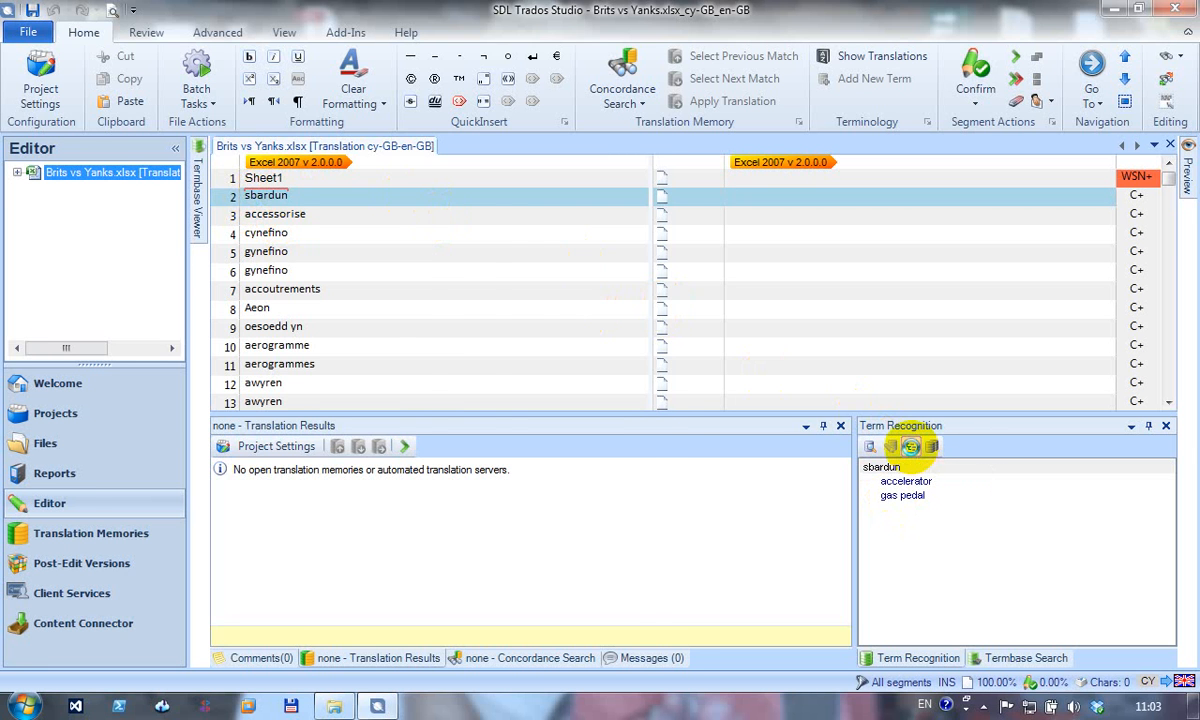
left_click(911, 448)
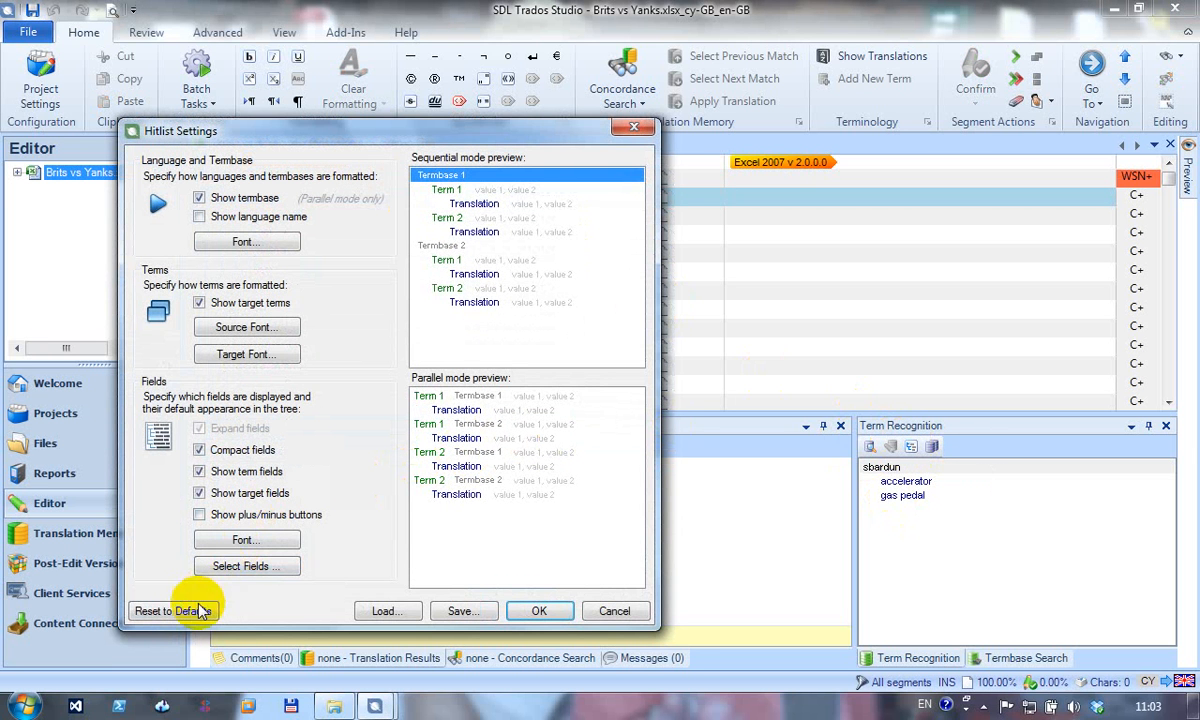
left_click(240, 567)
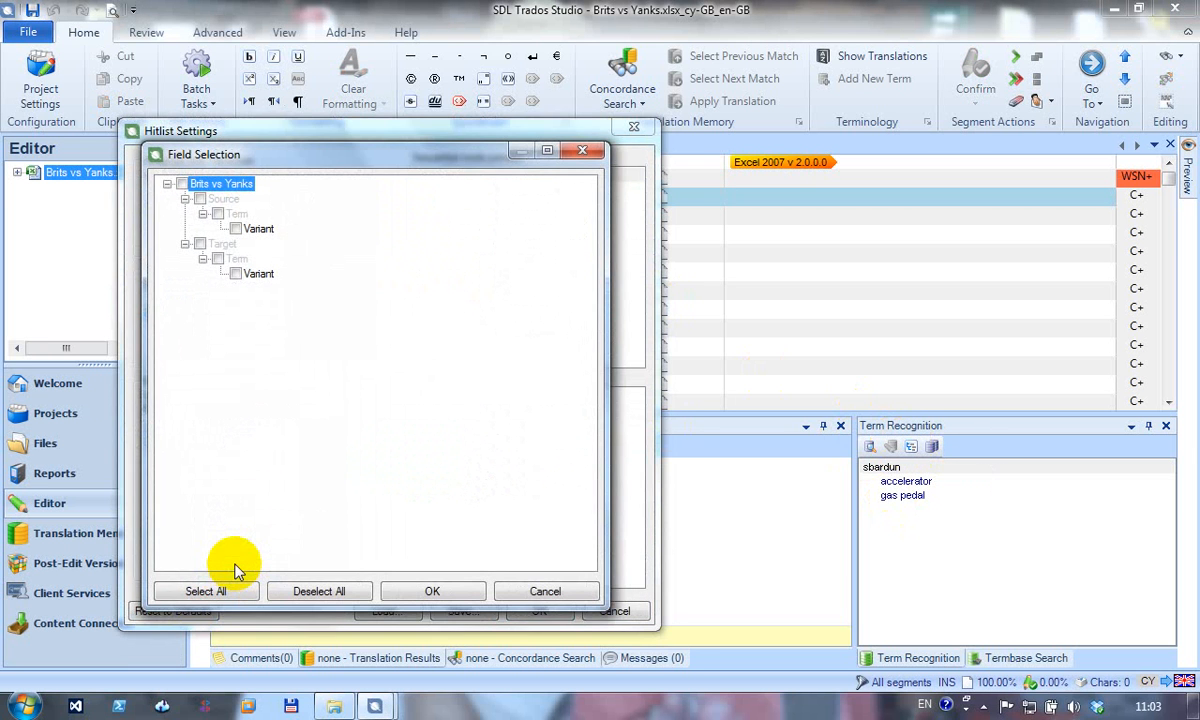
left_click(232, 594)
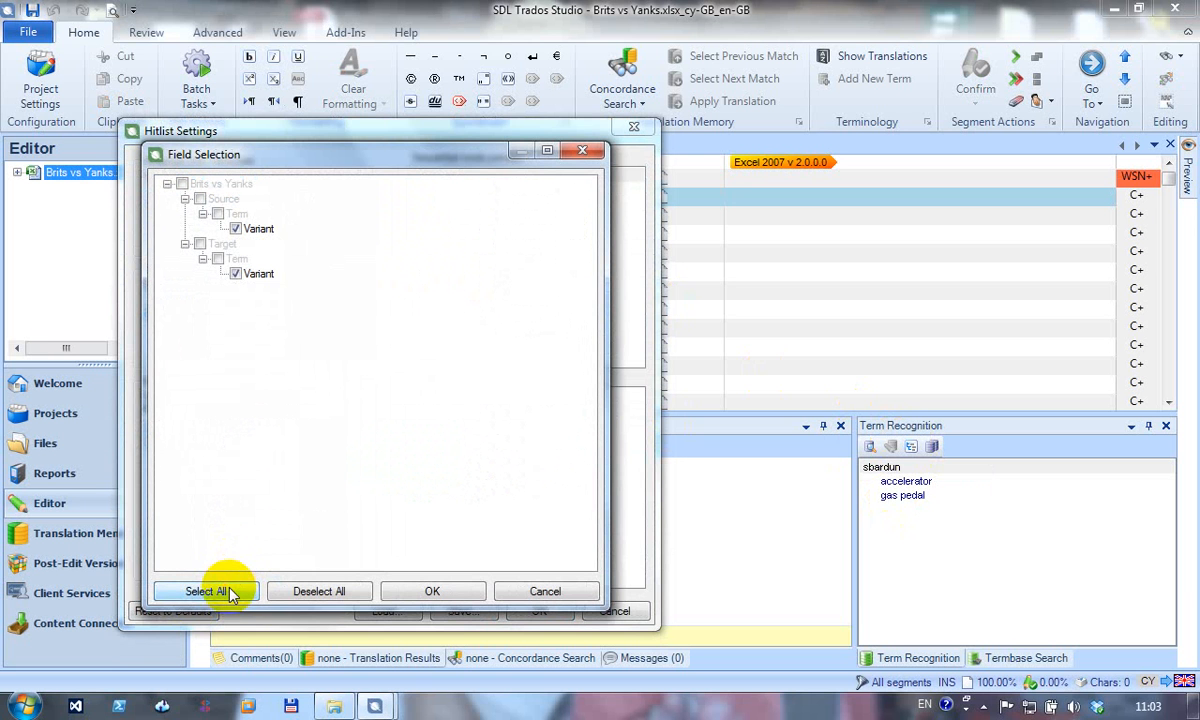
left_click(398, 588)
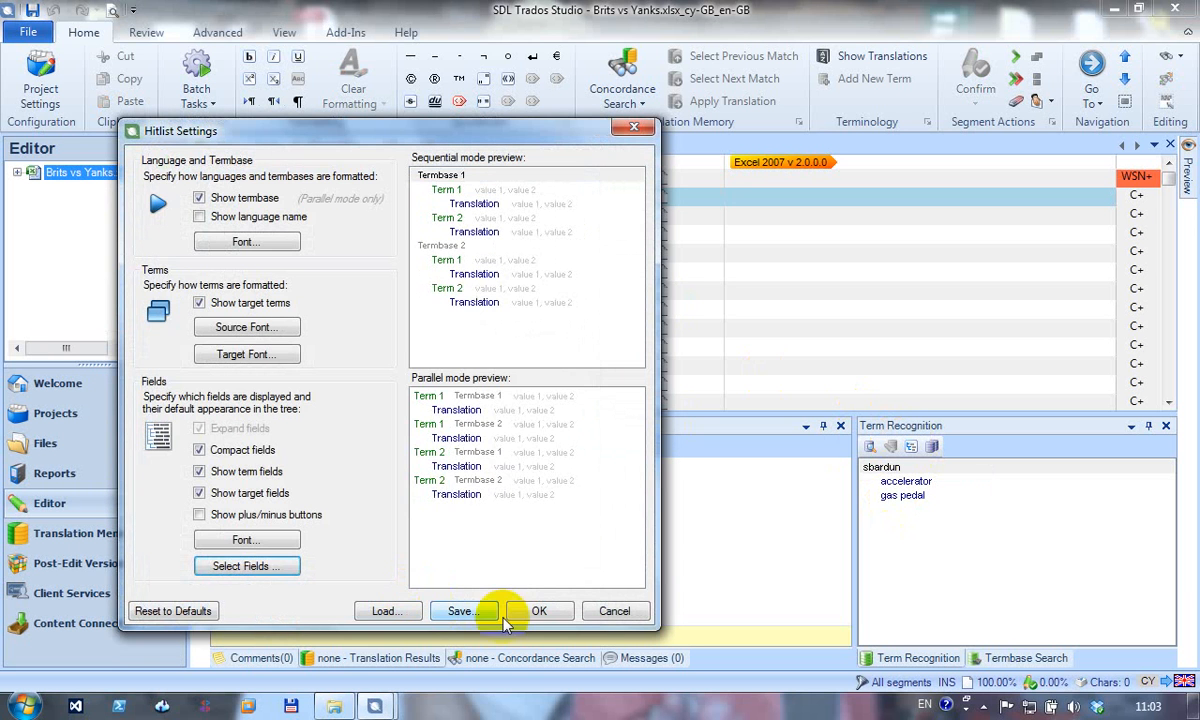
left_click(530, 611)
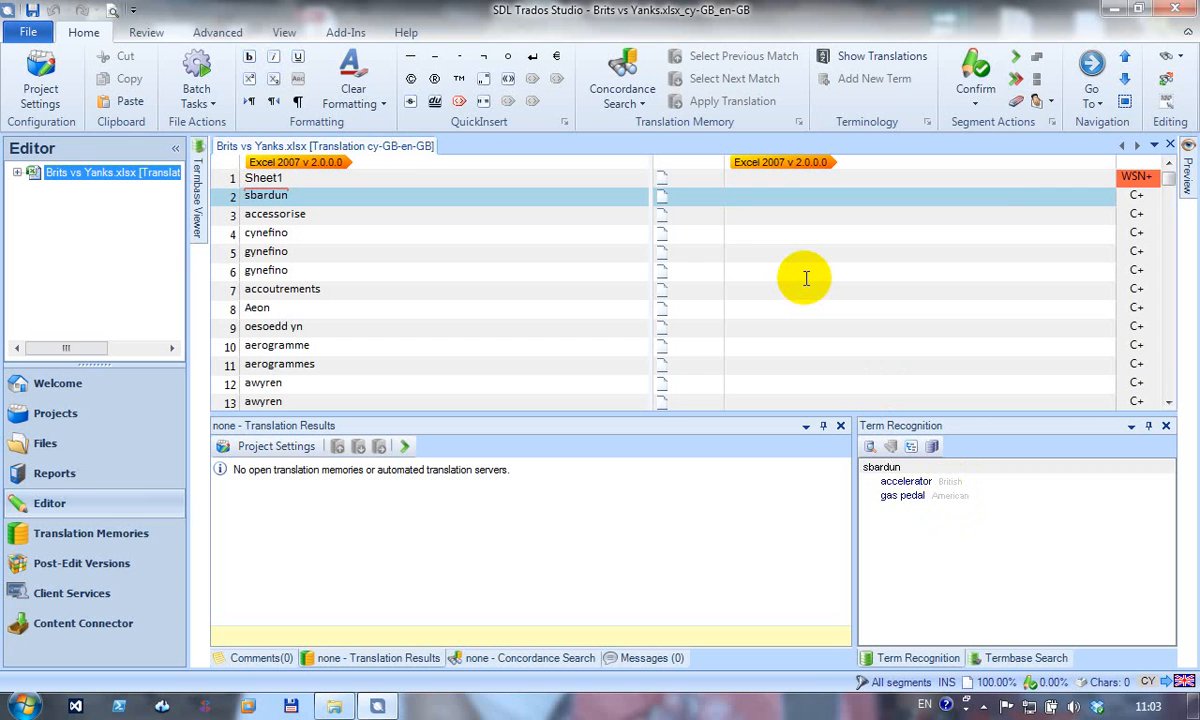
- Translate sbardun in segment 2 with the suggested British term "accelerator" and confirm the segment
type("acc")
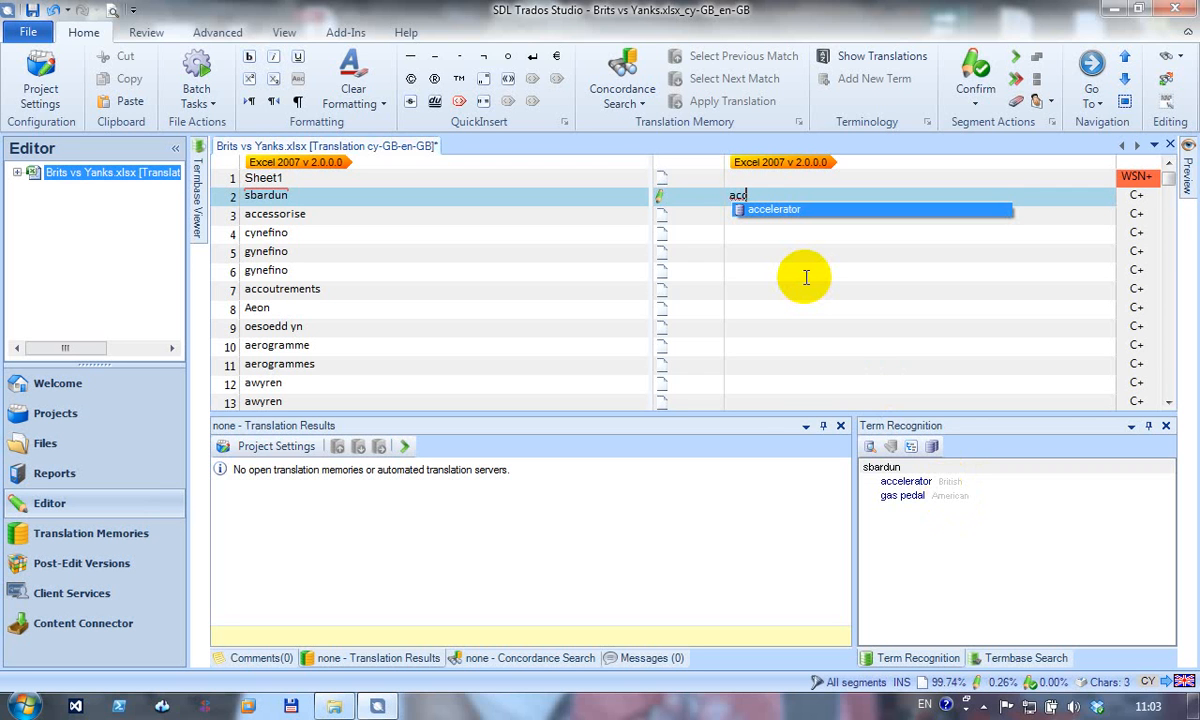
key("Return")
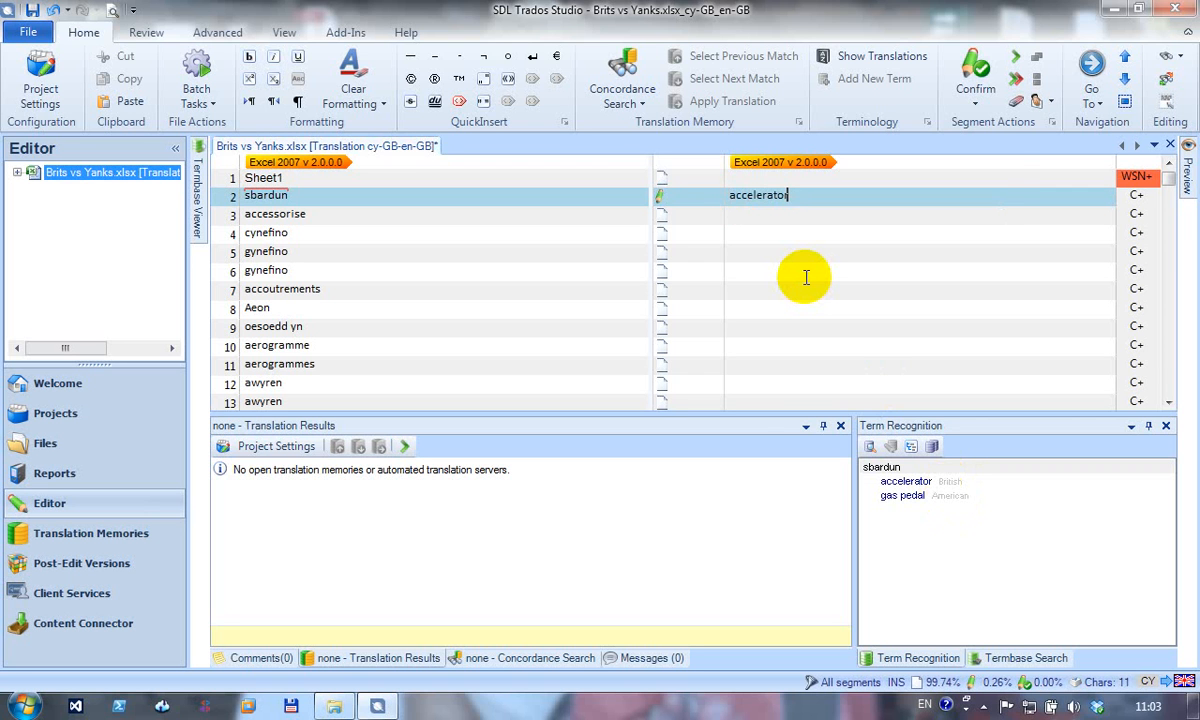
key("ctrl+Return")
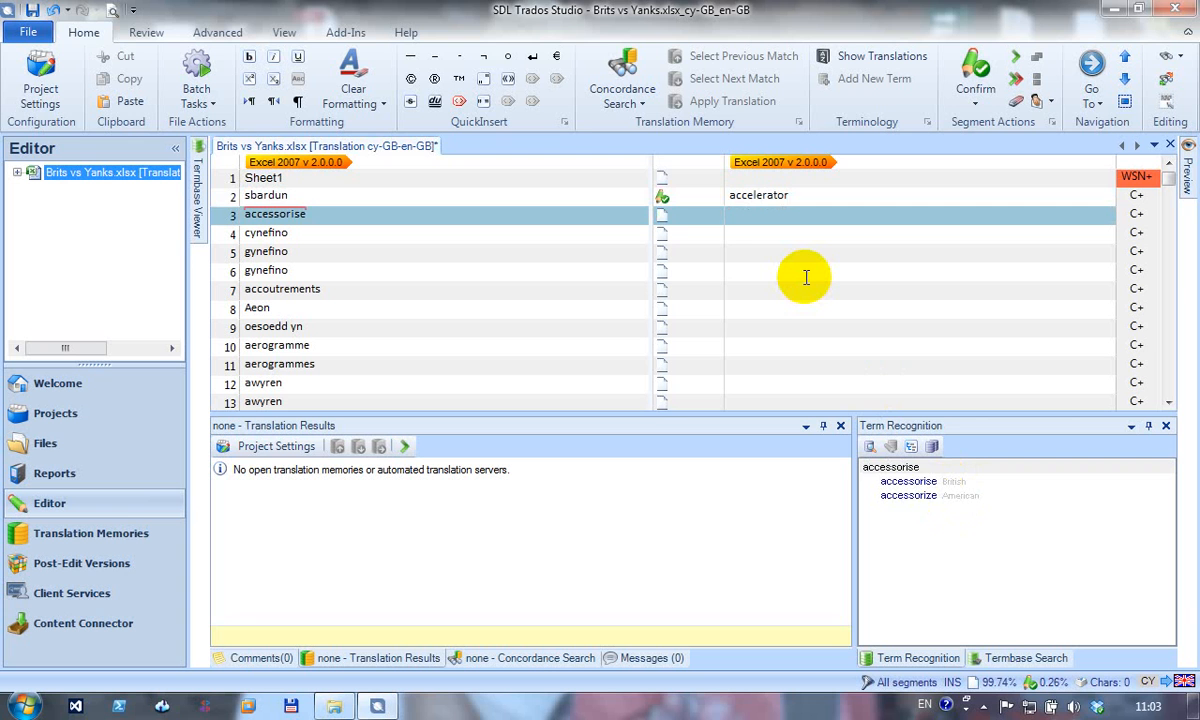
- Replace the translation of sbardun with the American term "gas pedal", confirm the segment and check its verification message
key("Up")
key("ctrl+a")
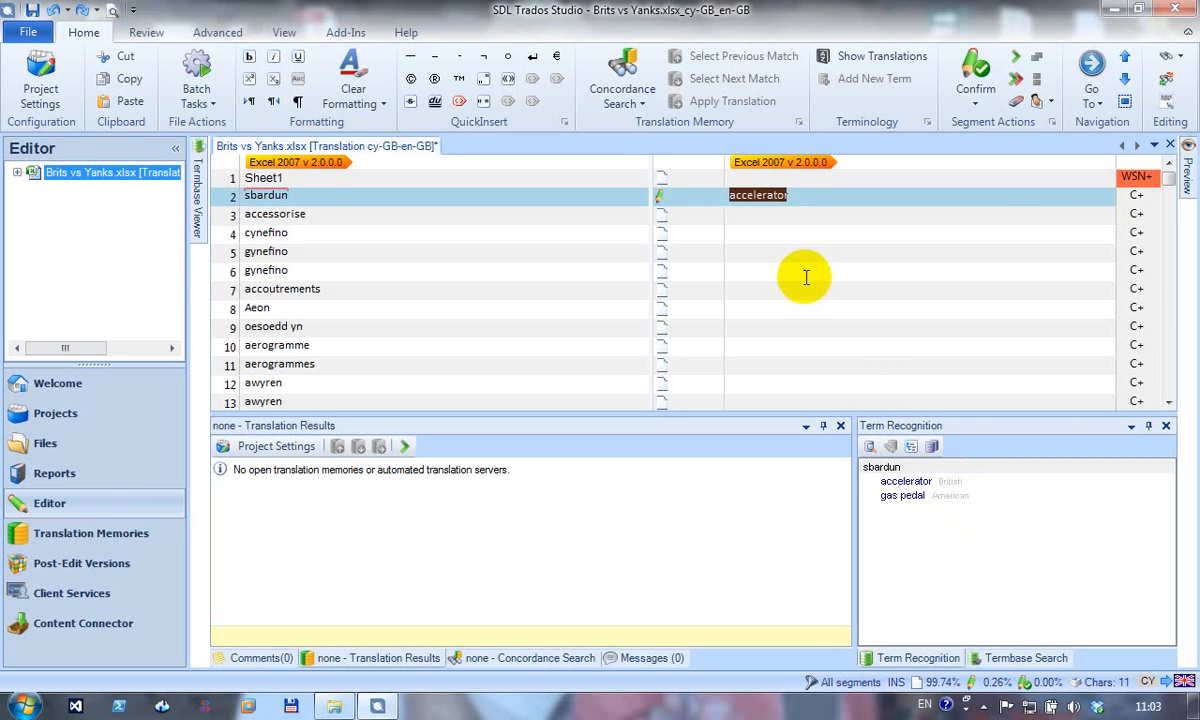
type("gas")
key("Return")
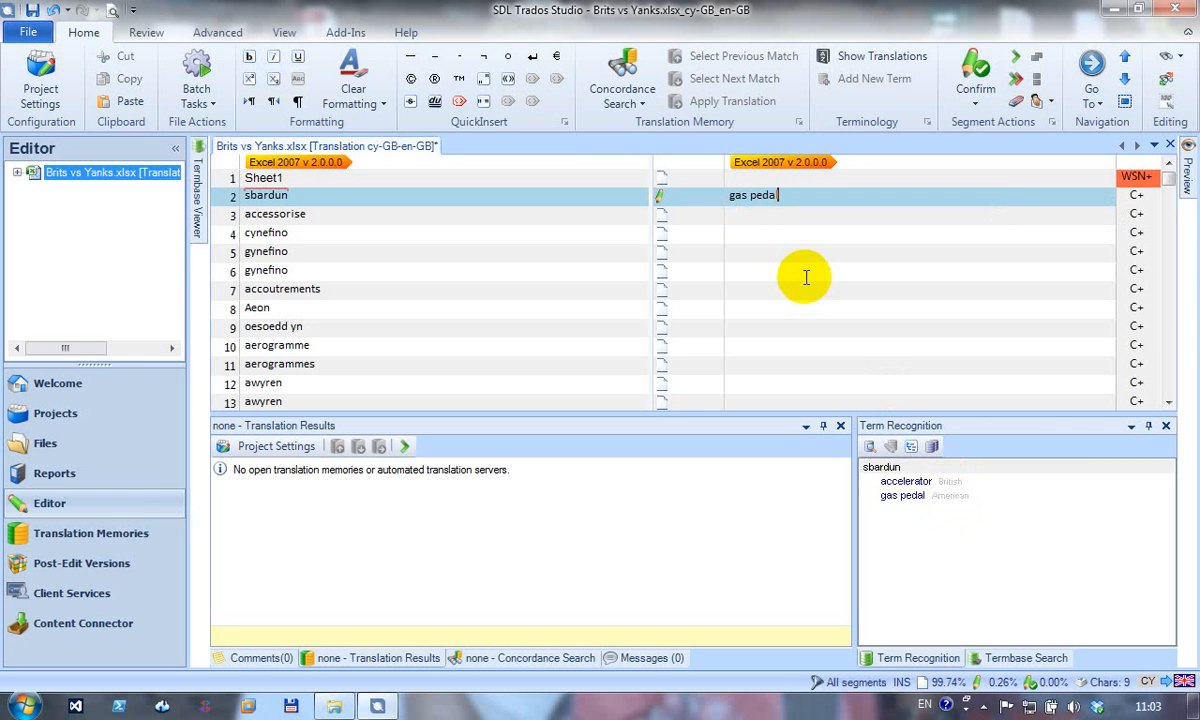
key("ctrl+Return")
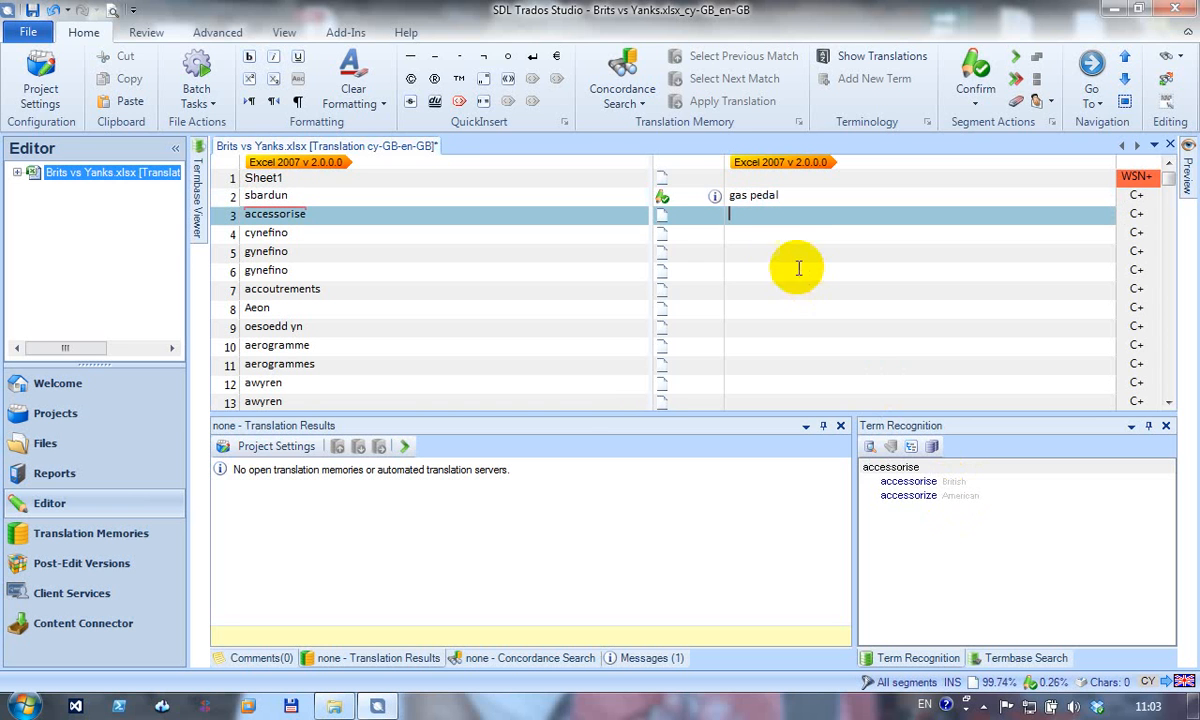
mouse_move(716, 196)
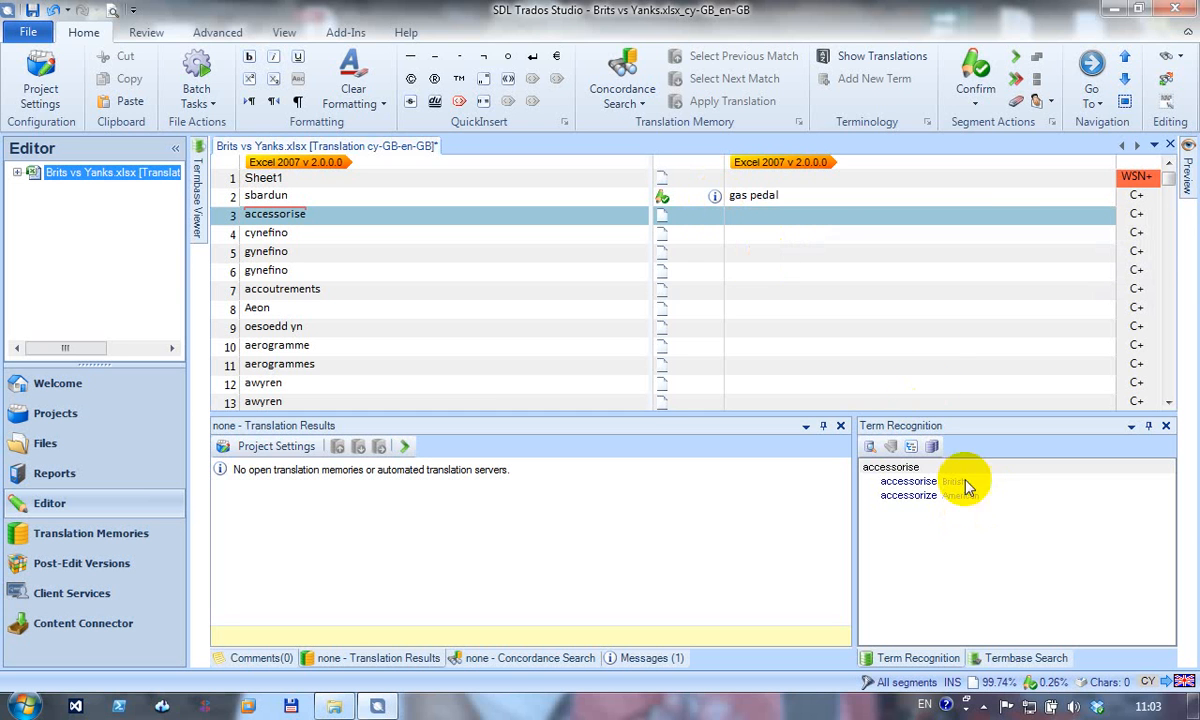
- Replace the translation of sbardun with "heavy foot", a term outside the termbase, and confirm the segment
left_click(822, 192)
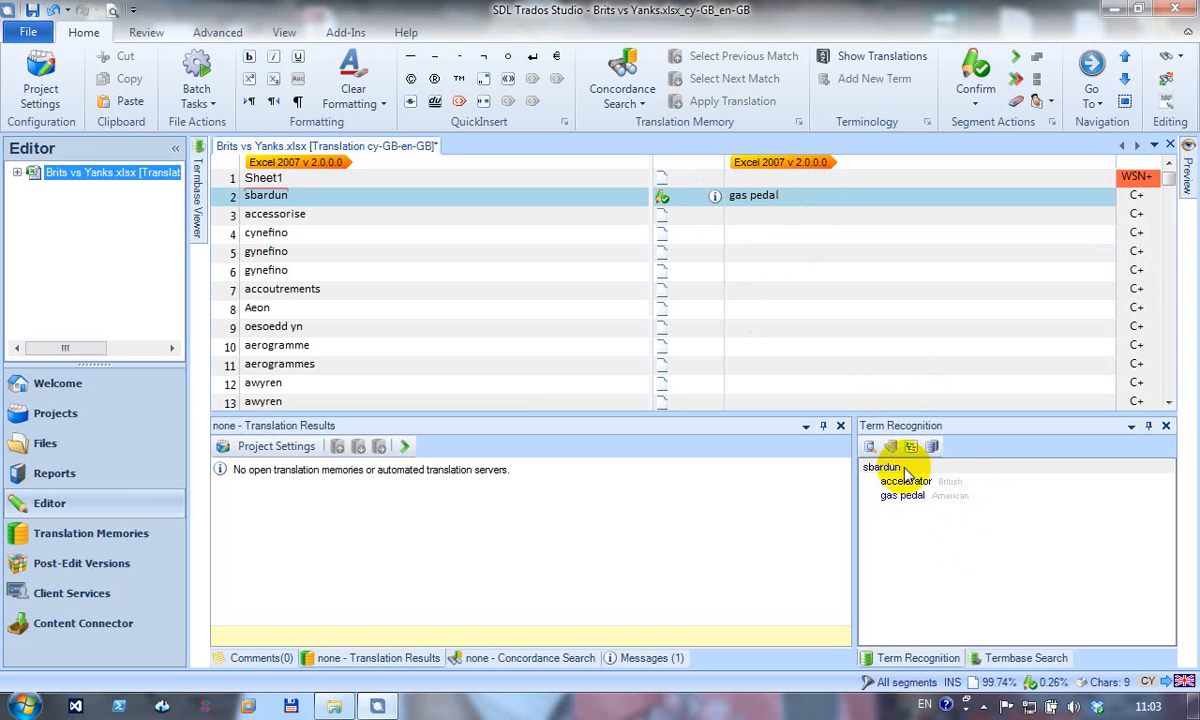
key("BackSpace")
key("BackSpace")
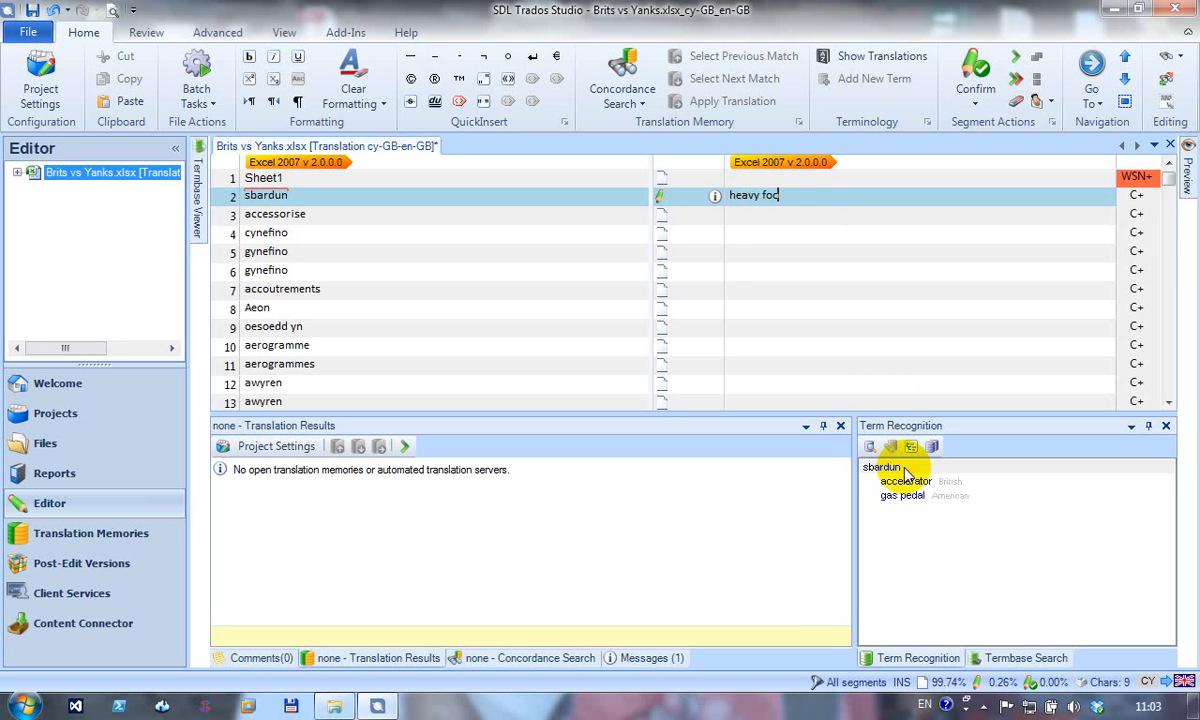
type("t")
key("ctrl+Return")
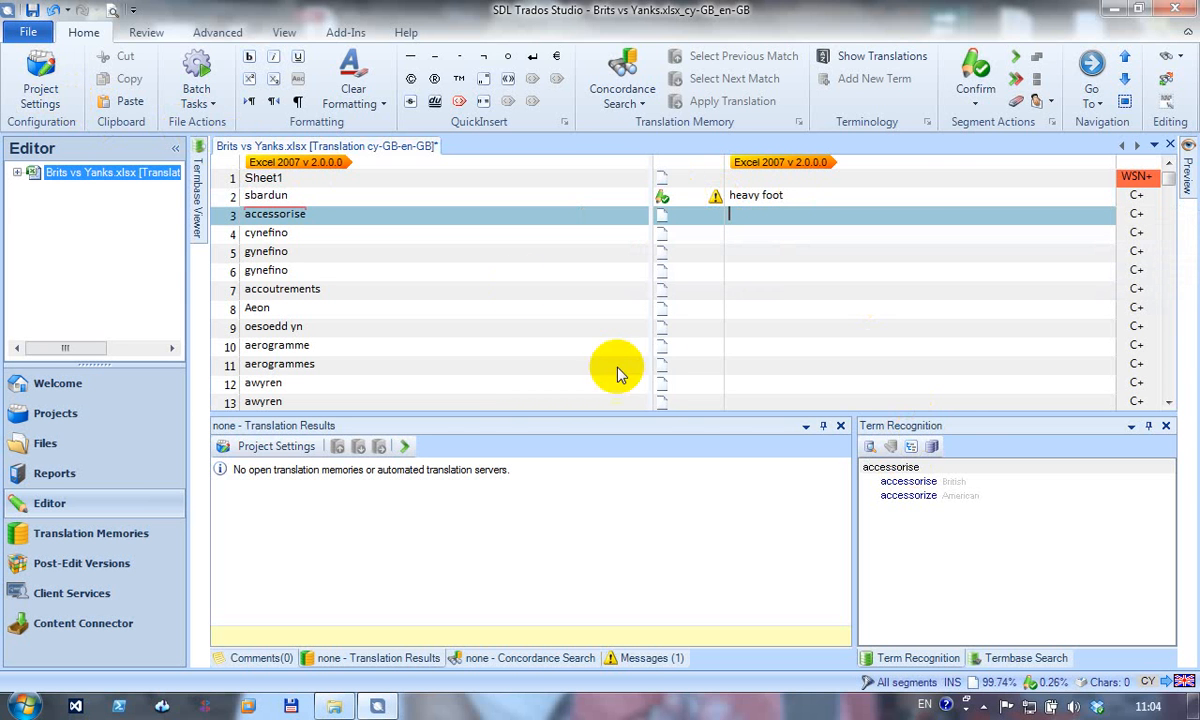
- Review the Terminology Verifier's verification settings for non-usage and forbidden terms, close them and return to the sbardun segment
left_click(933, 447)
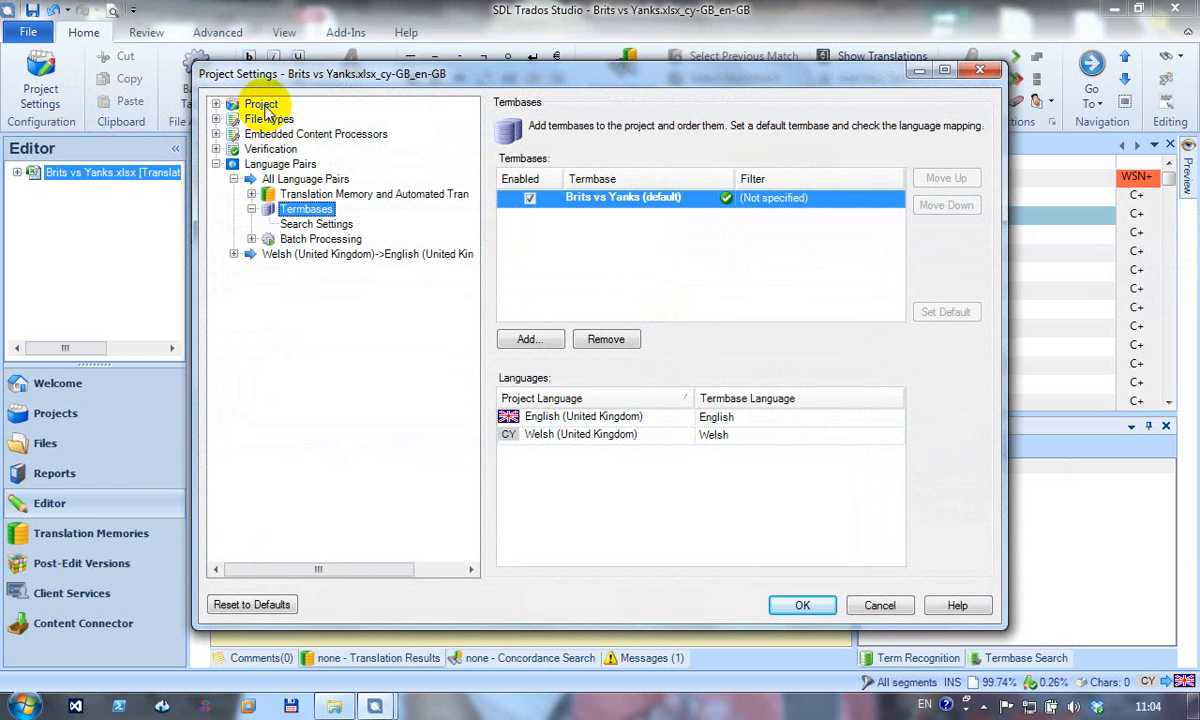
left_click(258, 150)
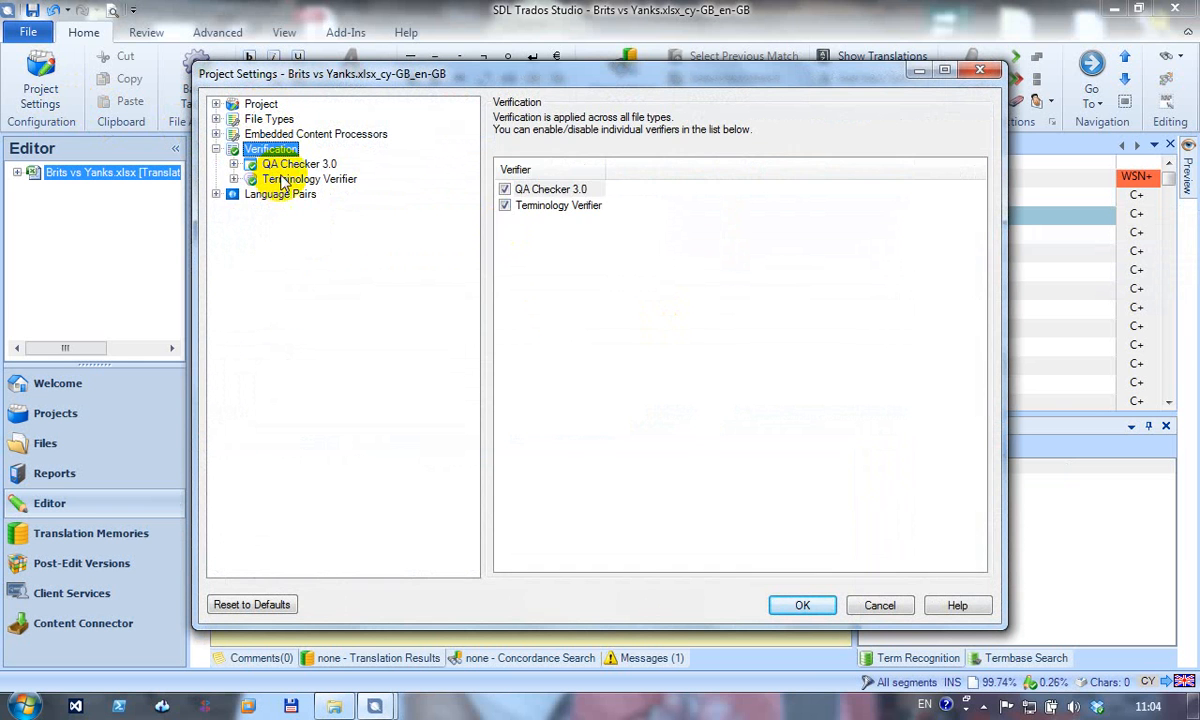
left_click(283, 181)
left_click(285, 194)
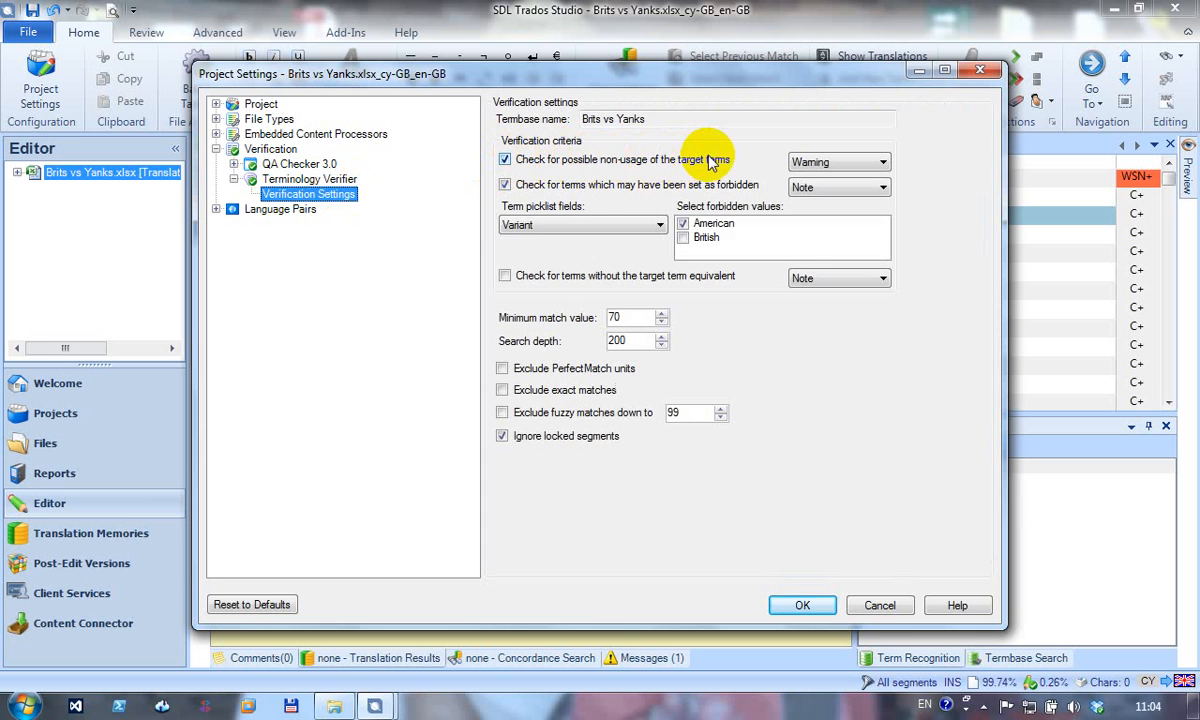
left_click(800, 604)
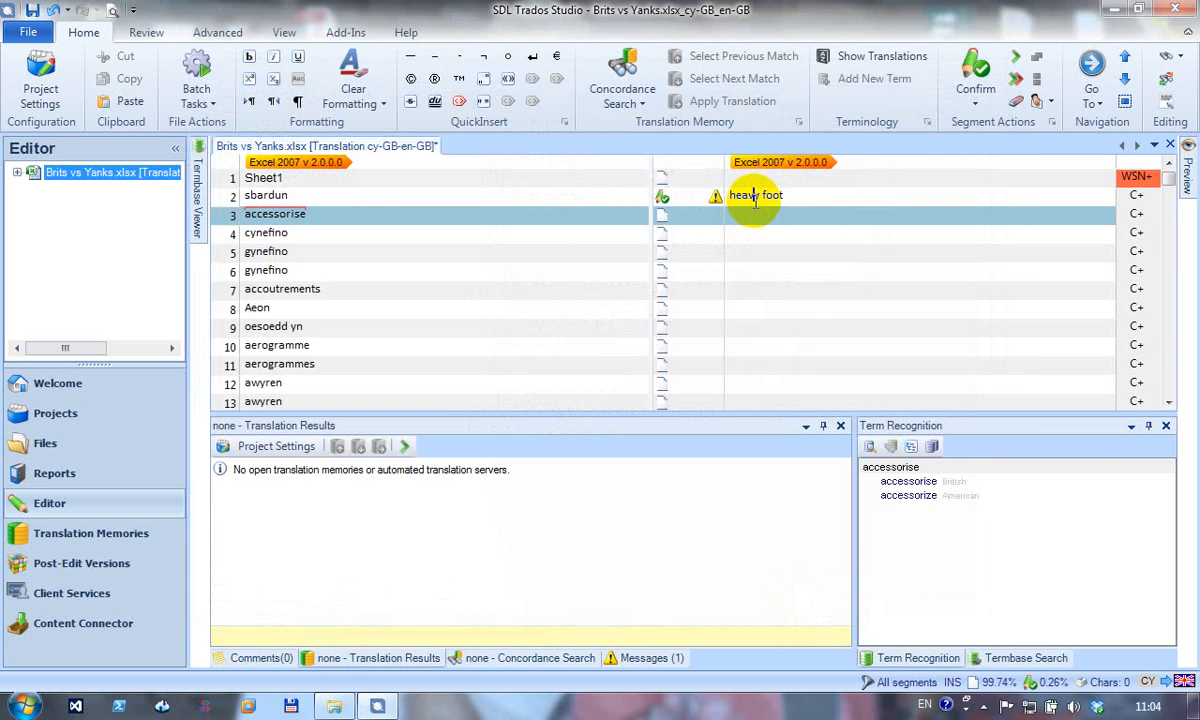
left_click(755, 197)
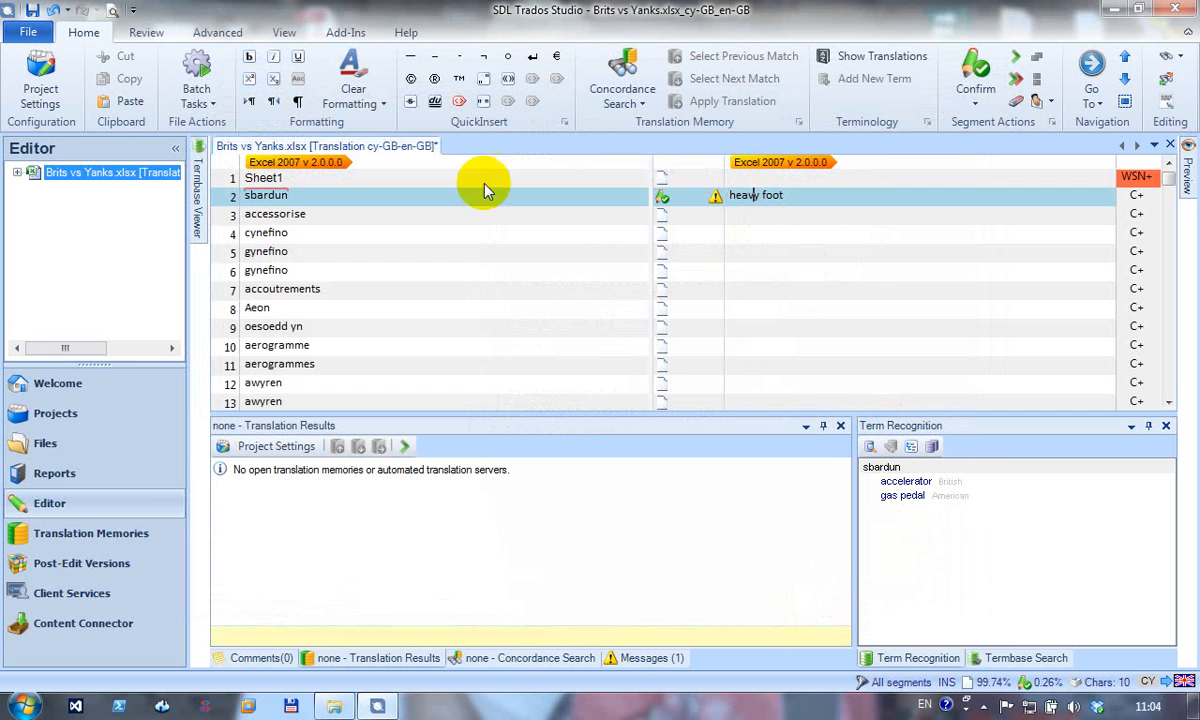